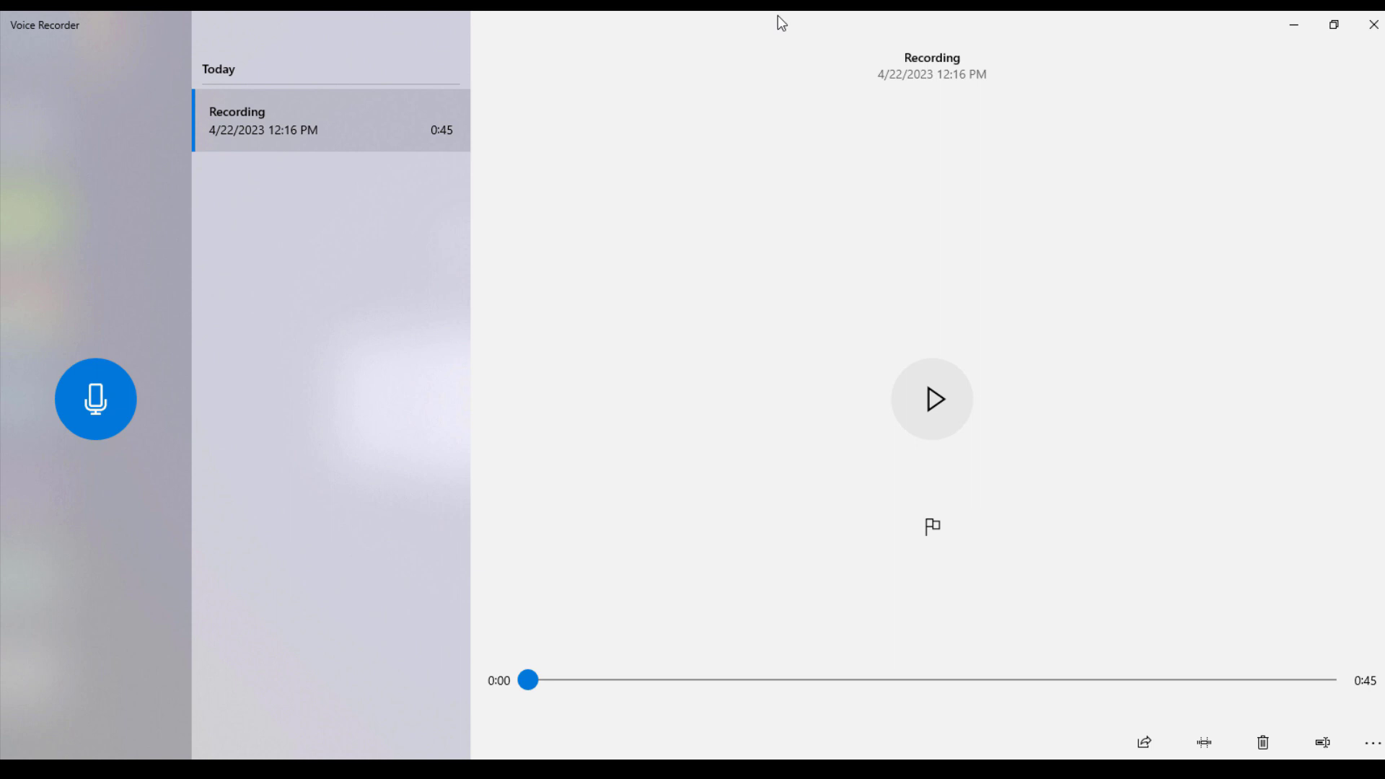
Minimize Voice Recorder, then search Google for 'adobe speech' and open the Enhance Speech page
click(1291, 22)
click(628, 371)
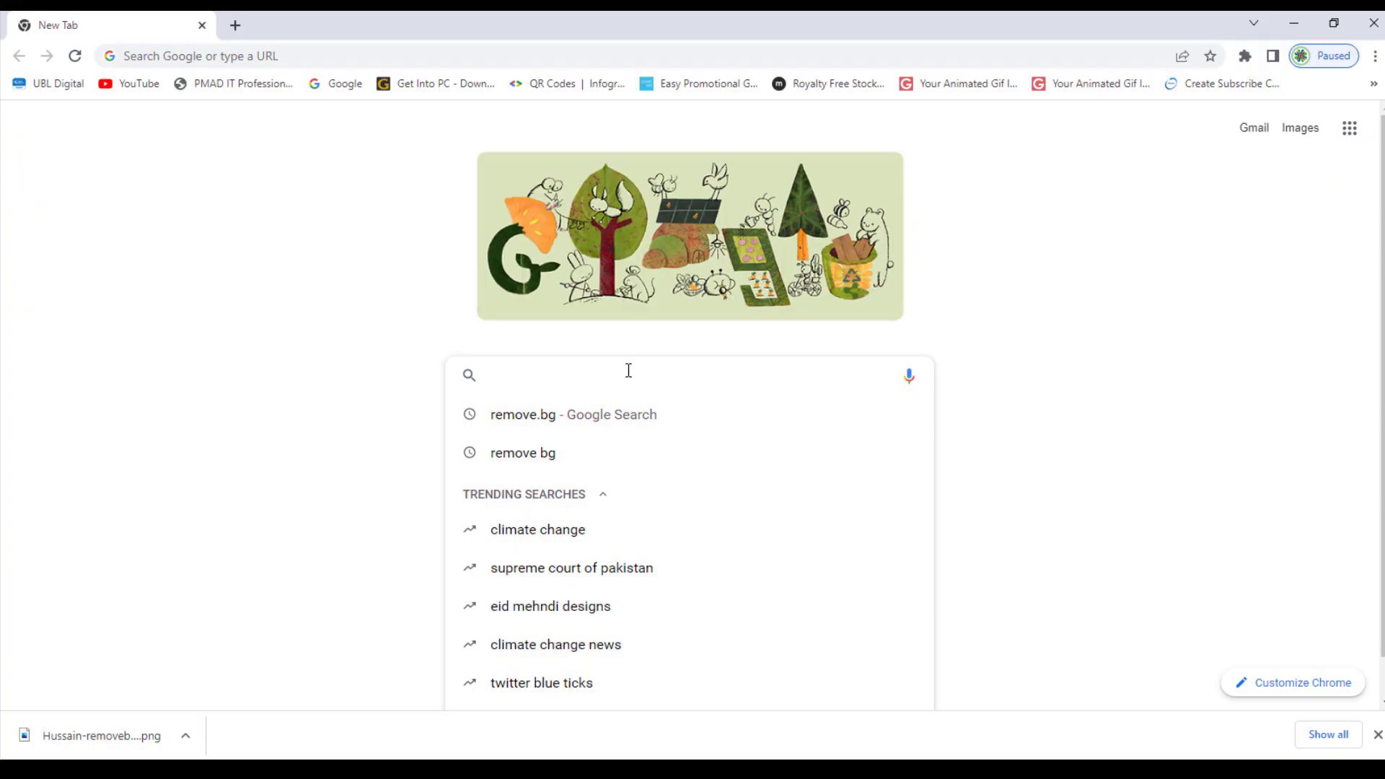
text(ad)
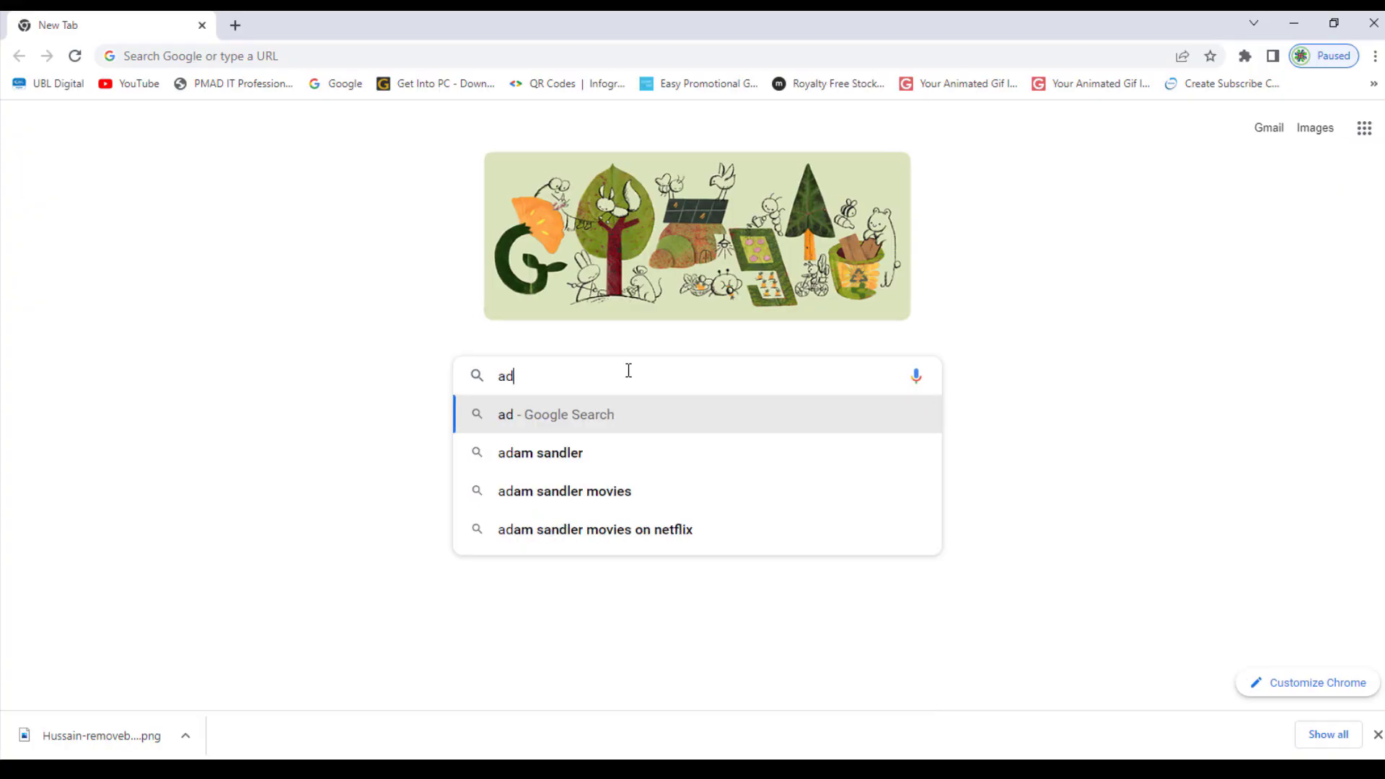
text(obe speech enhancement)
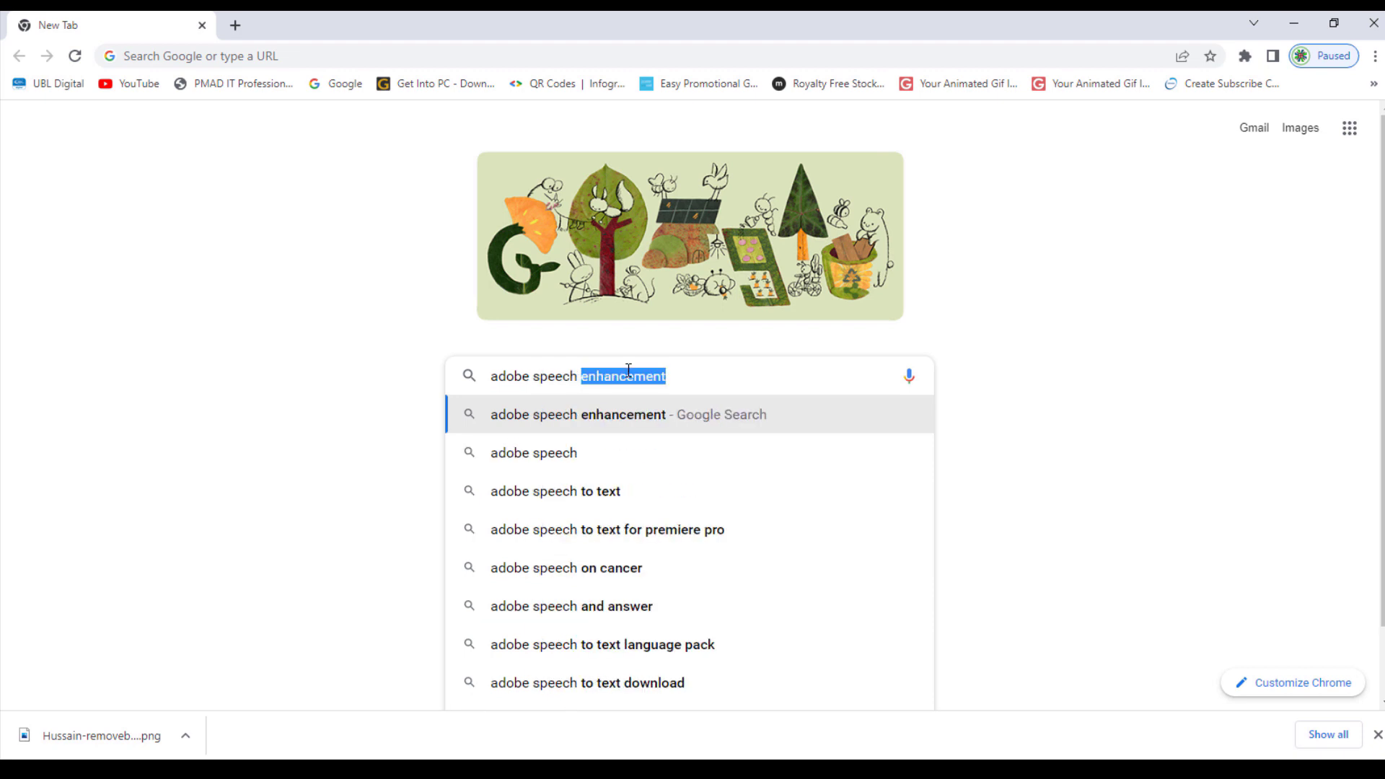
key(Return)
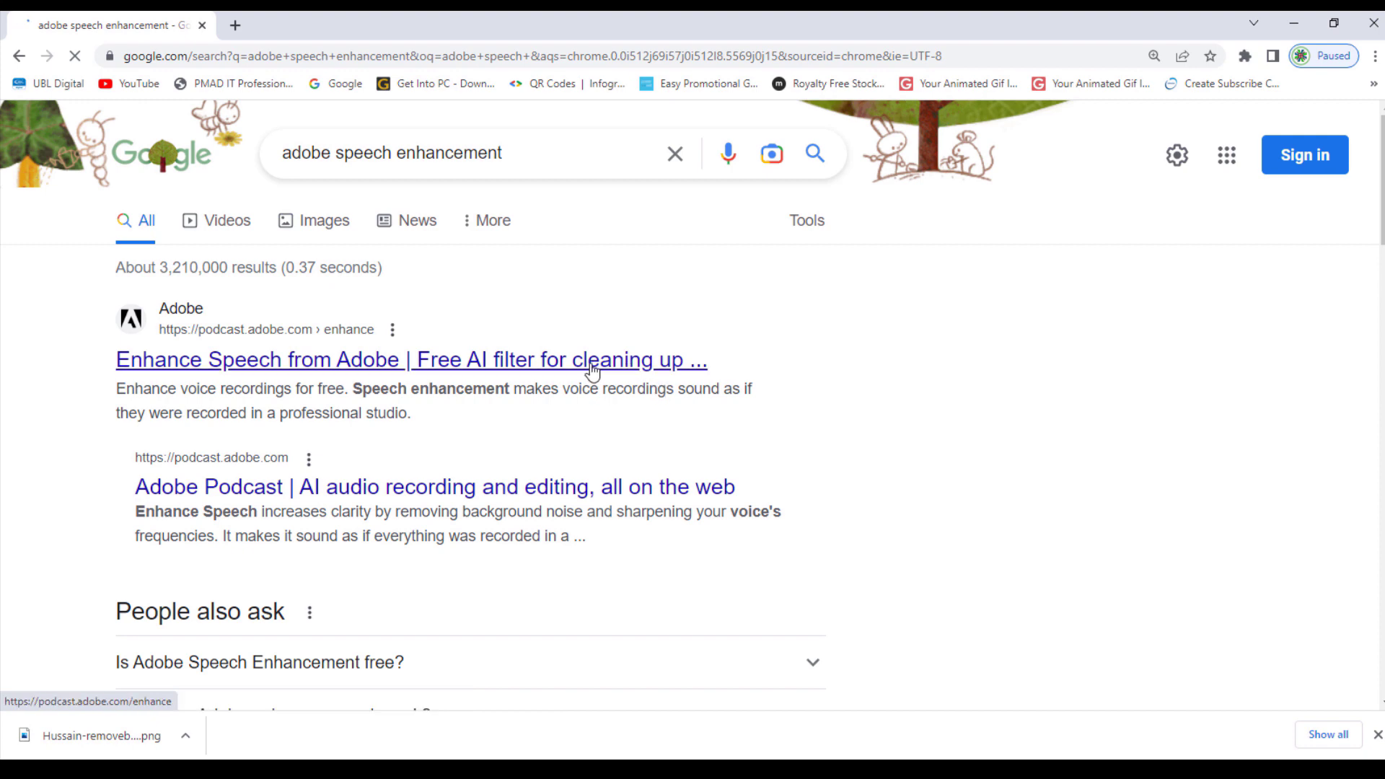
click(591, 361)
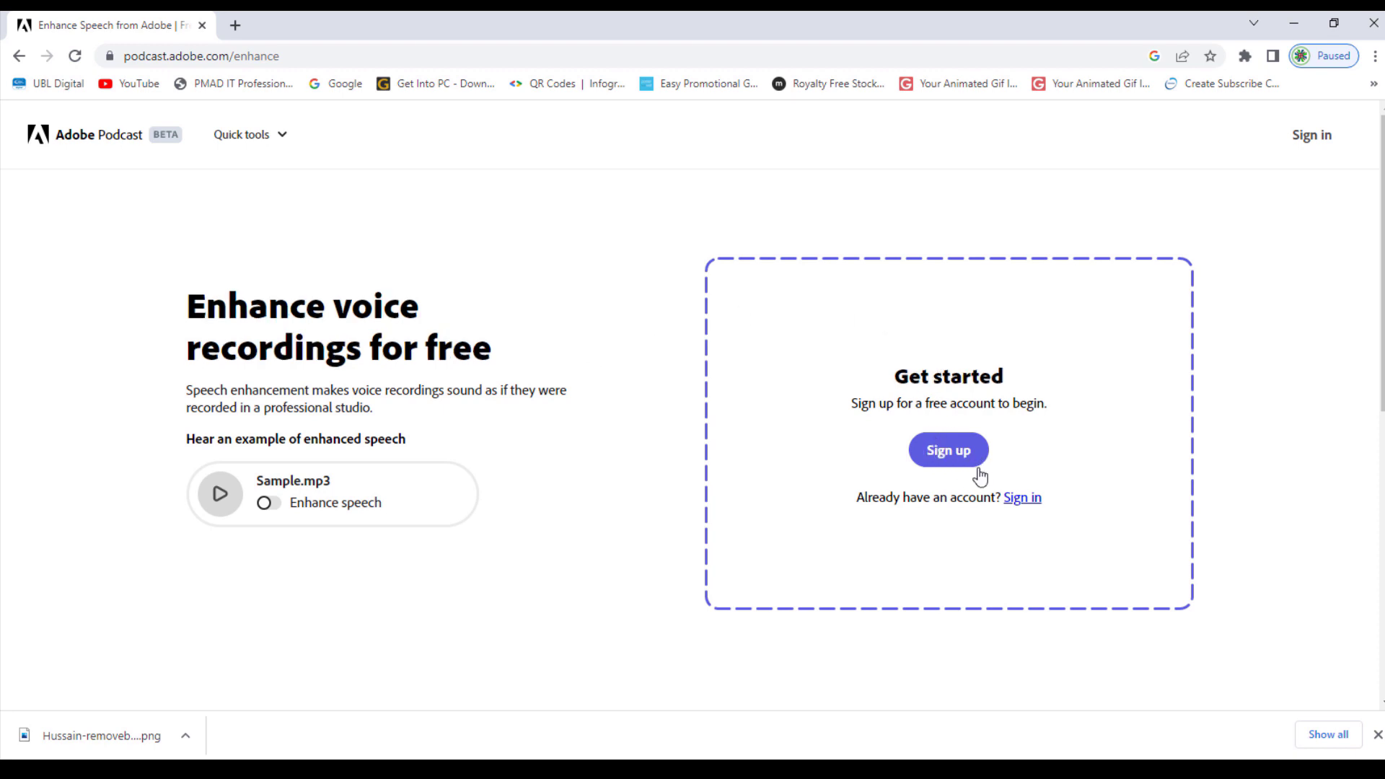
Sign in to Adobe Podcast with the saved Google account e-mail and password
click(1011, 504)
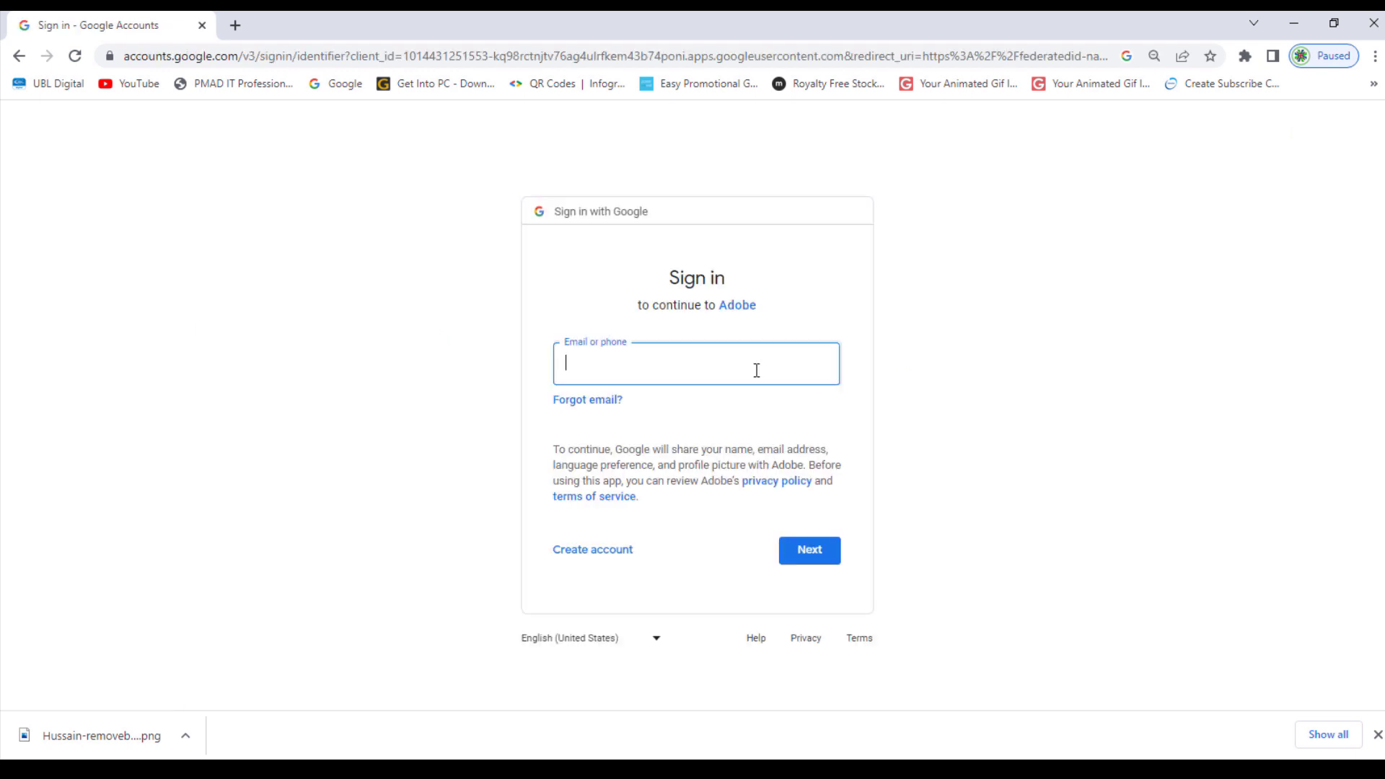
click(755, 369)
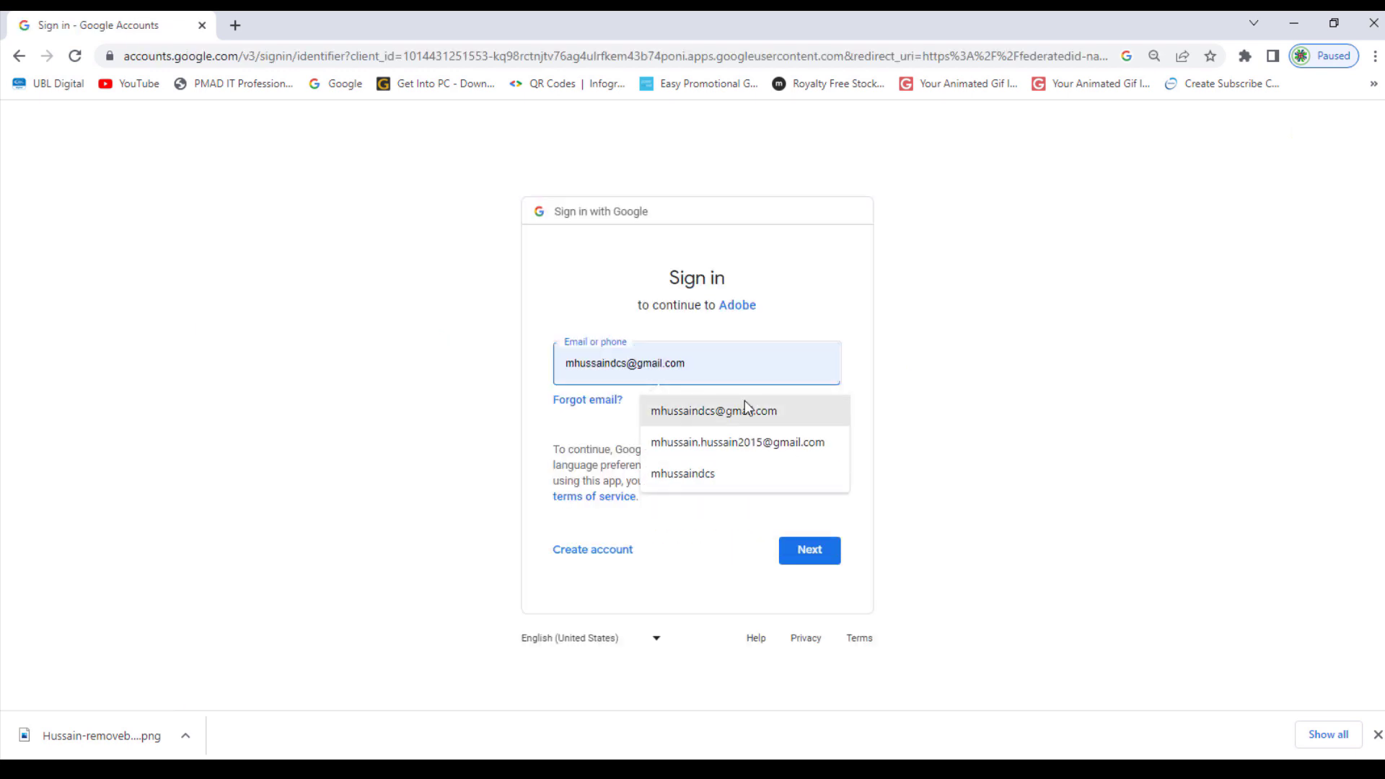
click(745, 402)
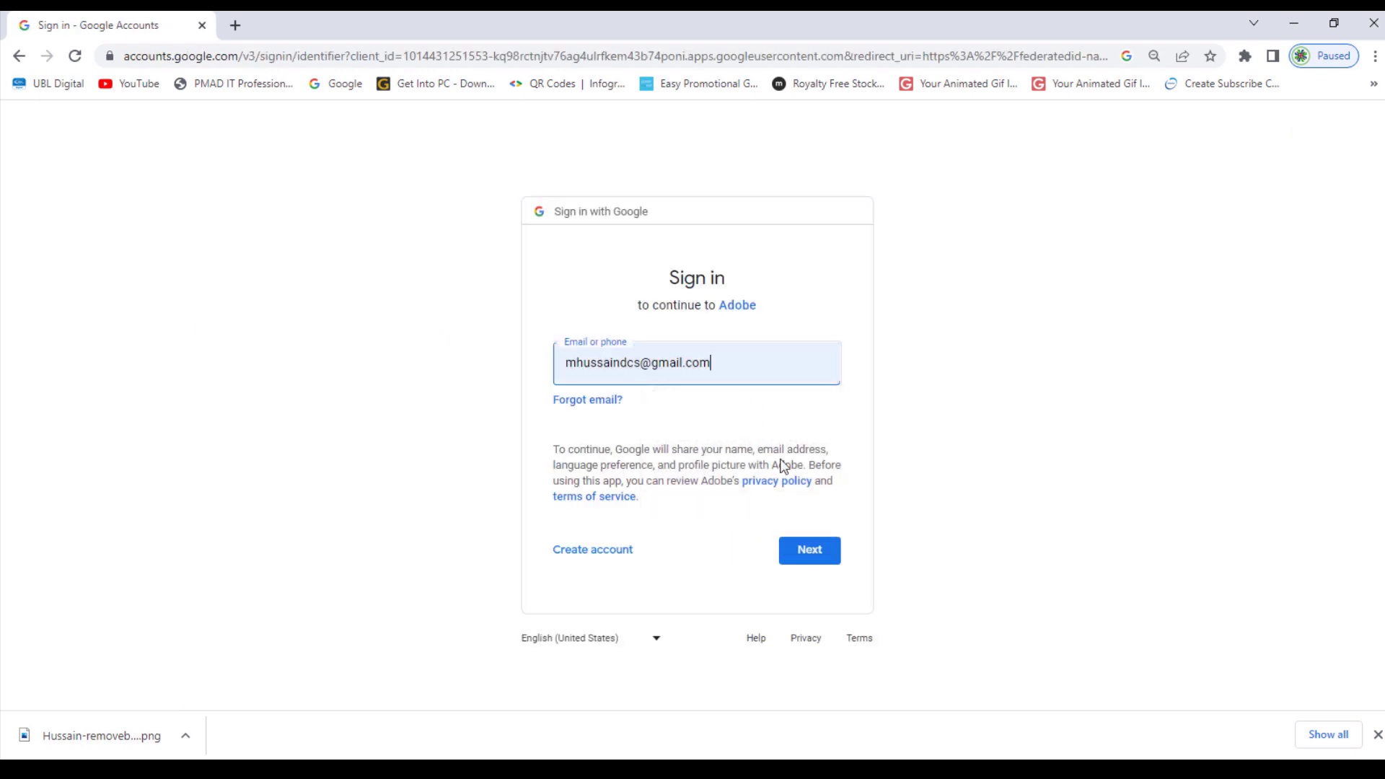
click(810, 555)
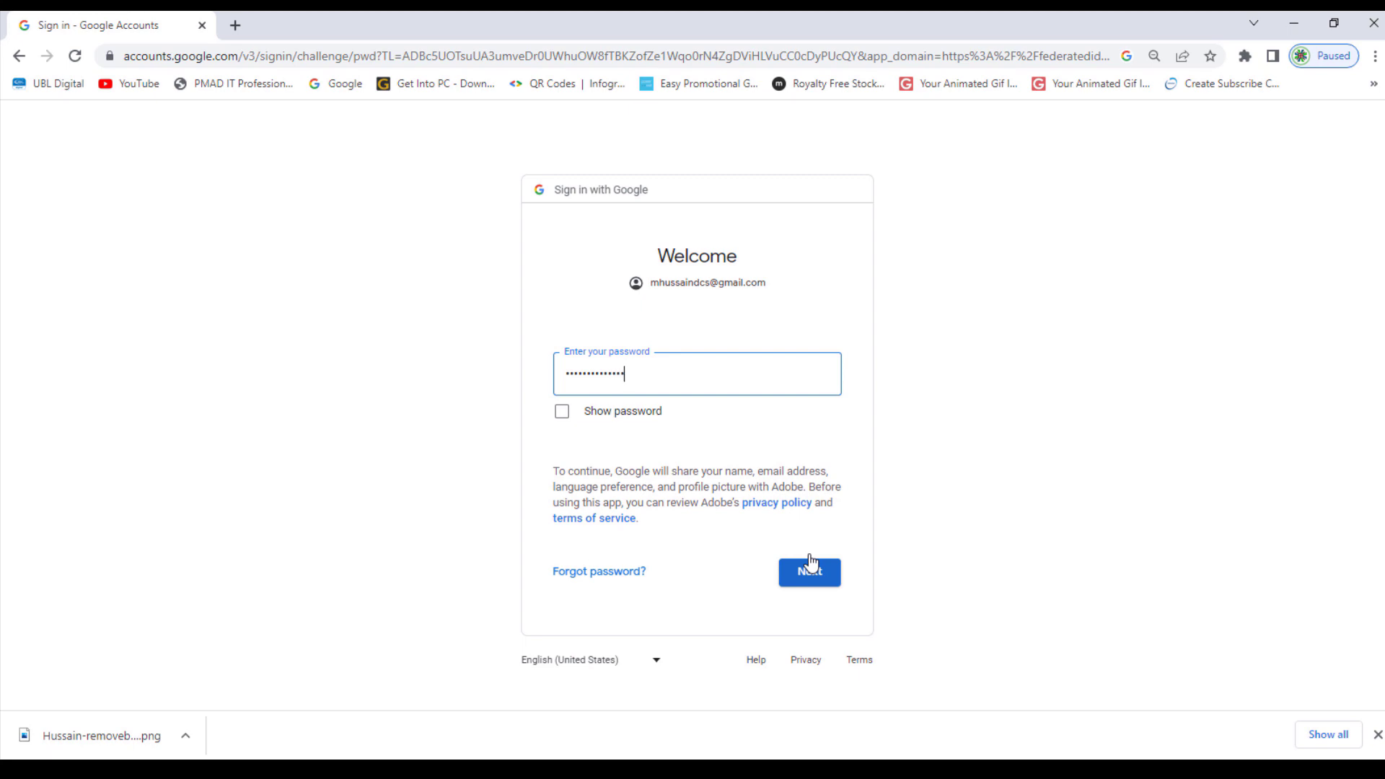
click(811, 563)
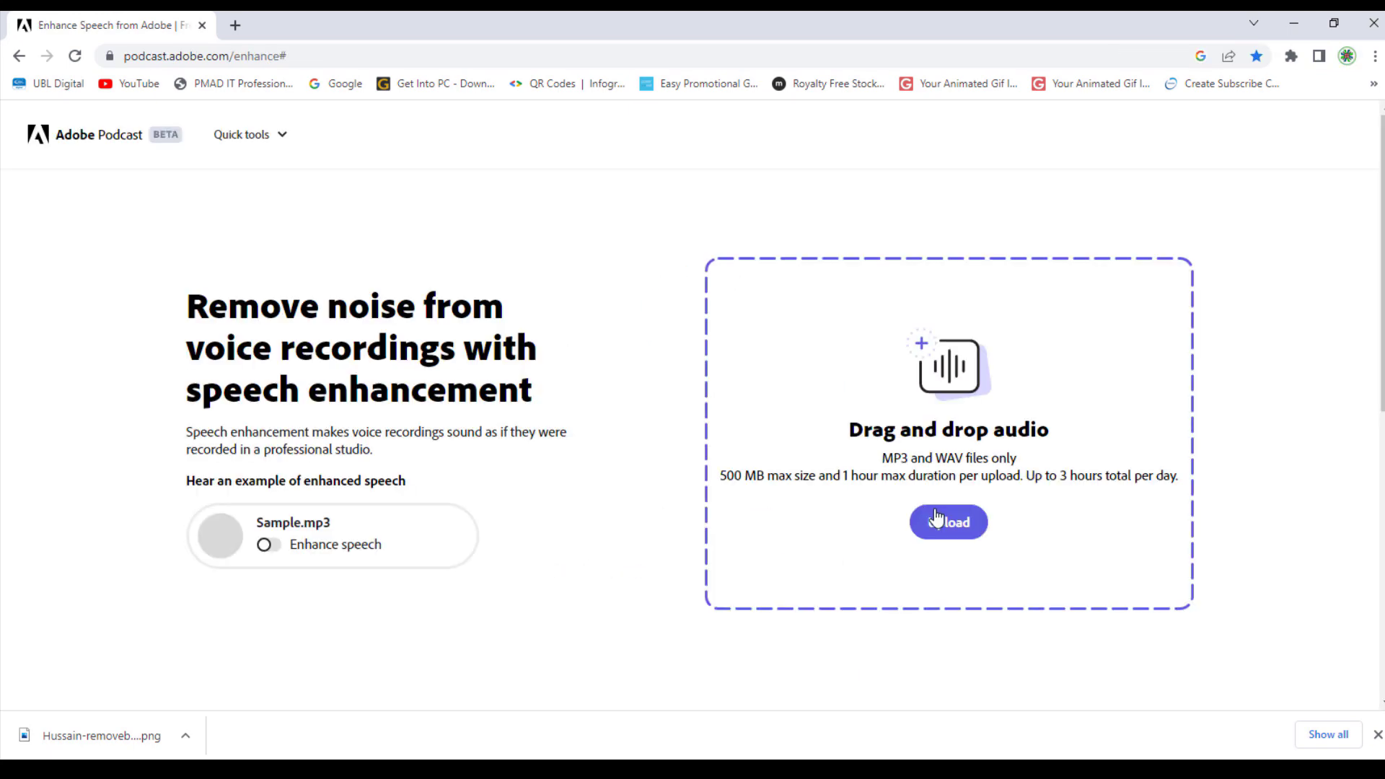
Upload the Welcome Audio file from Downloads to Enhance Speech
click(942, 521)
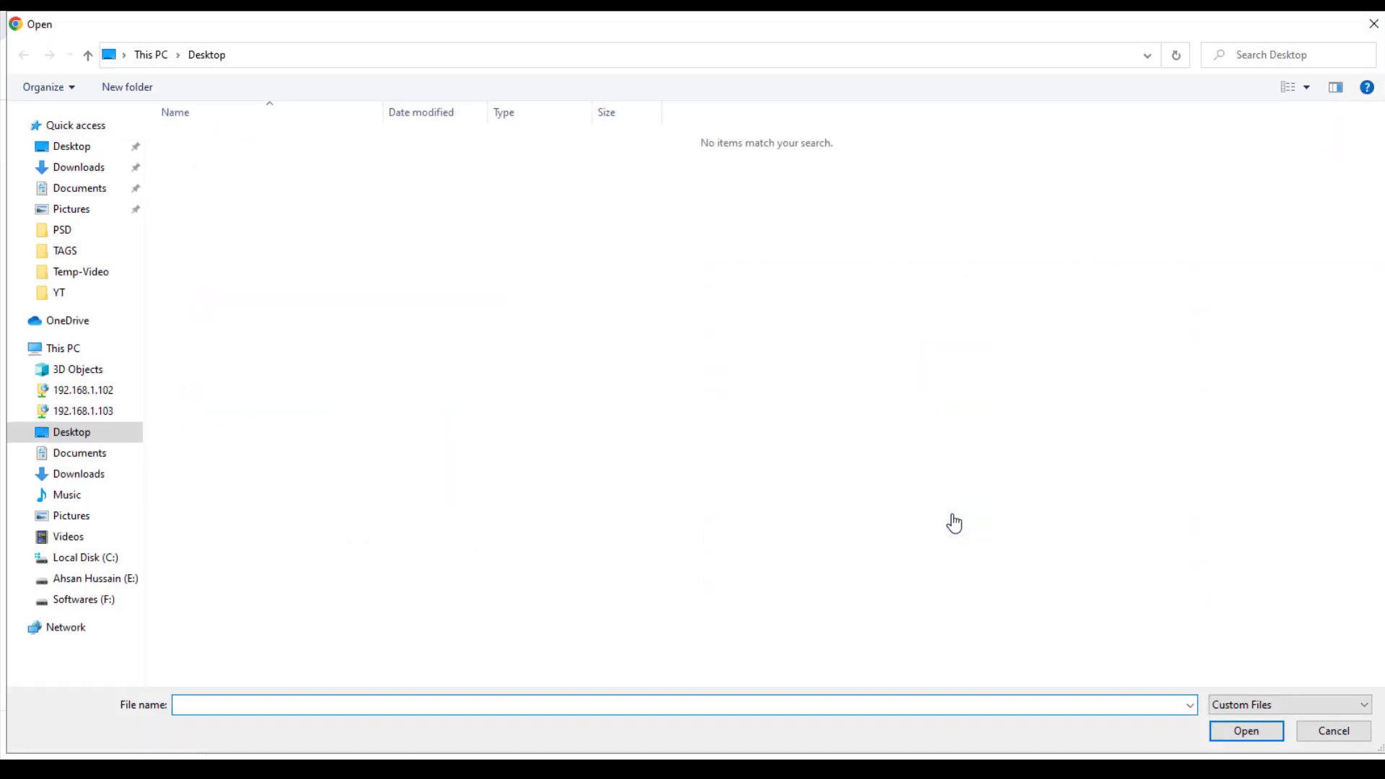
click(103, 479)
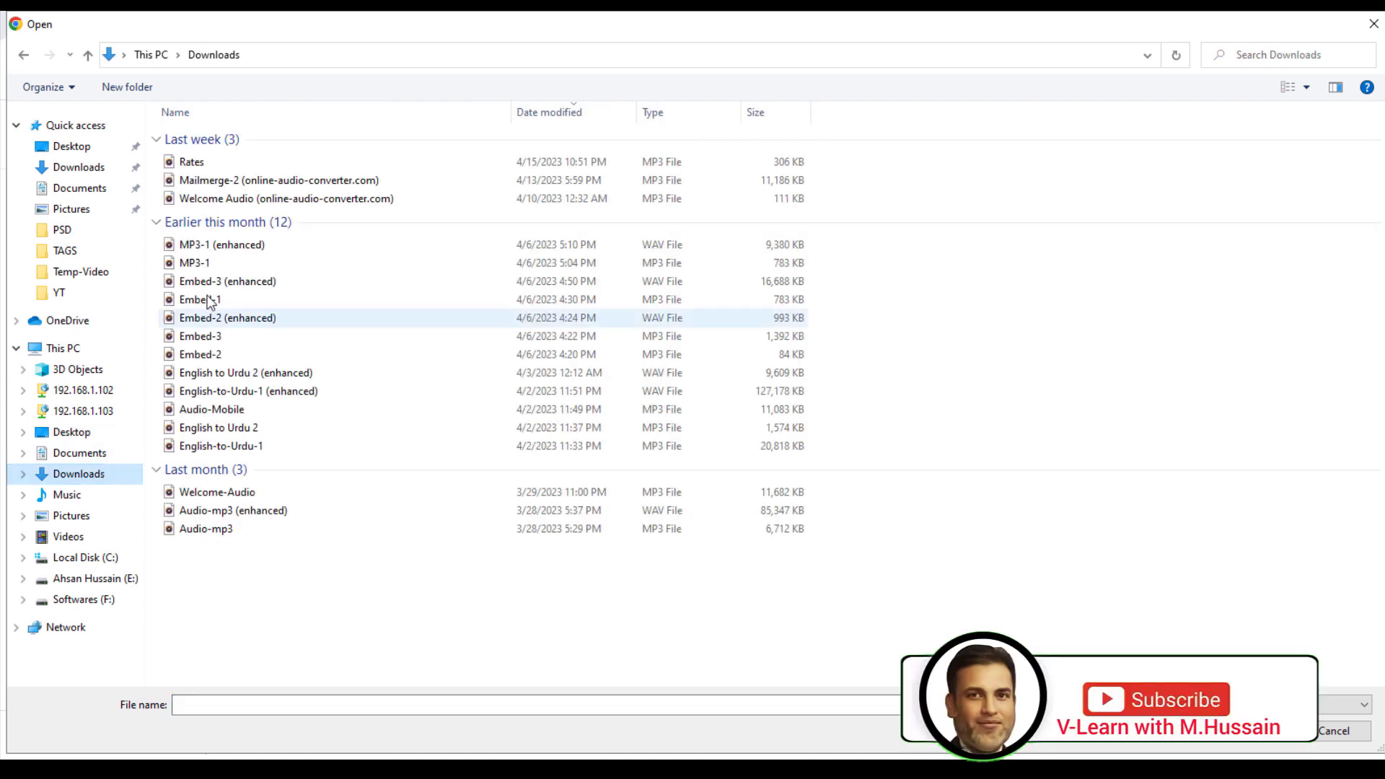
double_click(254, 203)
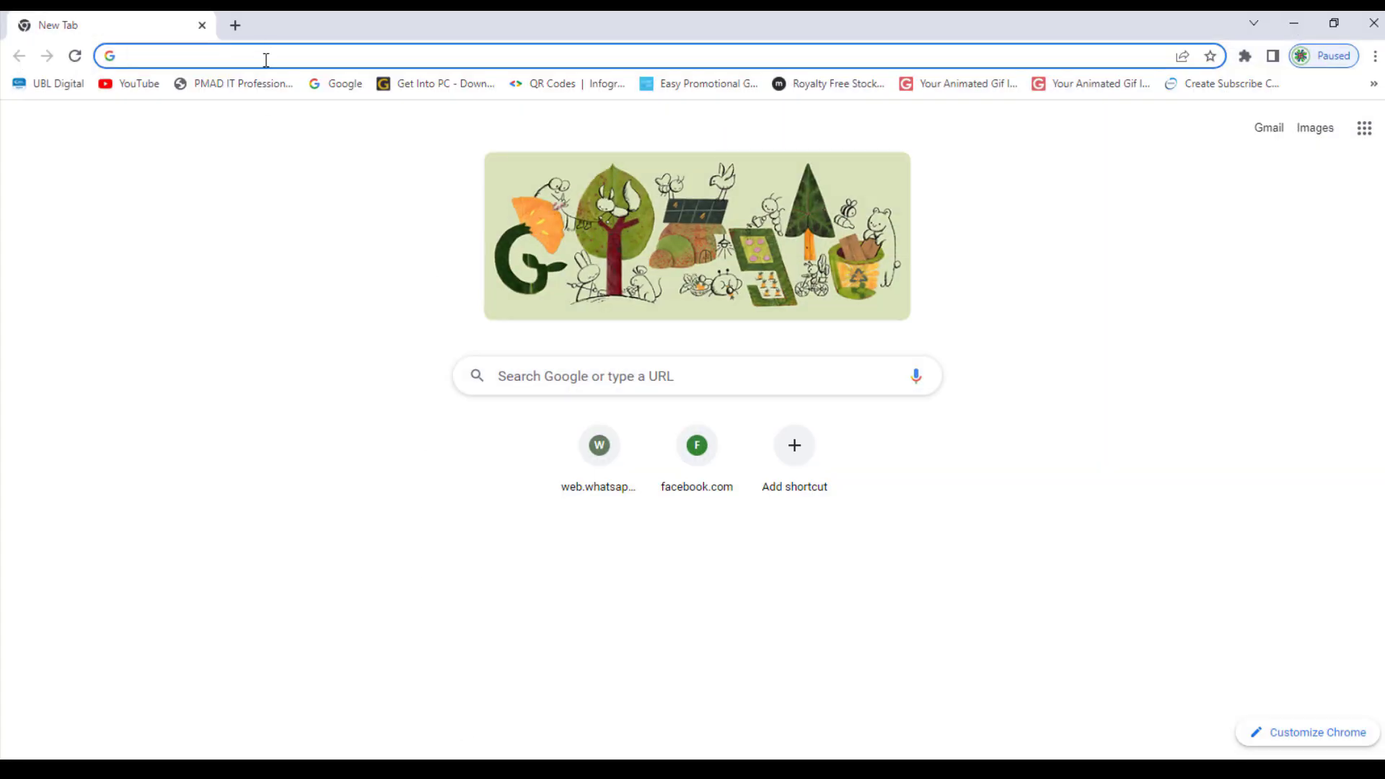
Search for remove.bg, open the site and upload the portrait photo
click(553, 375)
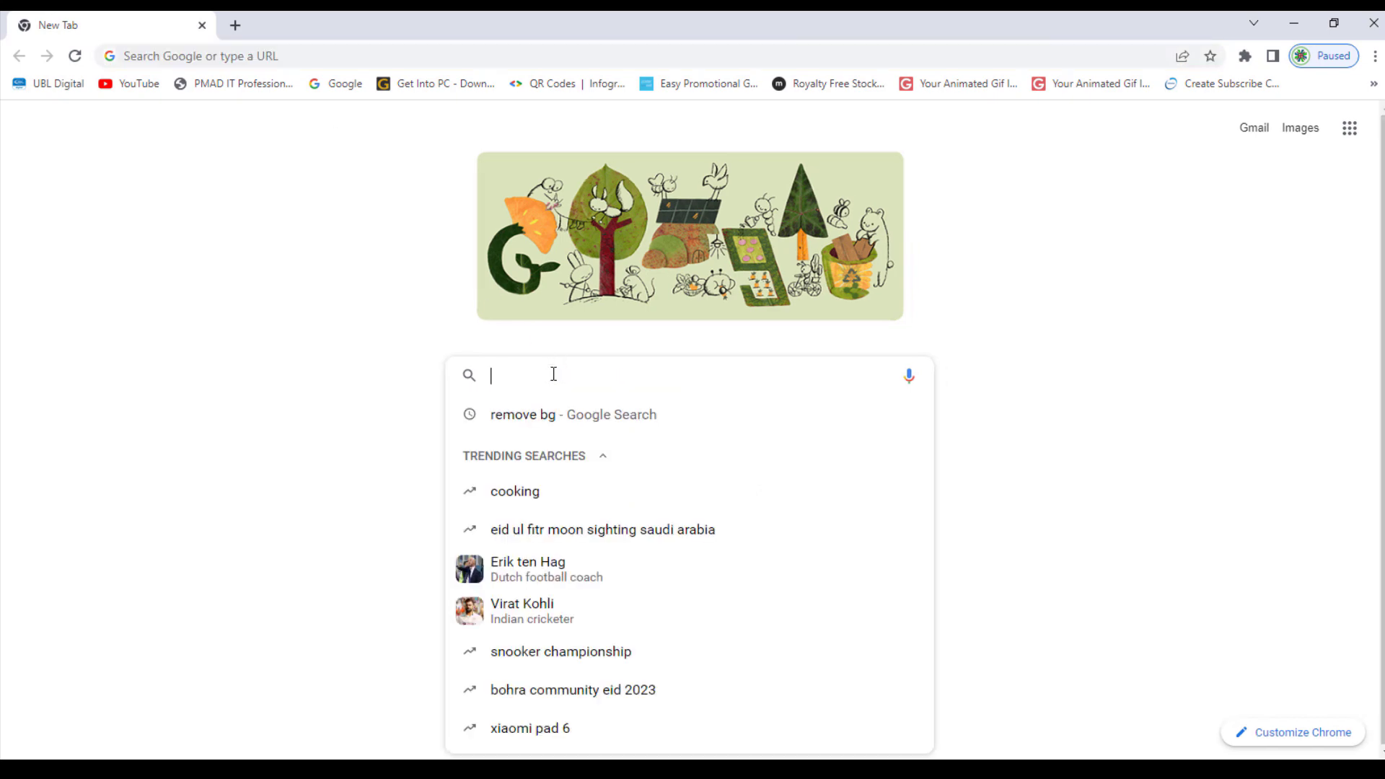
text(remove.b)
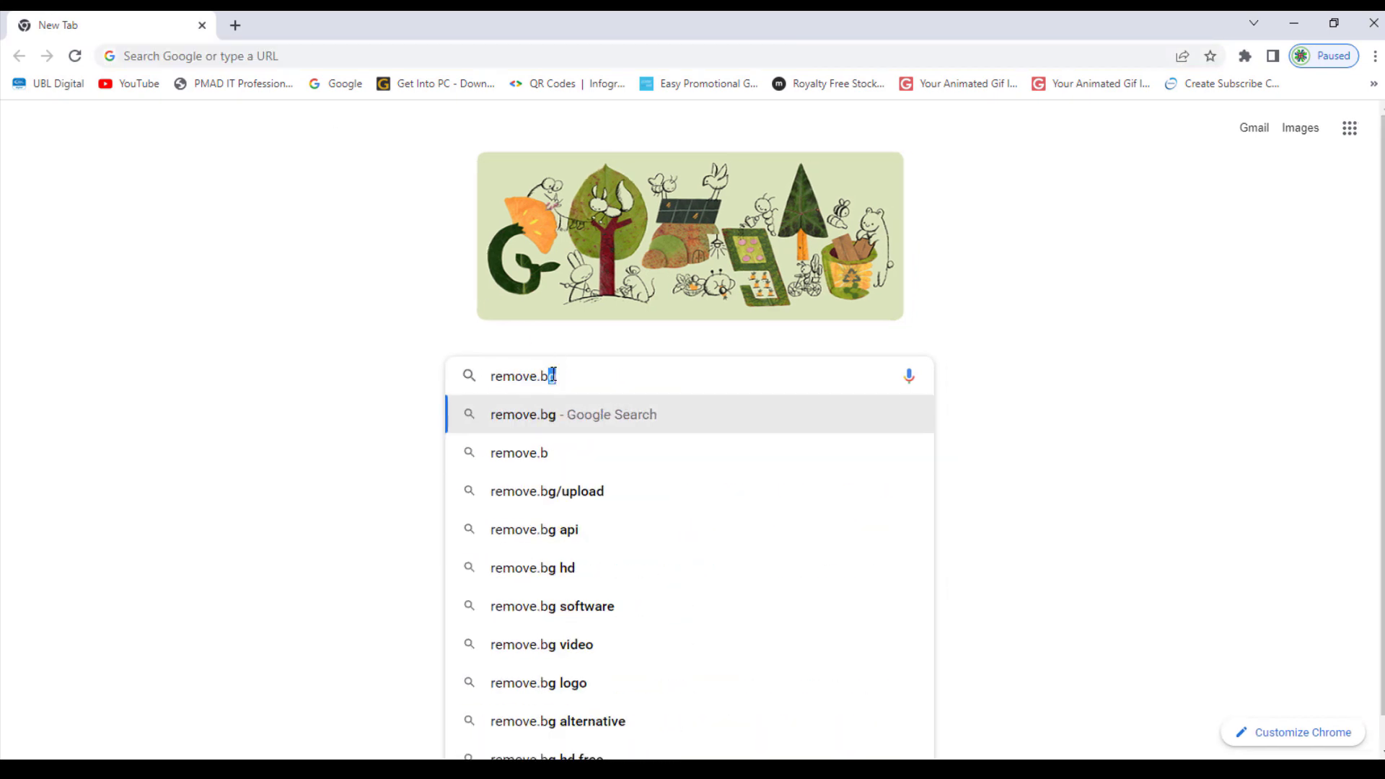
text(g)
key(Return)
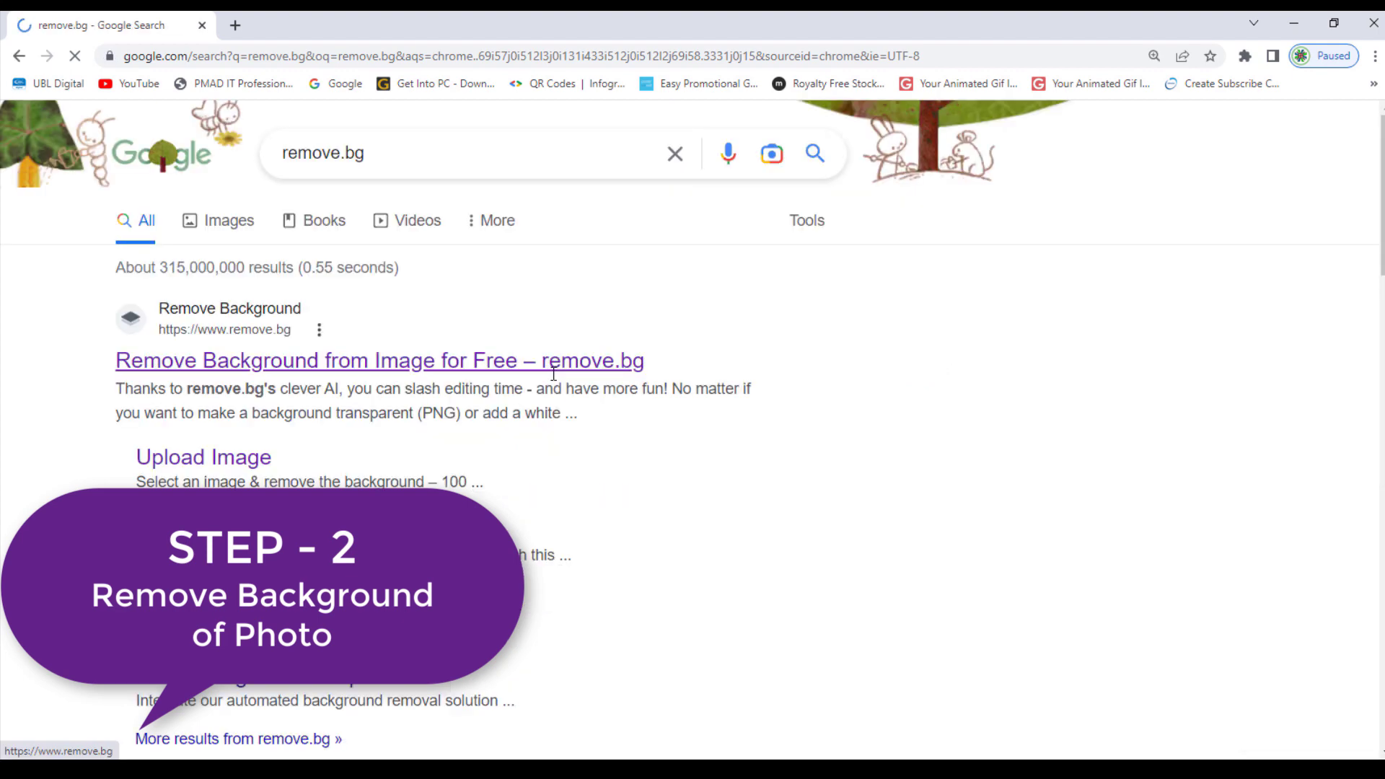
click(465, 367)
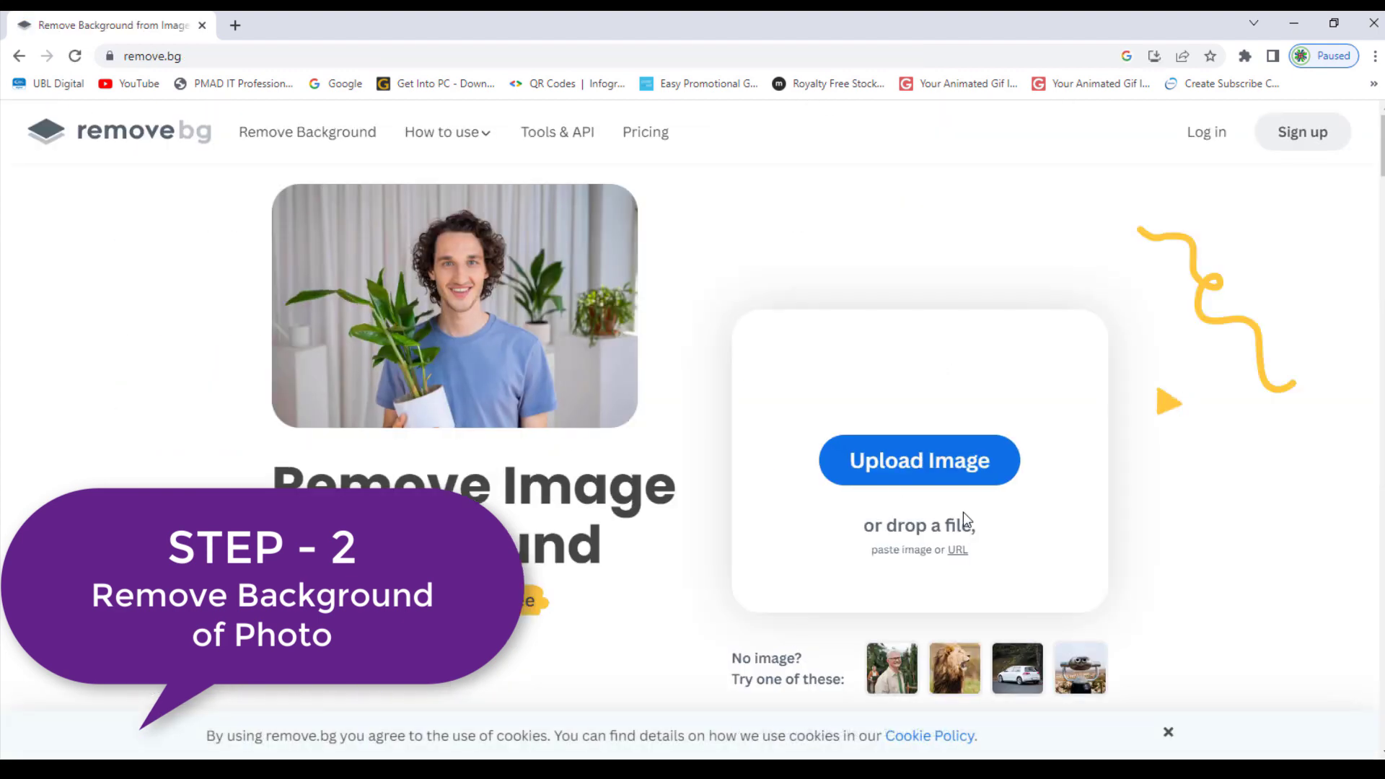
click(954, 473)
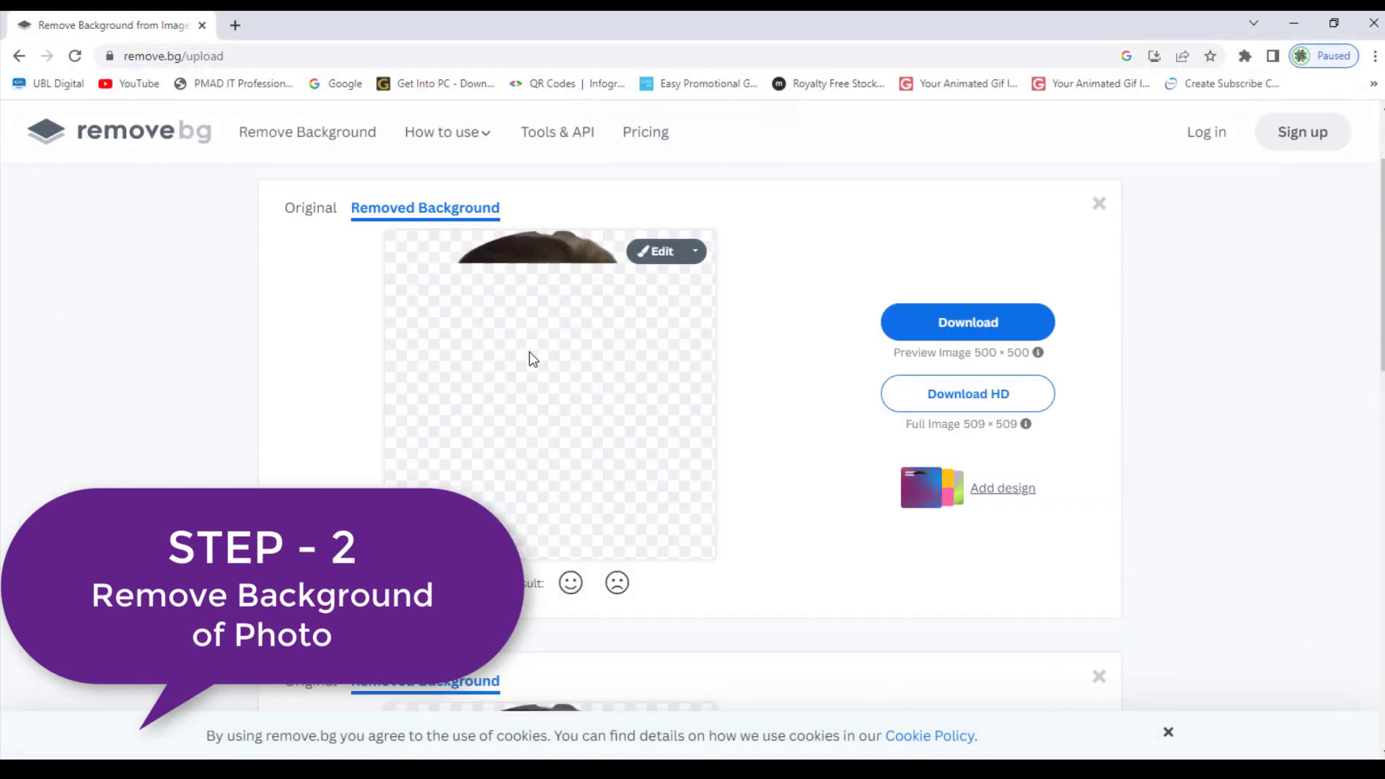
Compare with the original, download the background-free PNG and open it from its folder
click(319, 332)
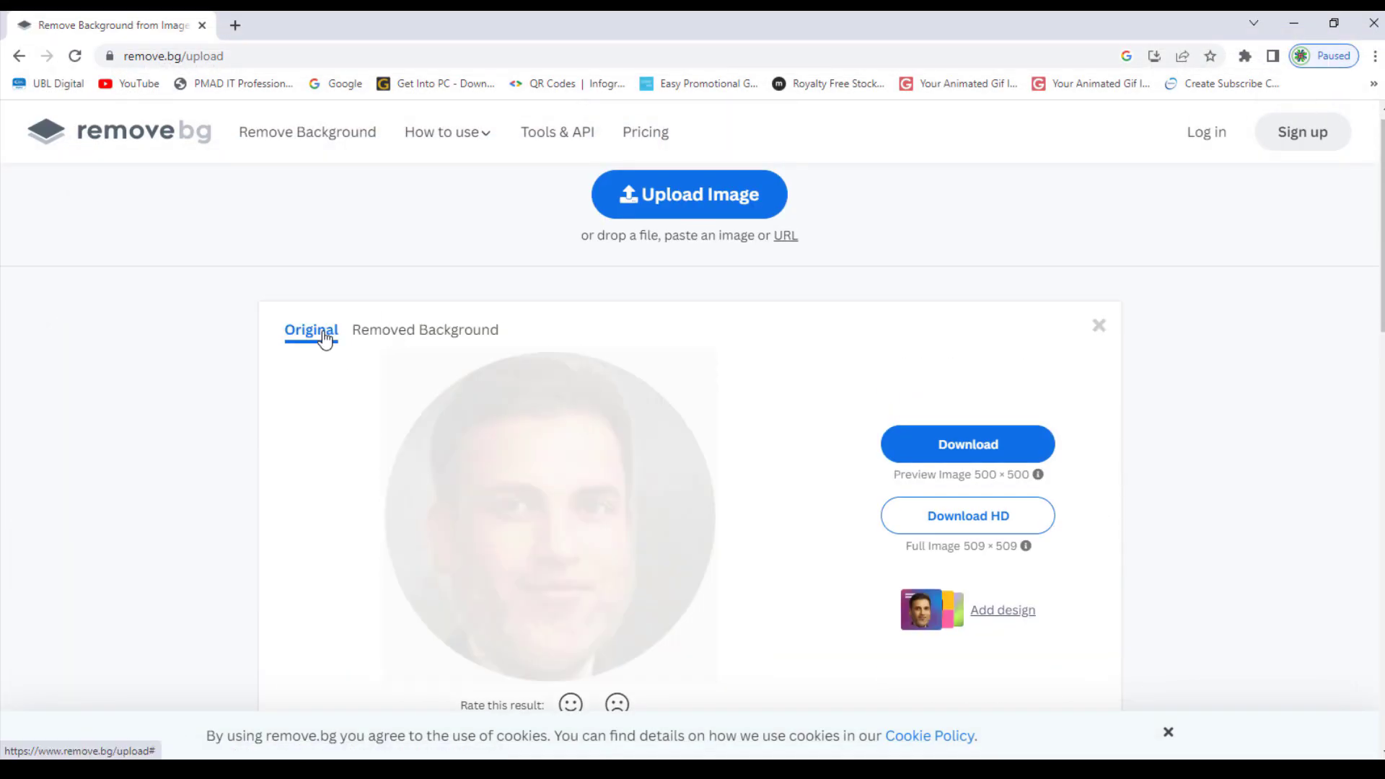
click(442, 332)
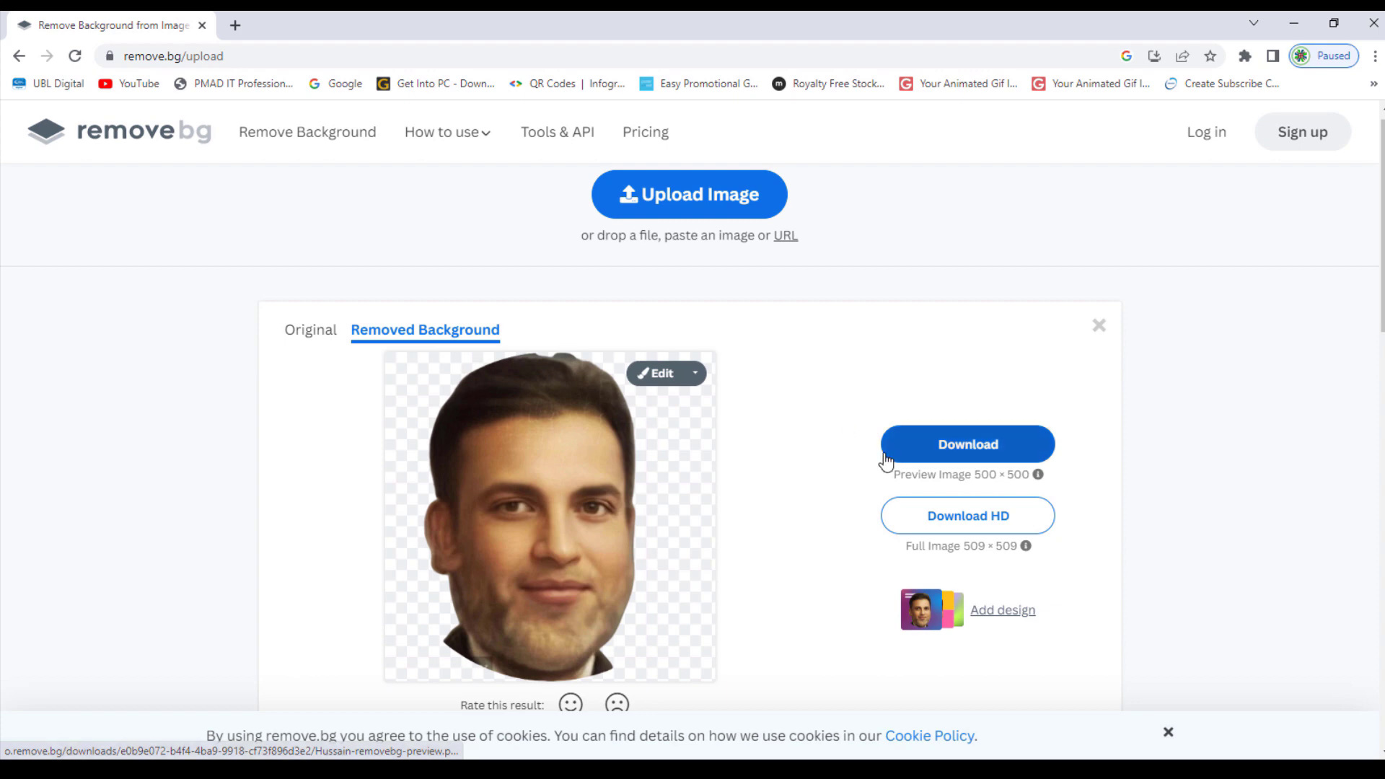
click(926, 451)
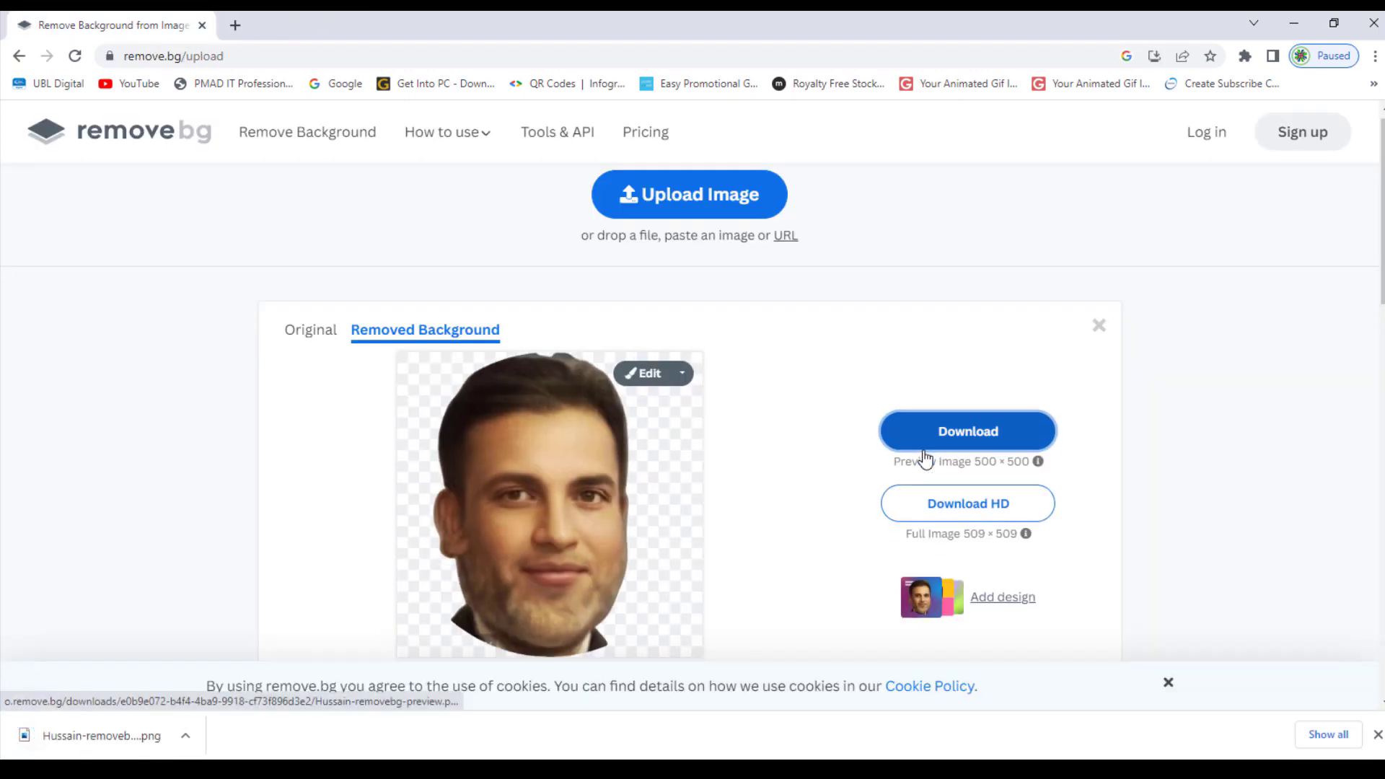
click(185, 736)
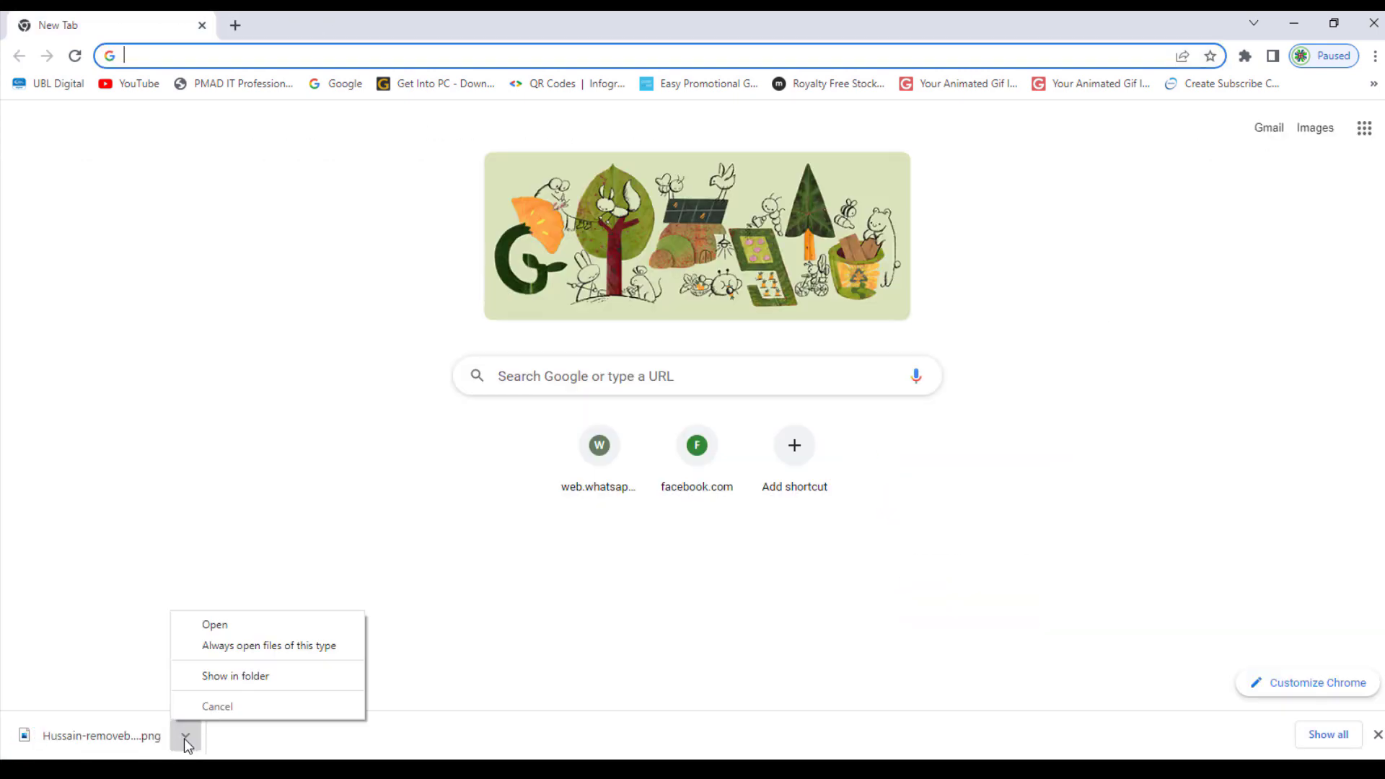
click(221, 678)
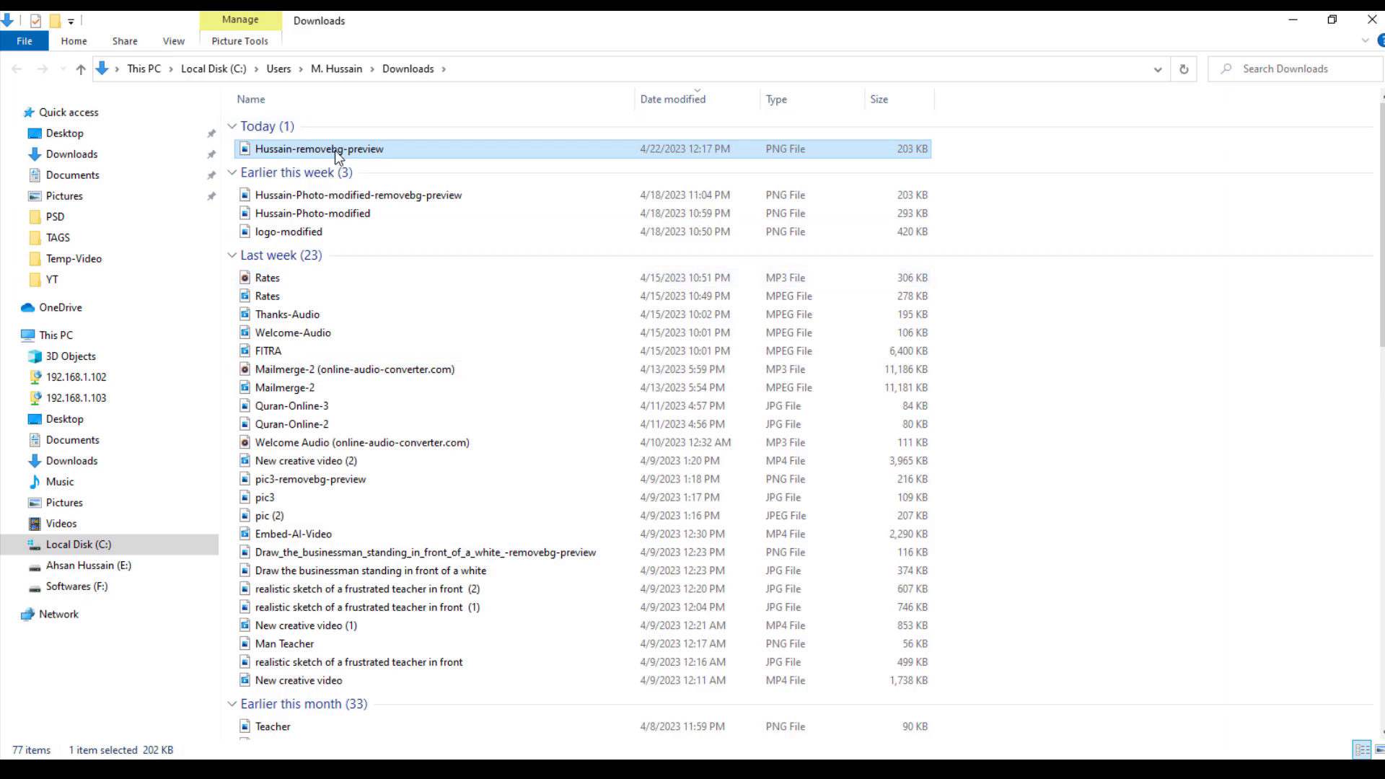
double_click(335, 150)
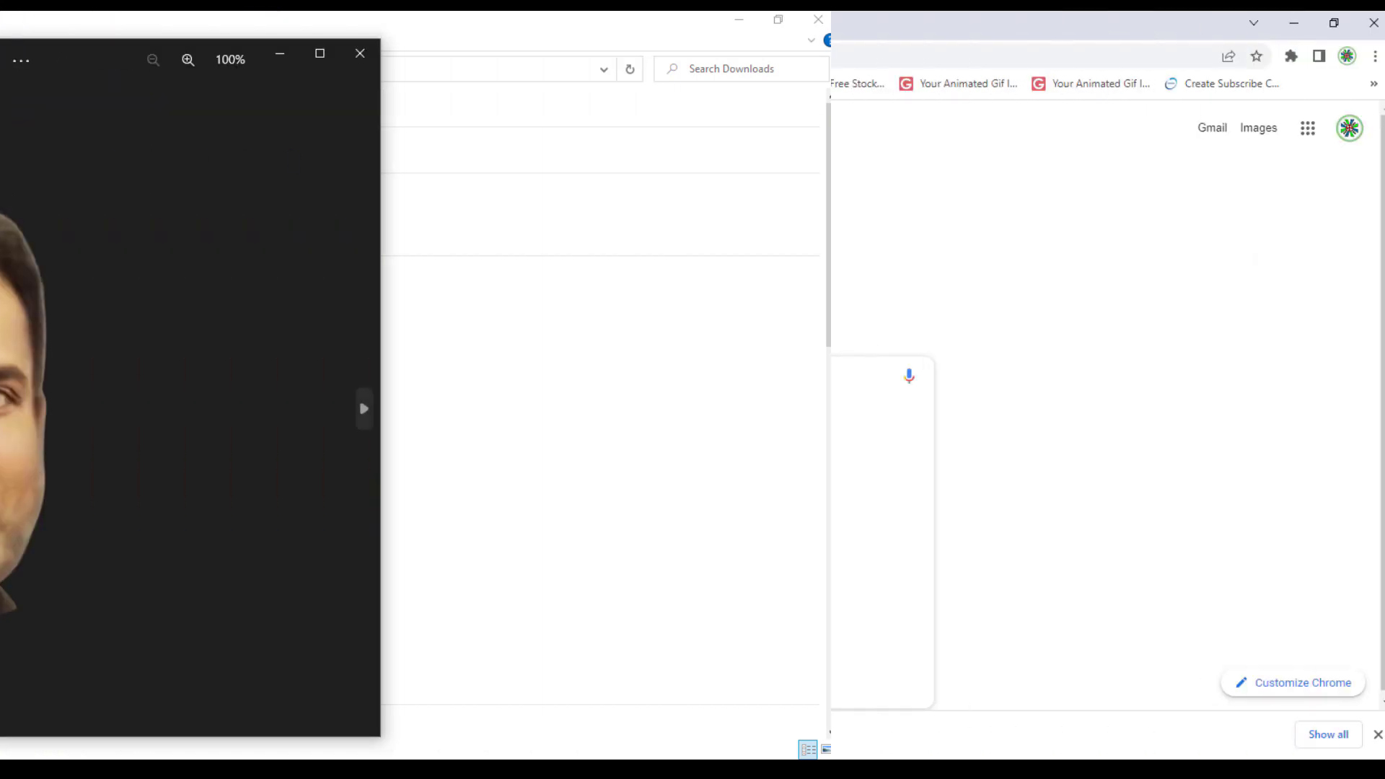
click(570, 374)
Search for d-id, open the D-ID studio and sign in with the saved e-mail and password
text(d-id)
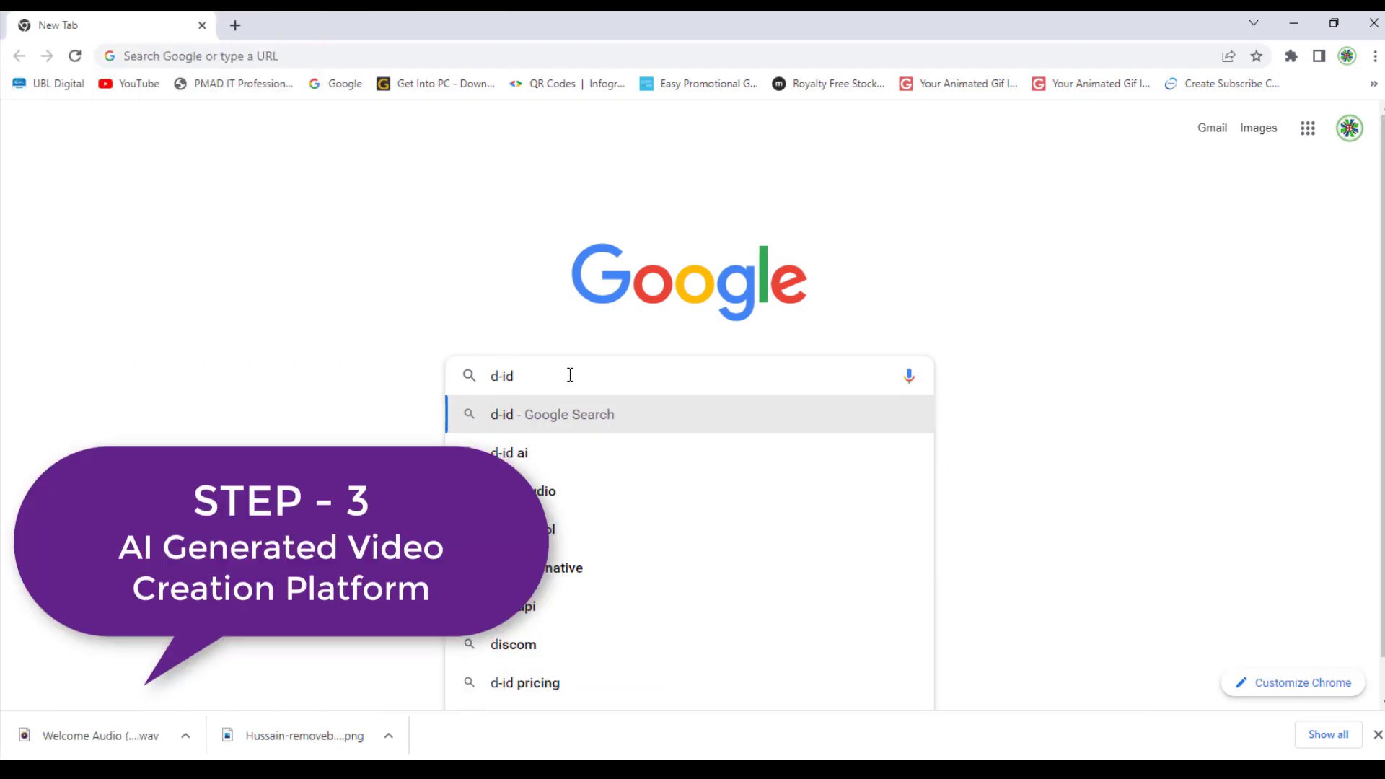
key(Return)
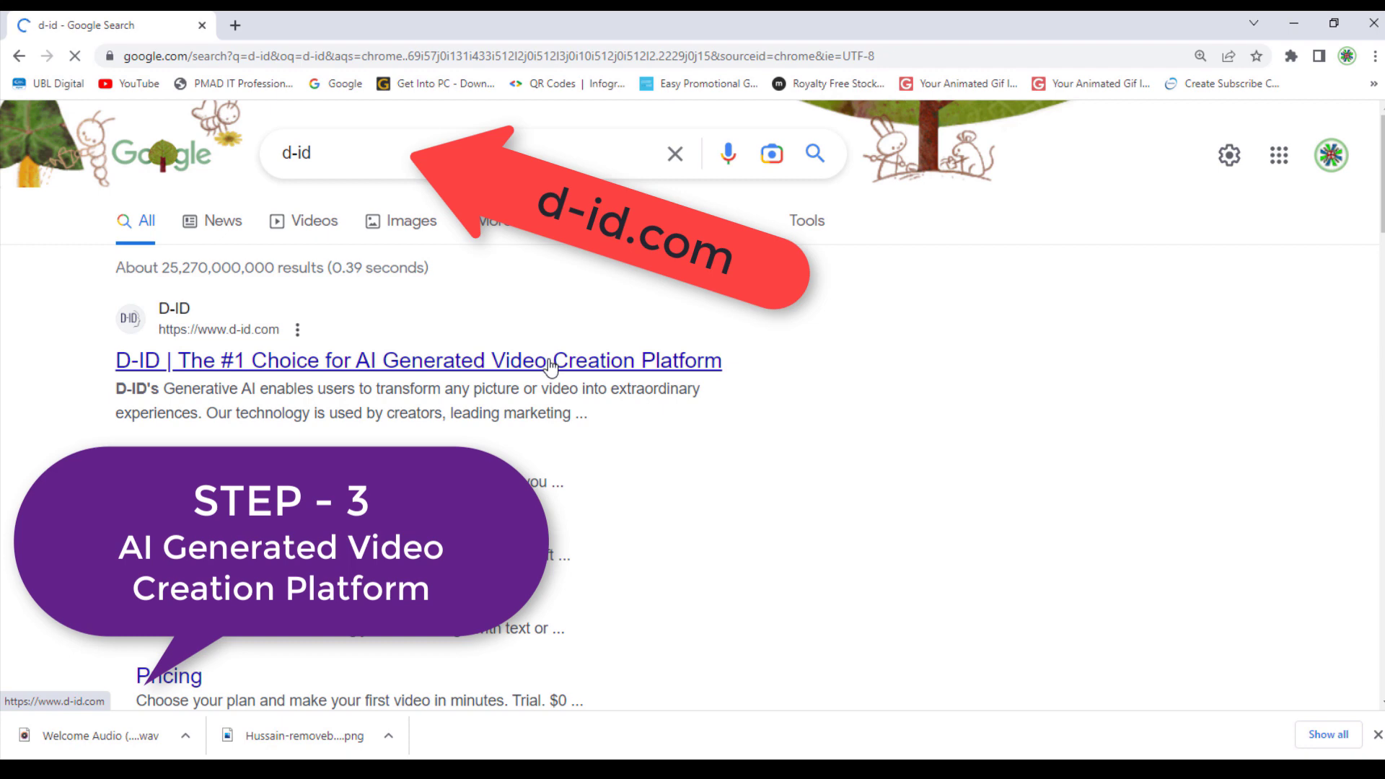
click(550, 363)
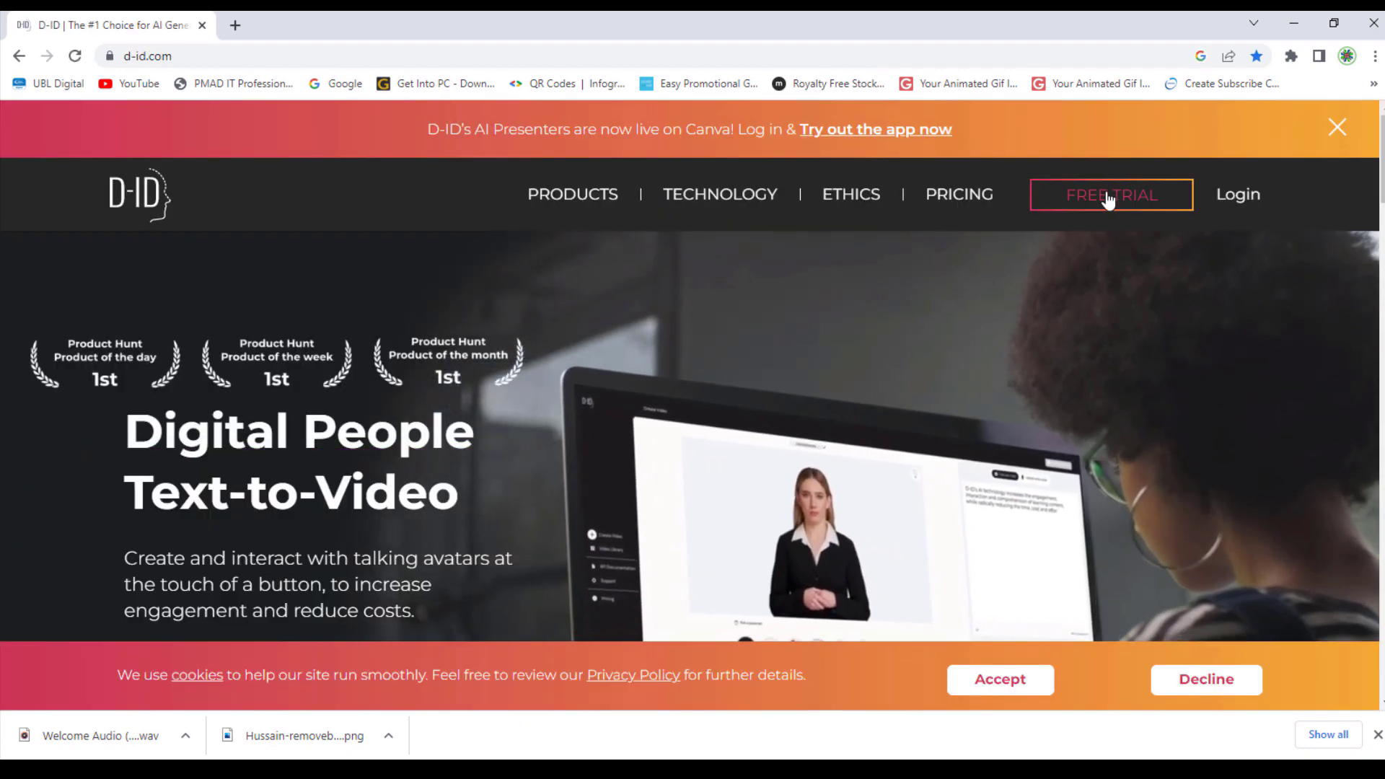
click(1109, 201)
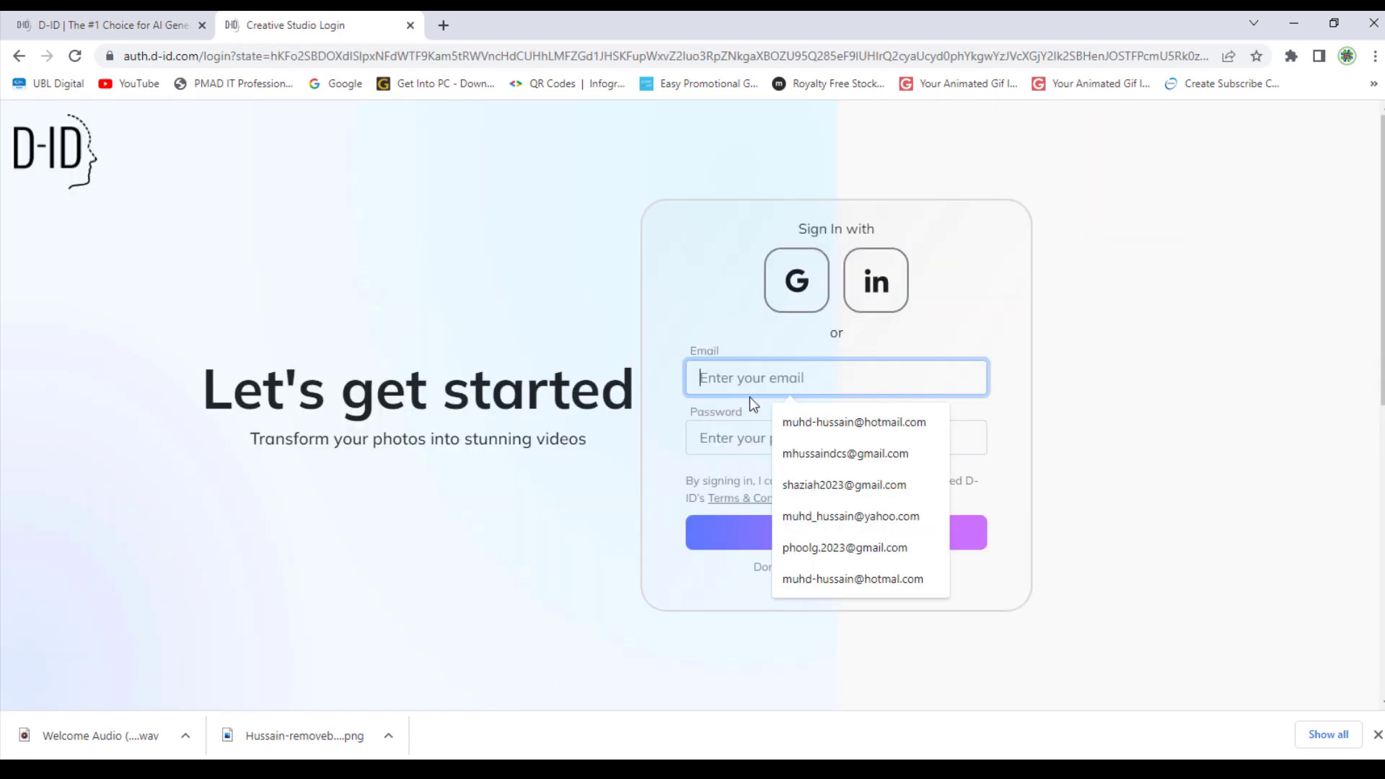
click(816, 459)
click(816, 438)
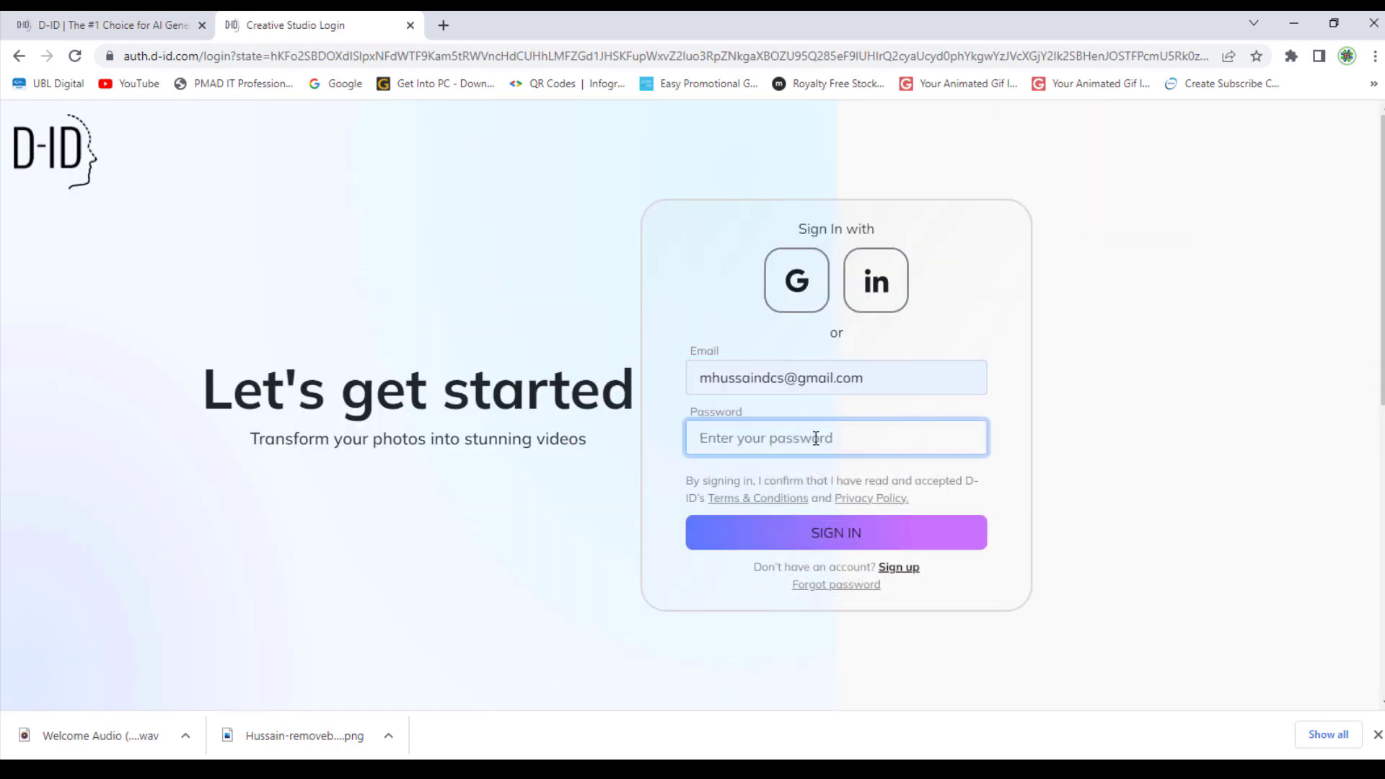
text(•)
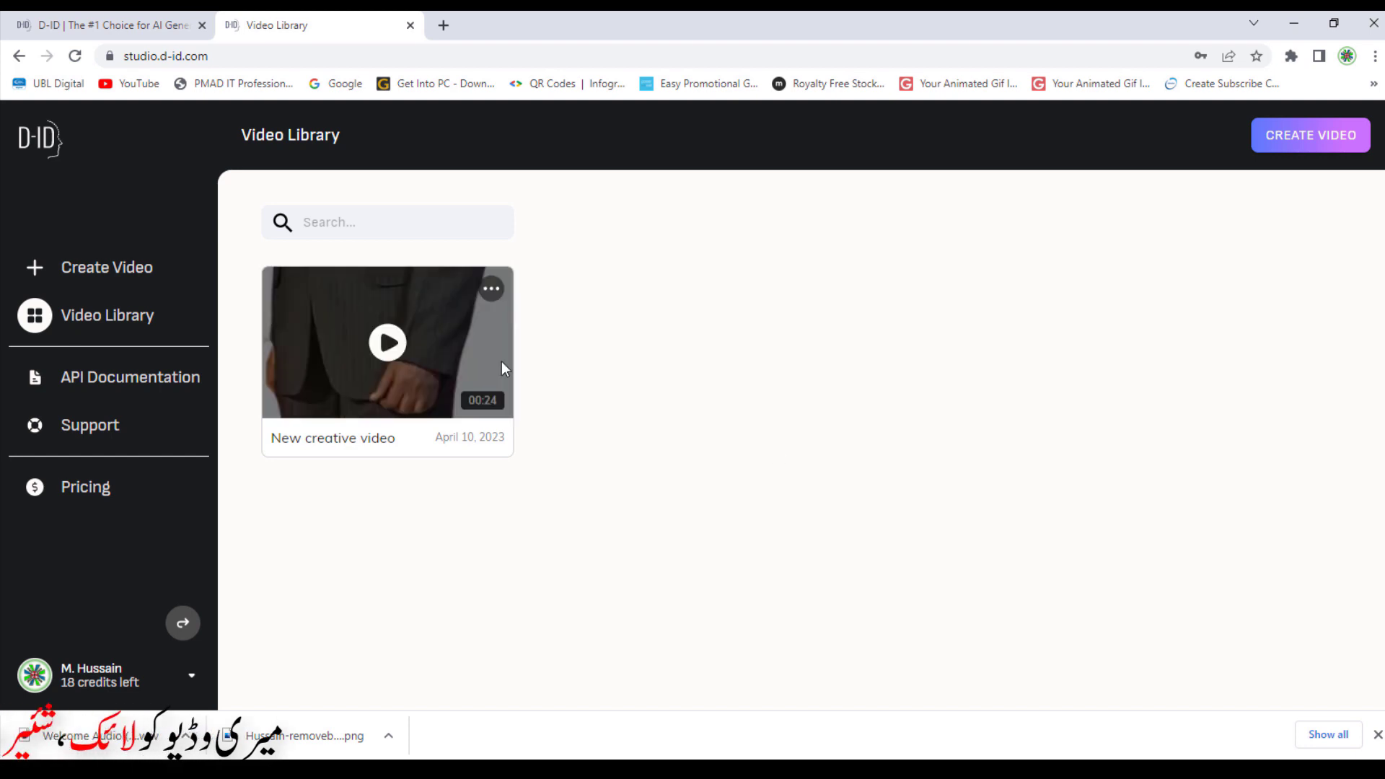
Start a new video with the removebg portrait PNG as the presenter
click(133, 268)
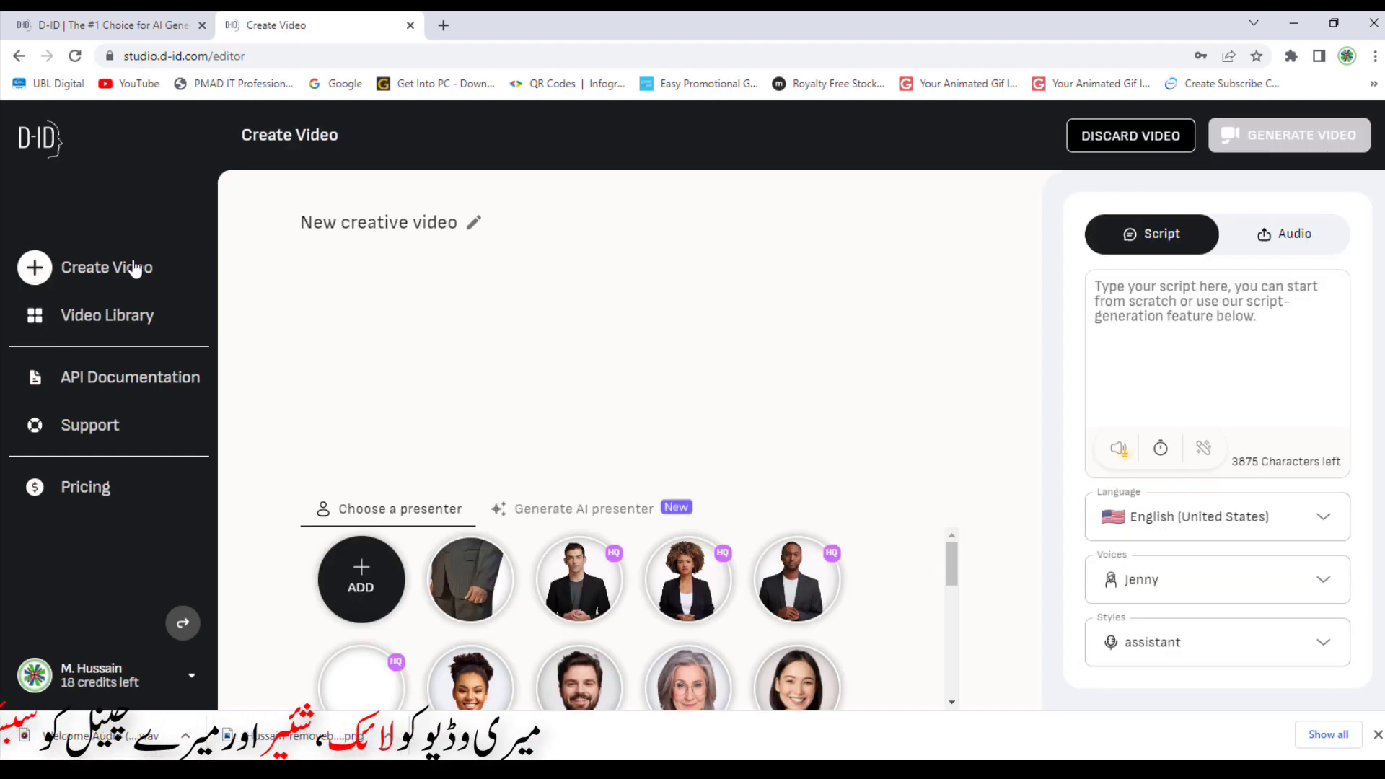
click(395, 579)
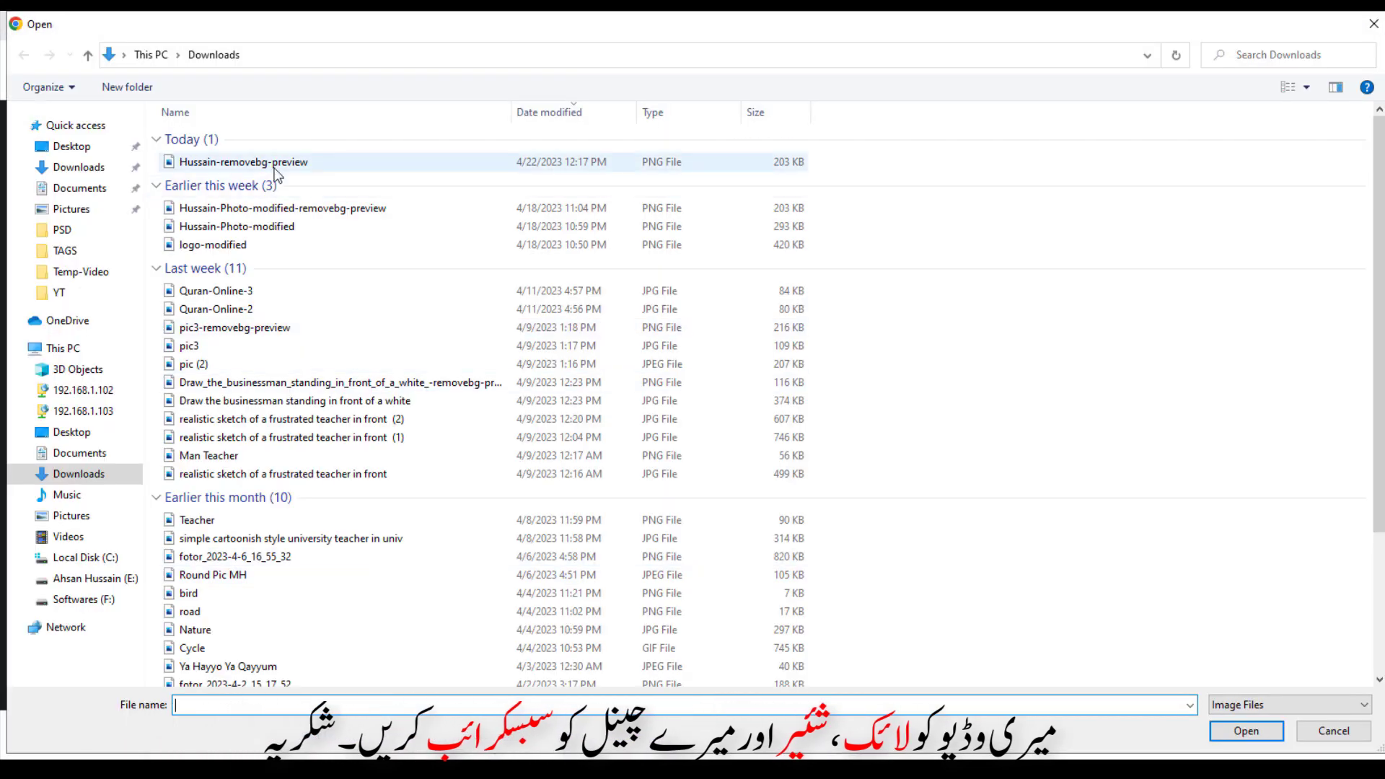
mouse_move(275, 166)
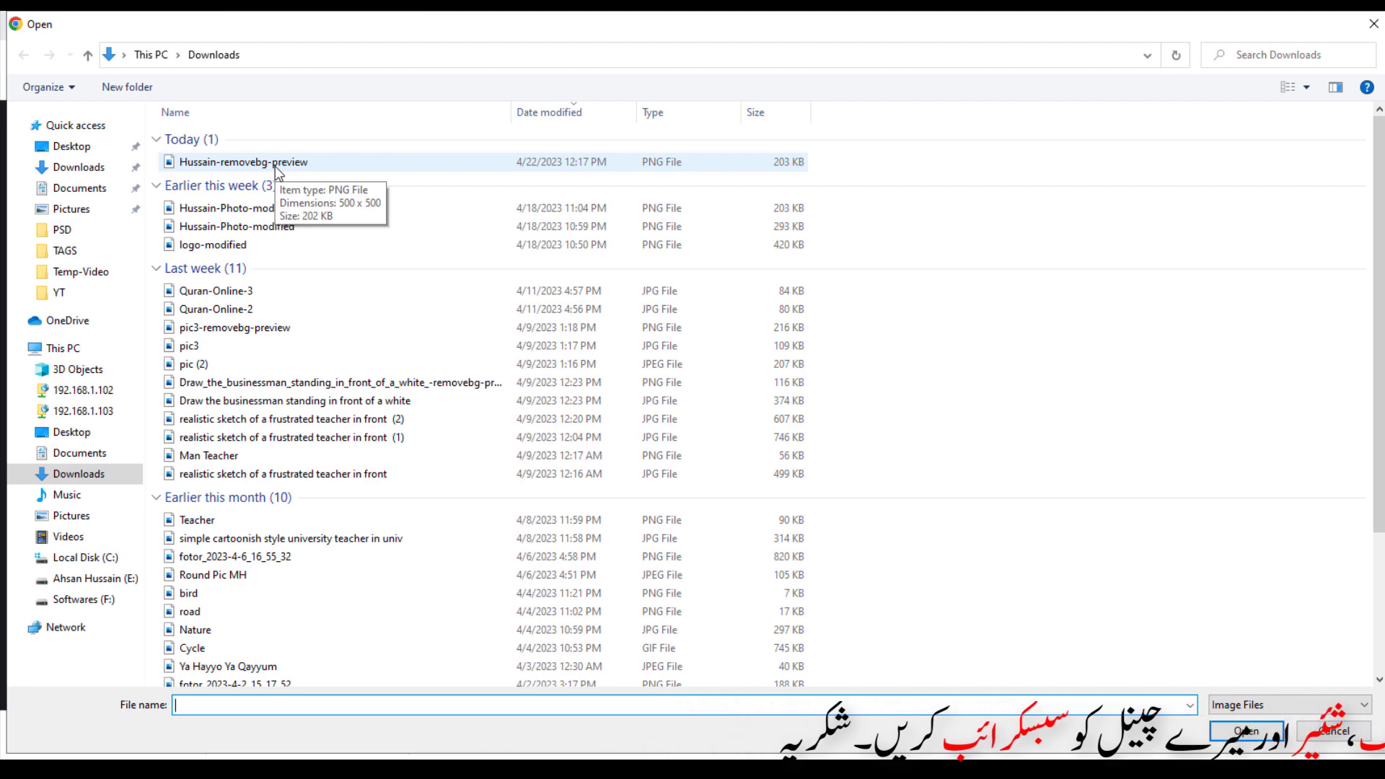
double_click(275, 163)
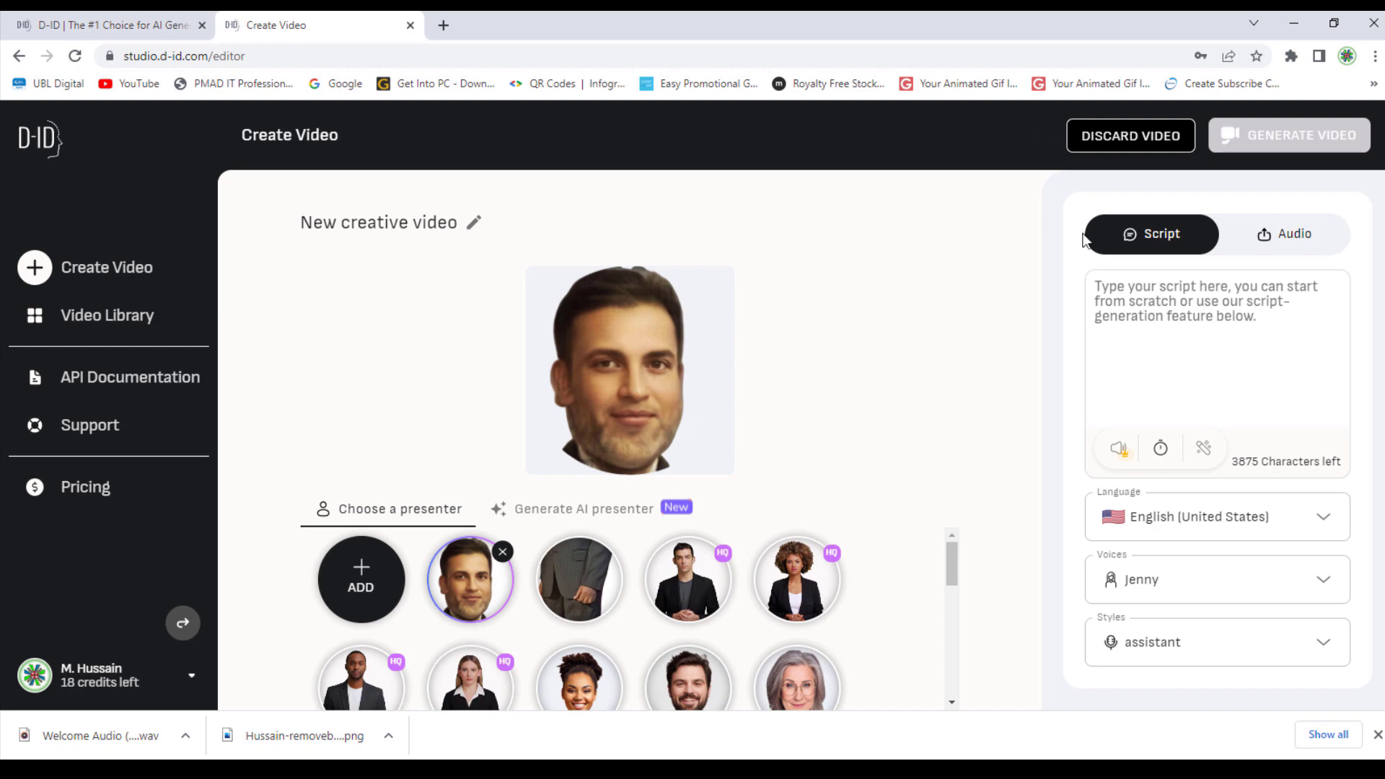
Upload the enhanced Welcome Audio WAV as the presenter's voice
click(1309, 240)
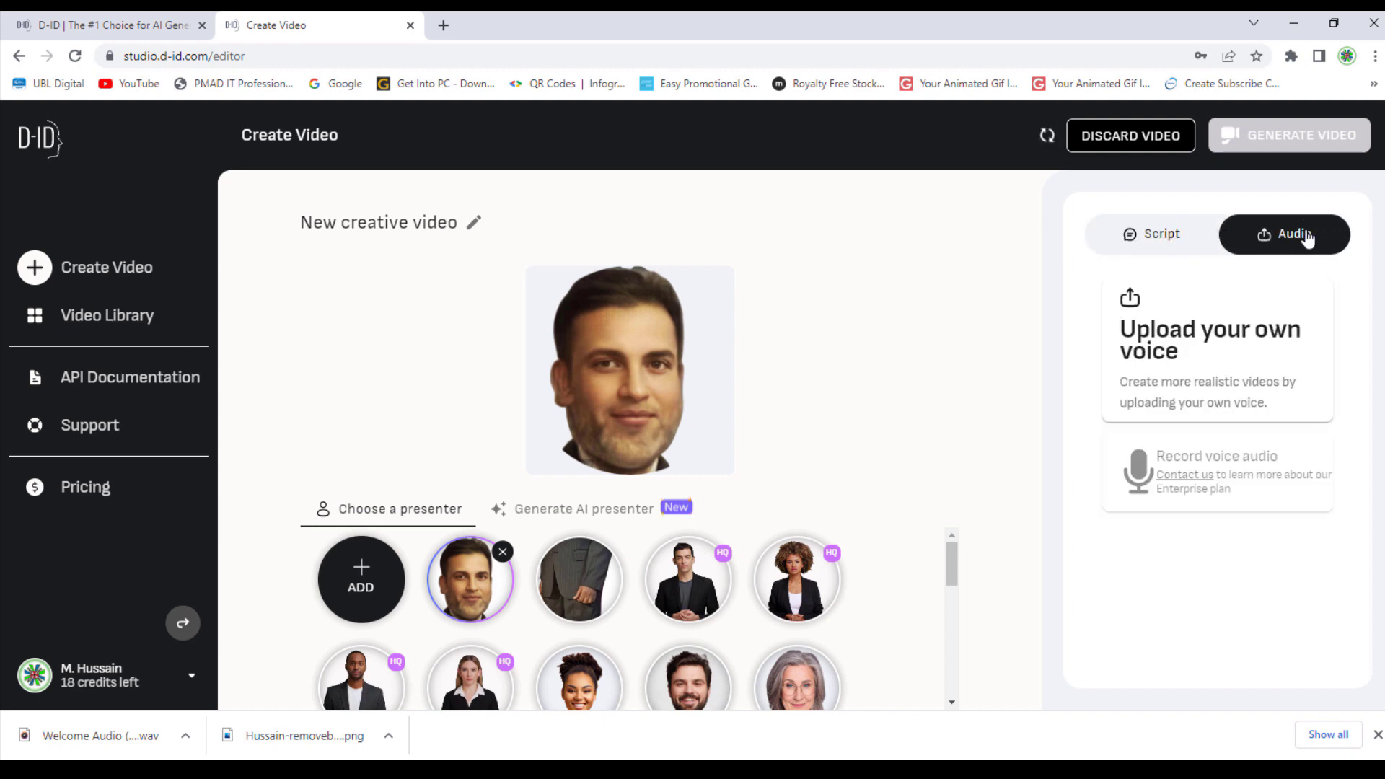
click(1225, 341)
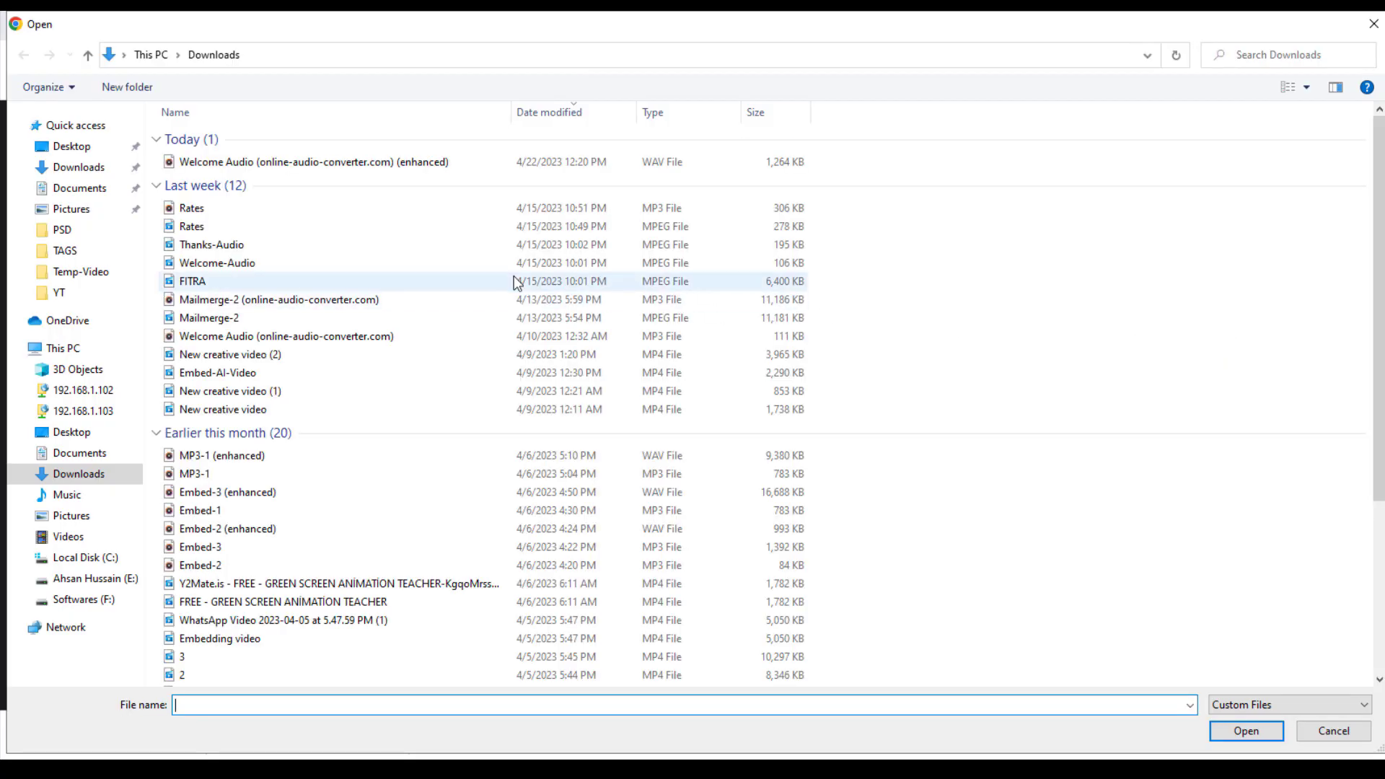
double_click(460, 162)
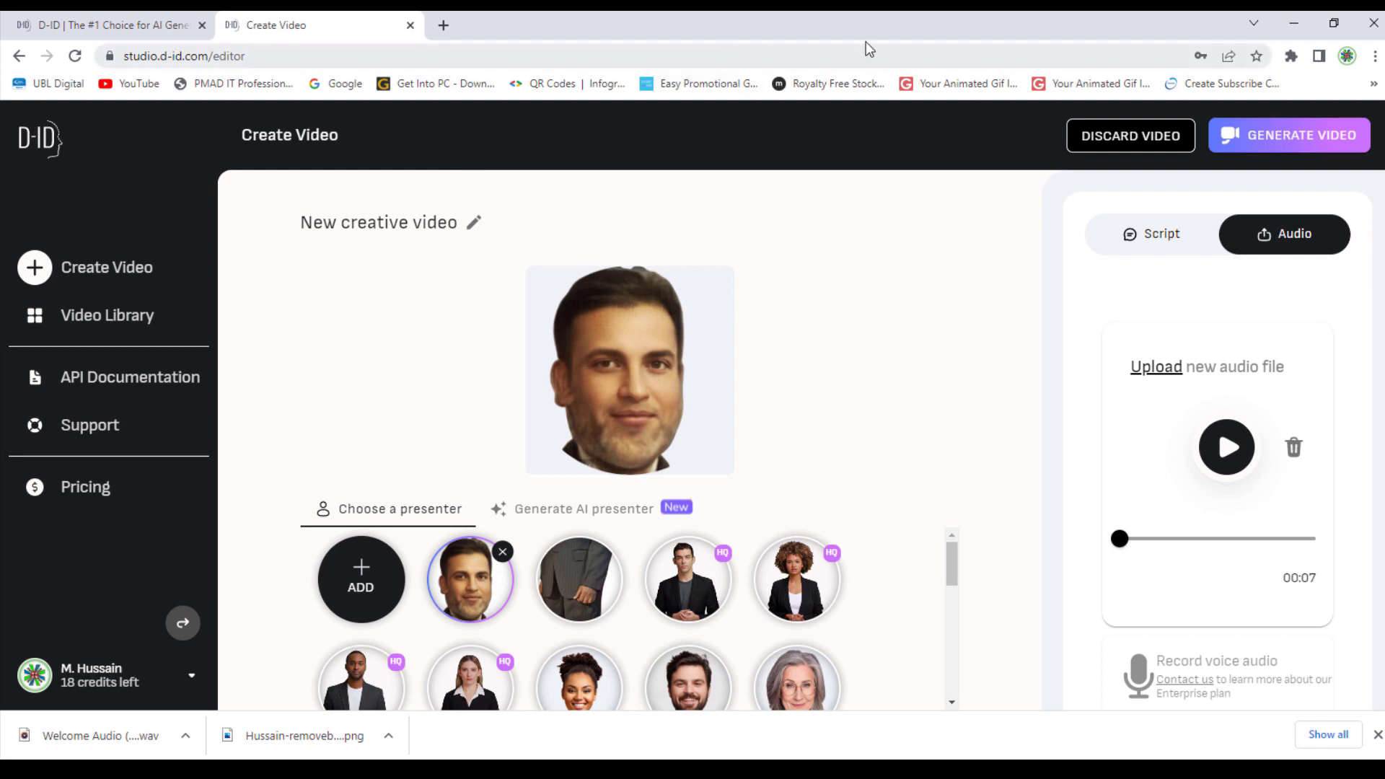
Generate the talking-portrait video for 1 credit and download the 00:06 result as MP4
click(1318, 136)
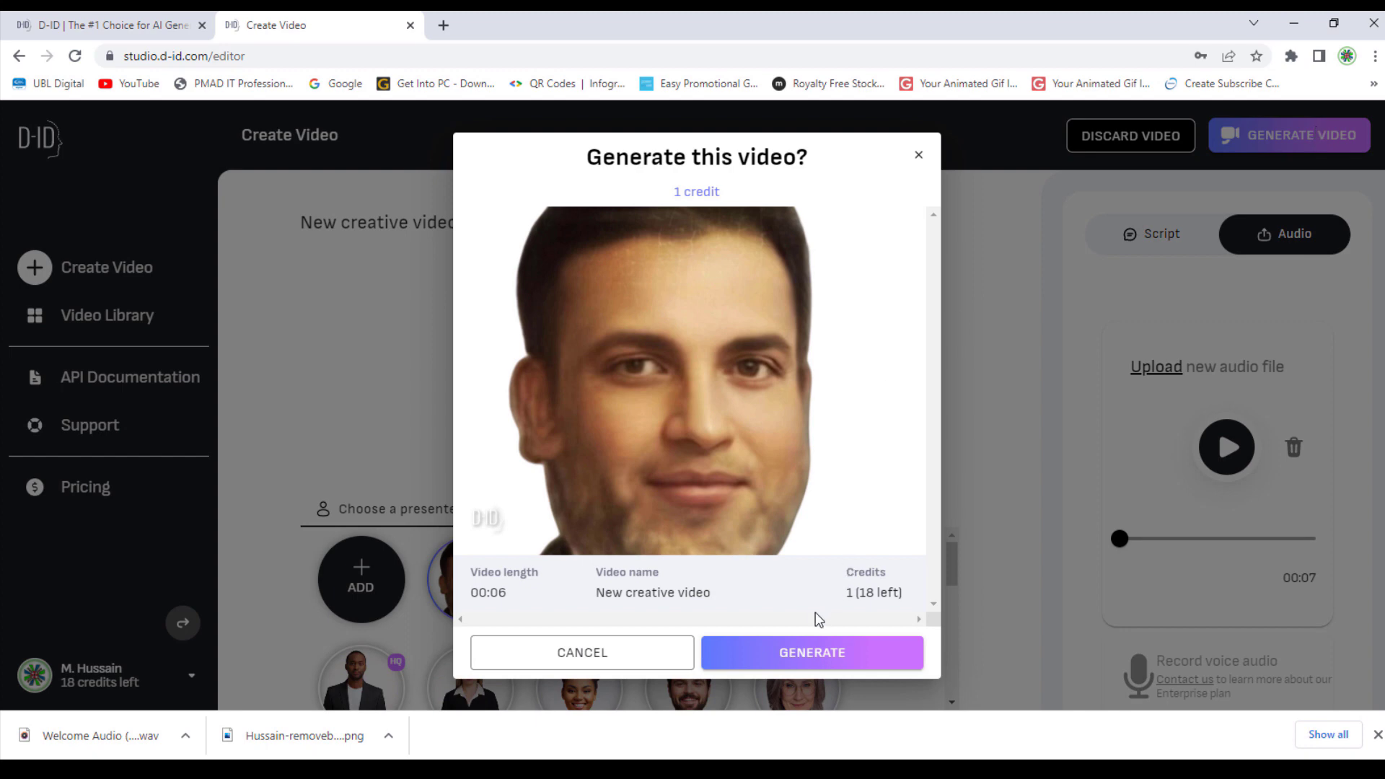
click(808, 652)
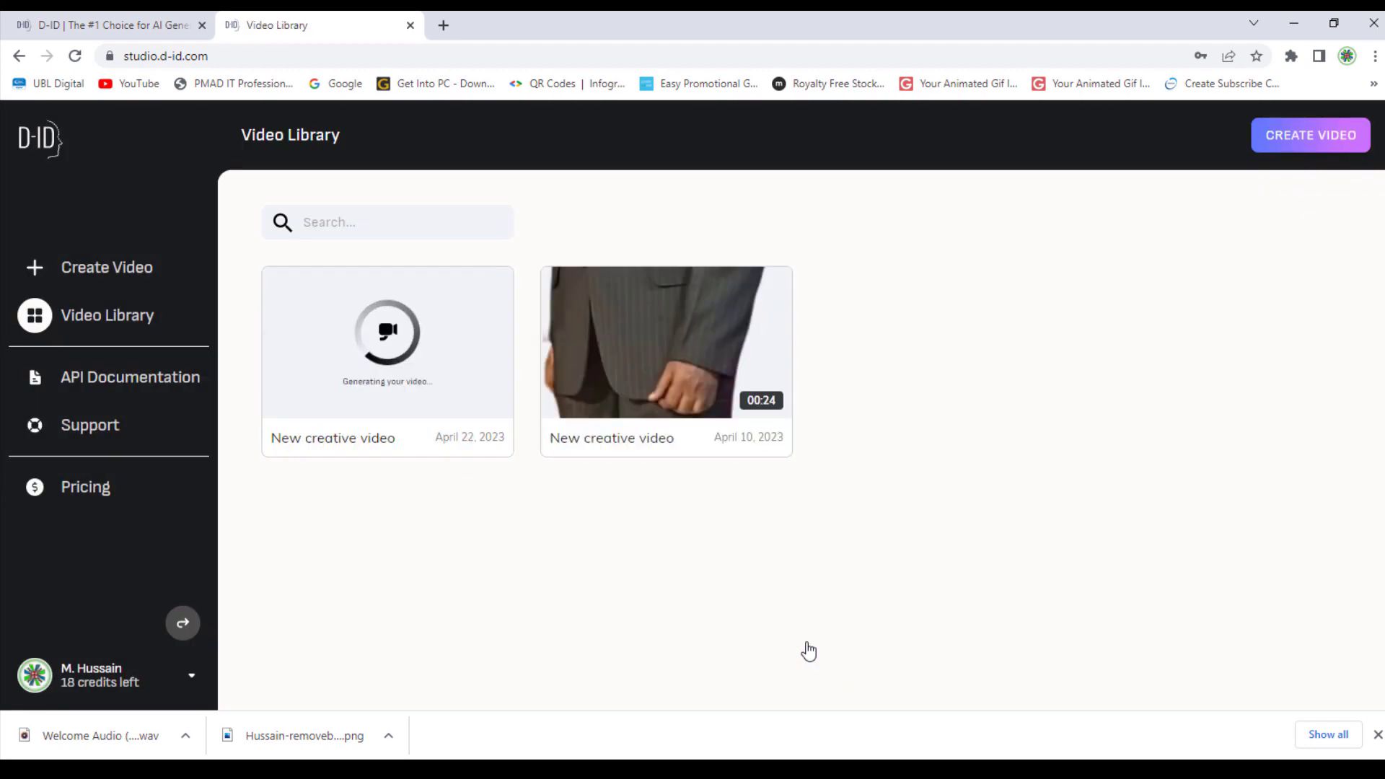
click(384, 352)
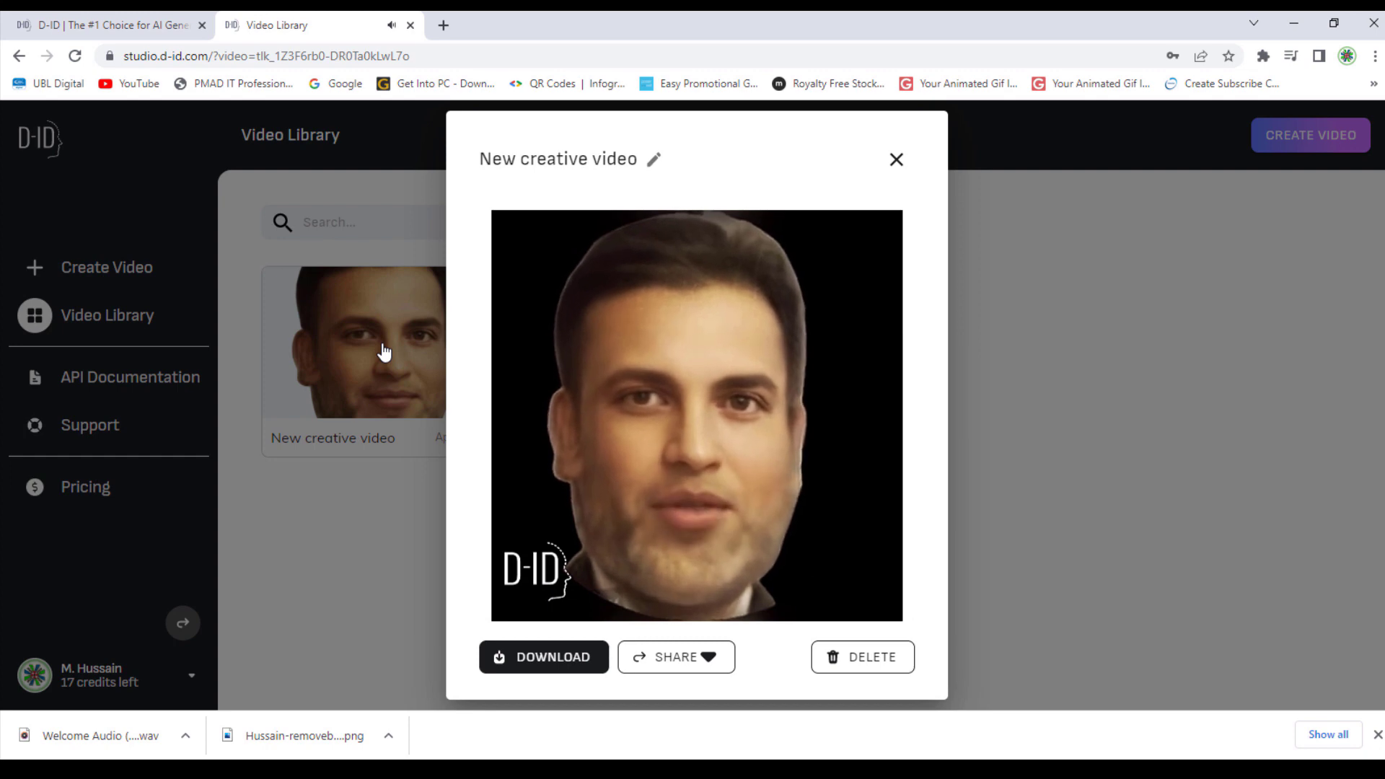
click(556, 658)
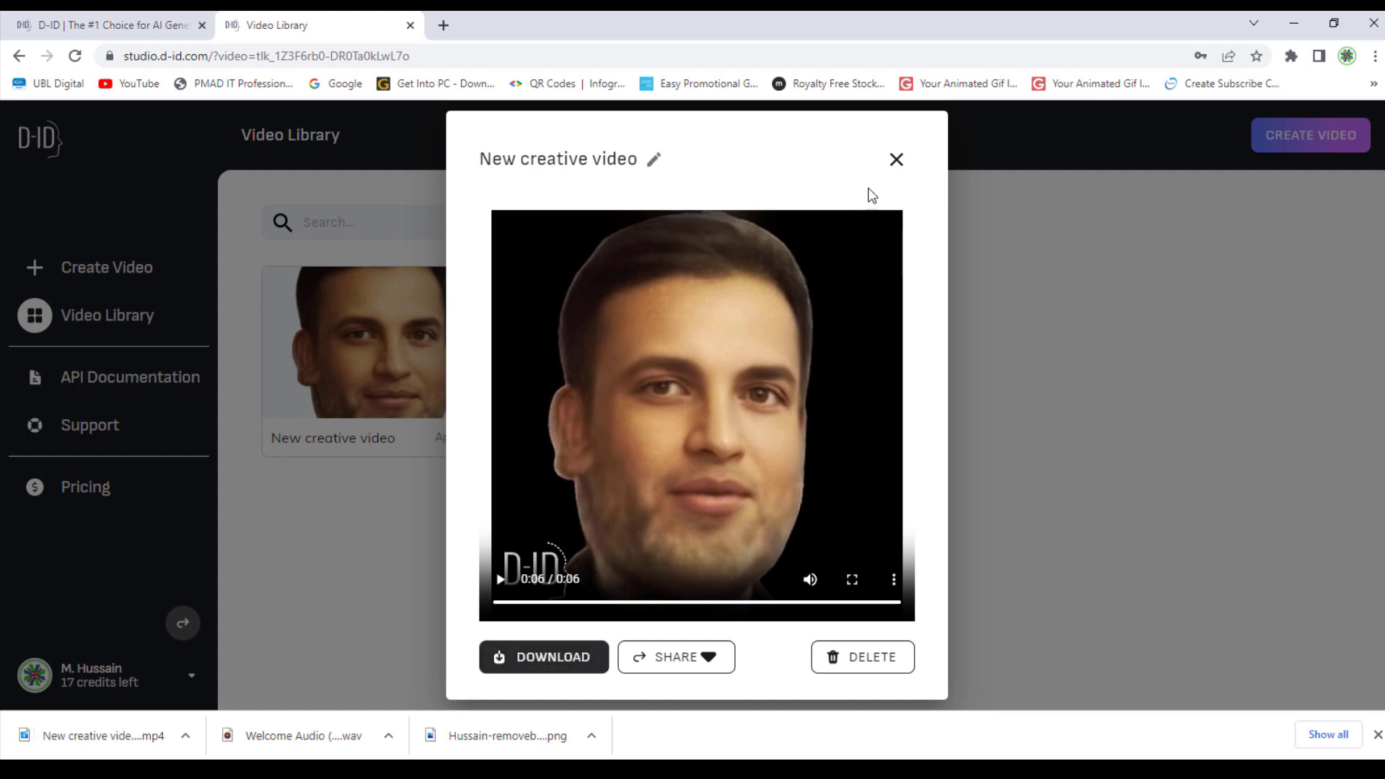
click(895, 162)
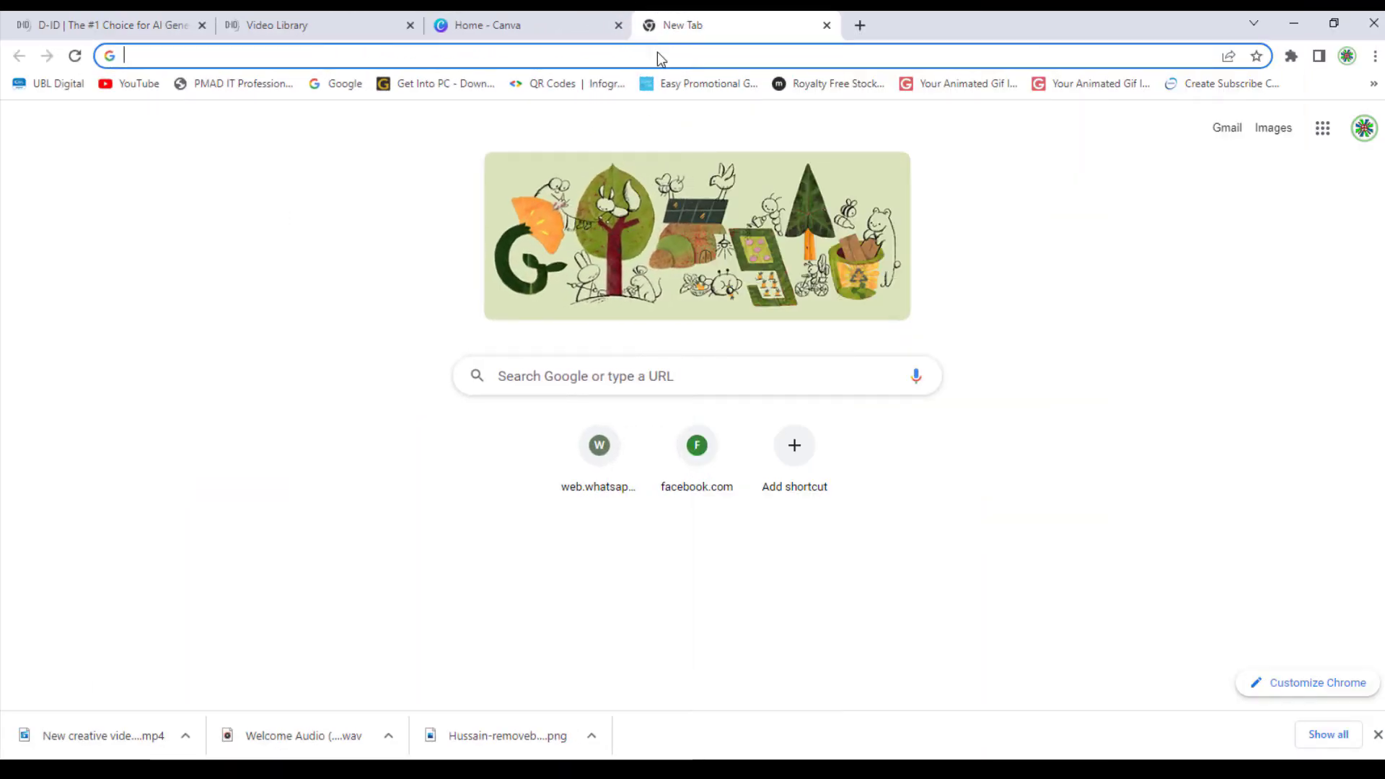
Search Google for 'office background' and preview the bright open-plan office photo
click(669, 369)
text(o)
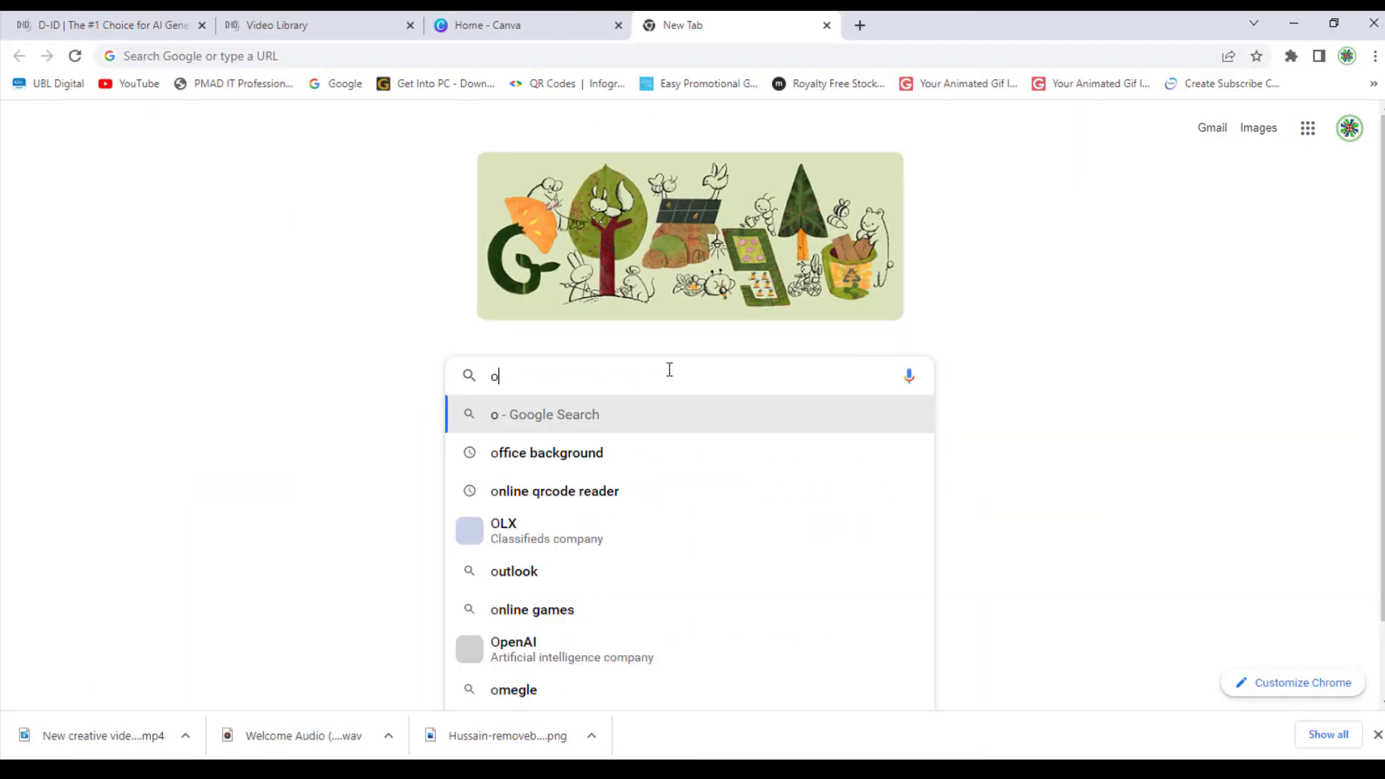
text(ffice back)
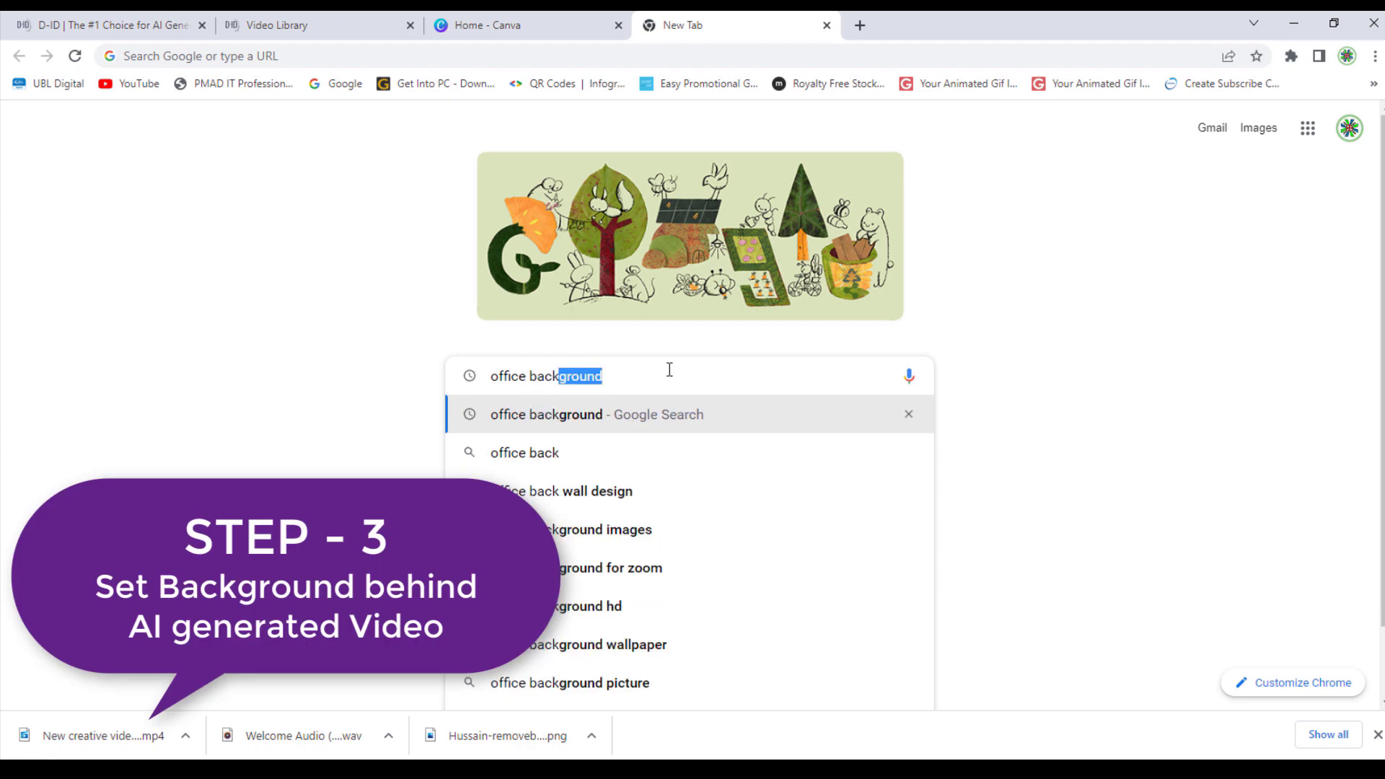
key(Return)
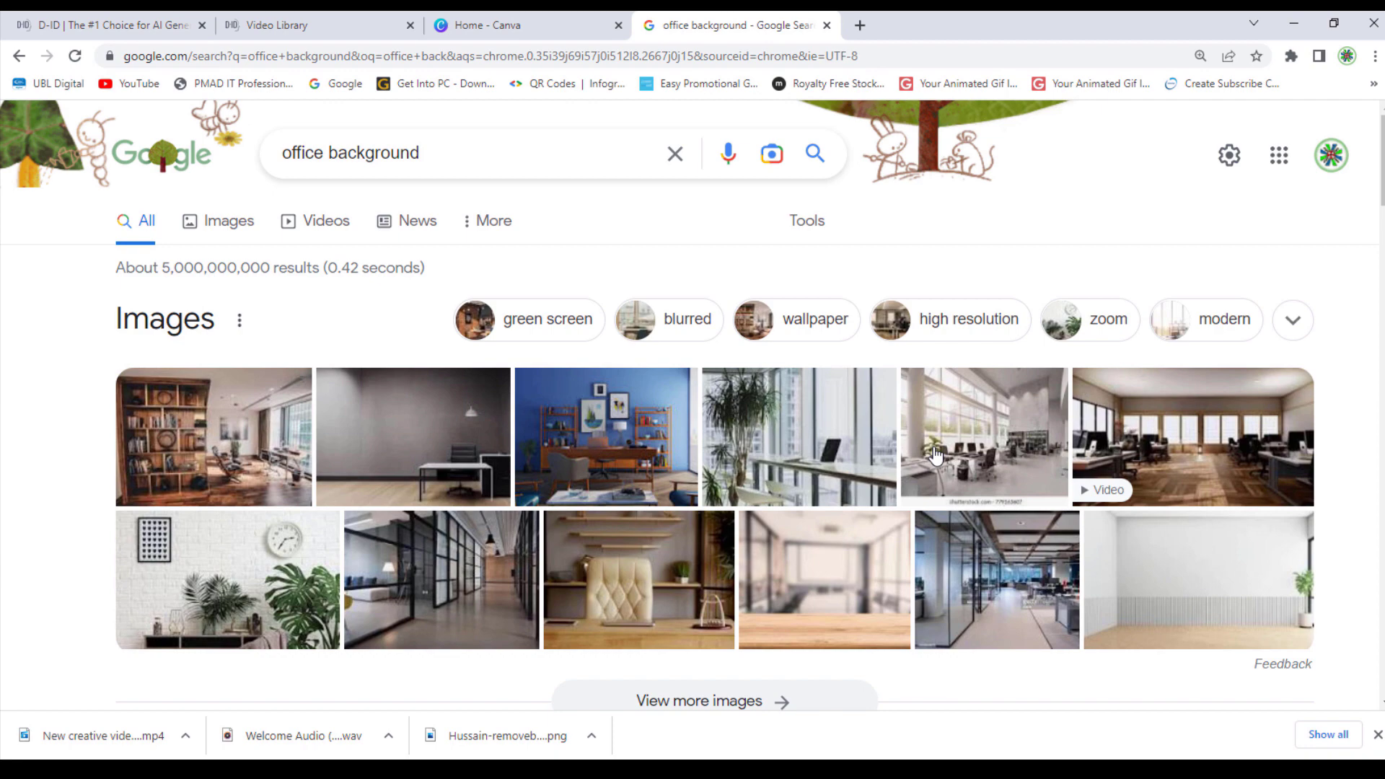
click(965, 449)
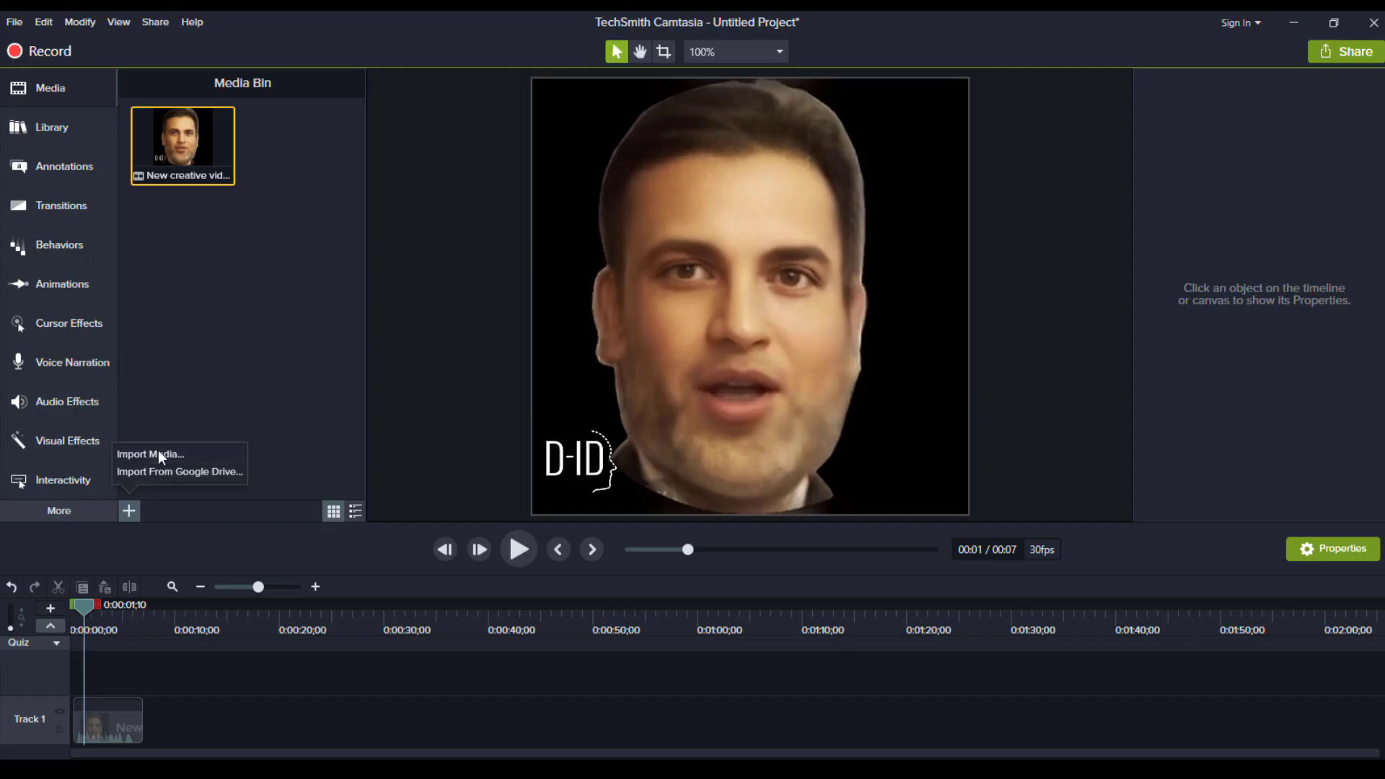
click(158, 450)
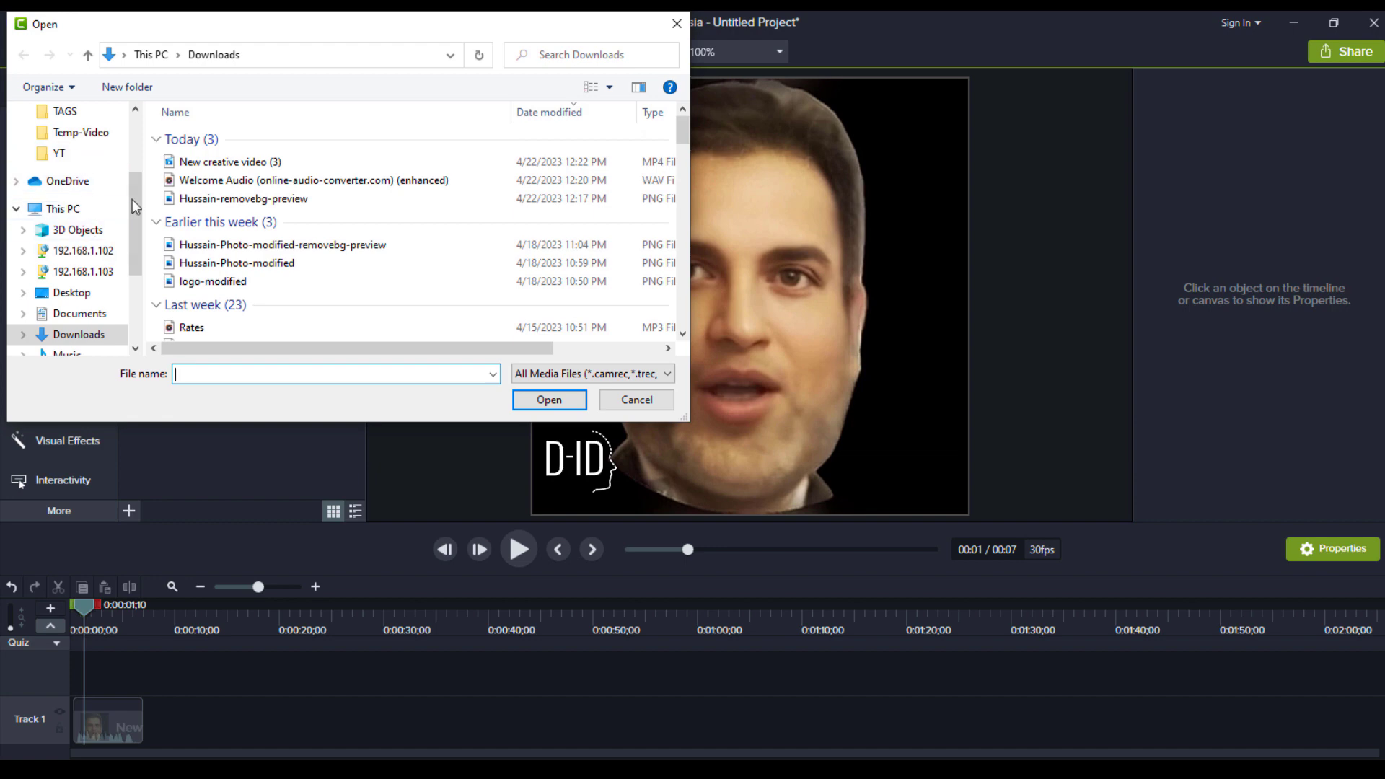
Import the office background image from the Desktop and add it to the timeline
click(105, 286)
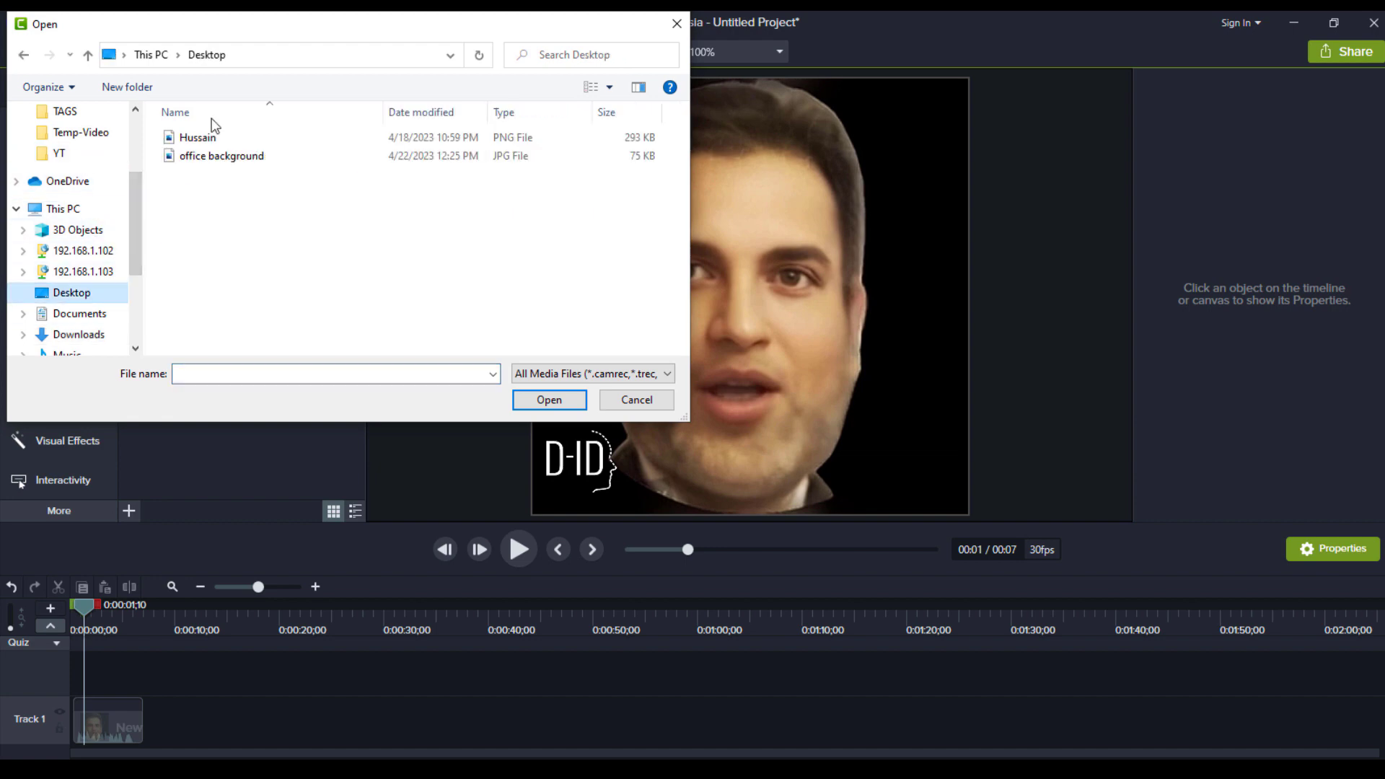
double_click(232, 160)
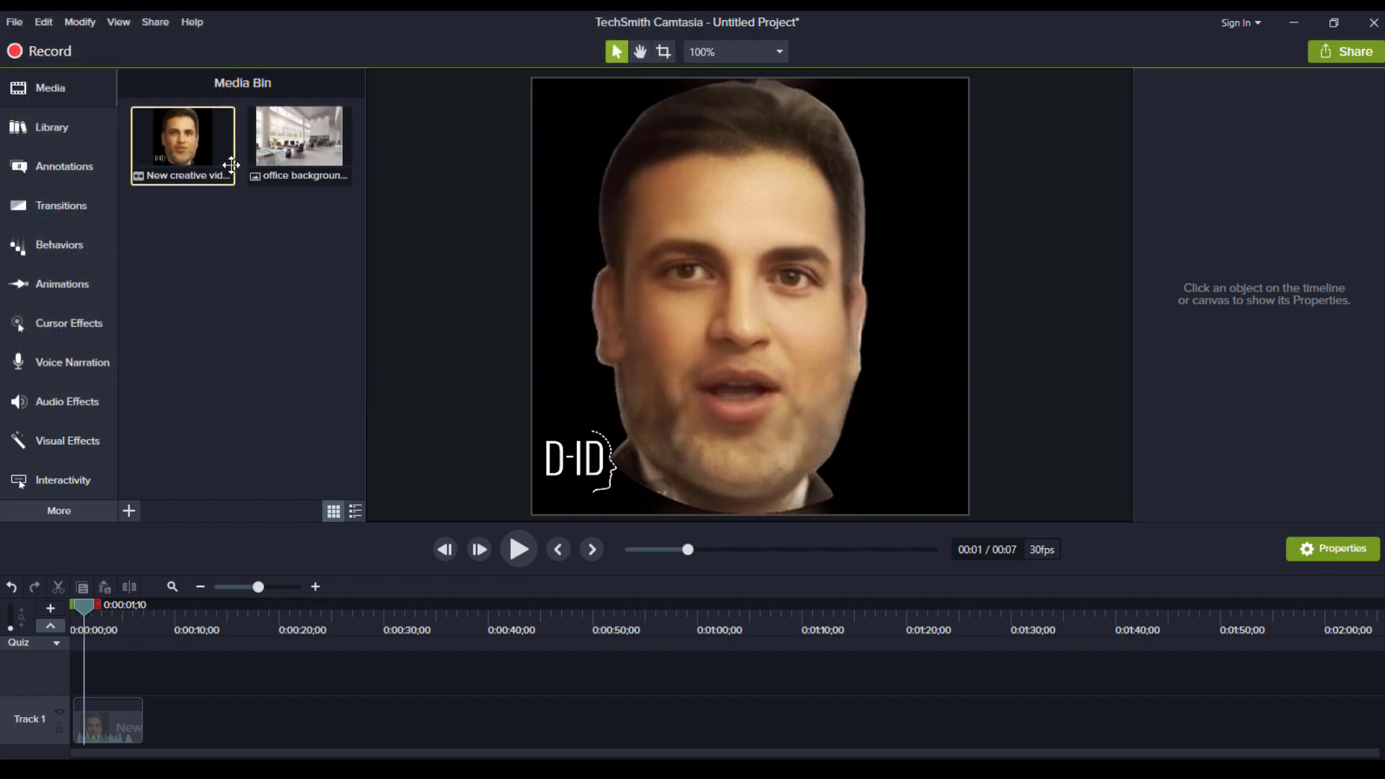
drag(290, 138, 137, 681)
Put the background on Track 1 and the D-ID clip on Track 2, both at the start
click(716, 484)
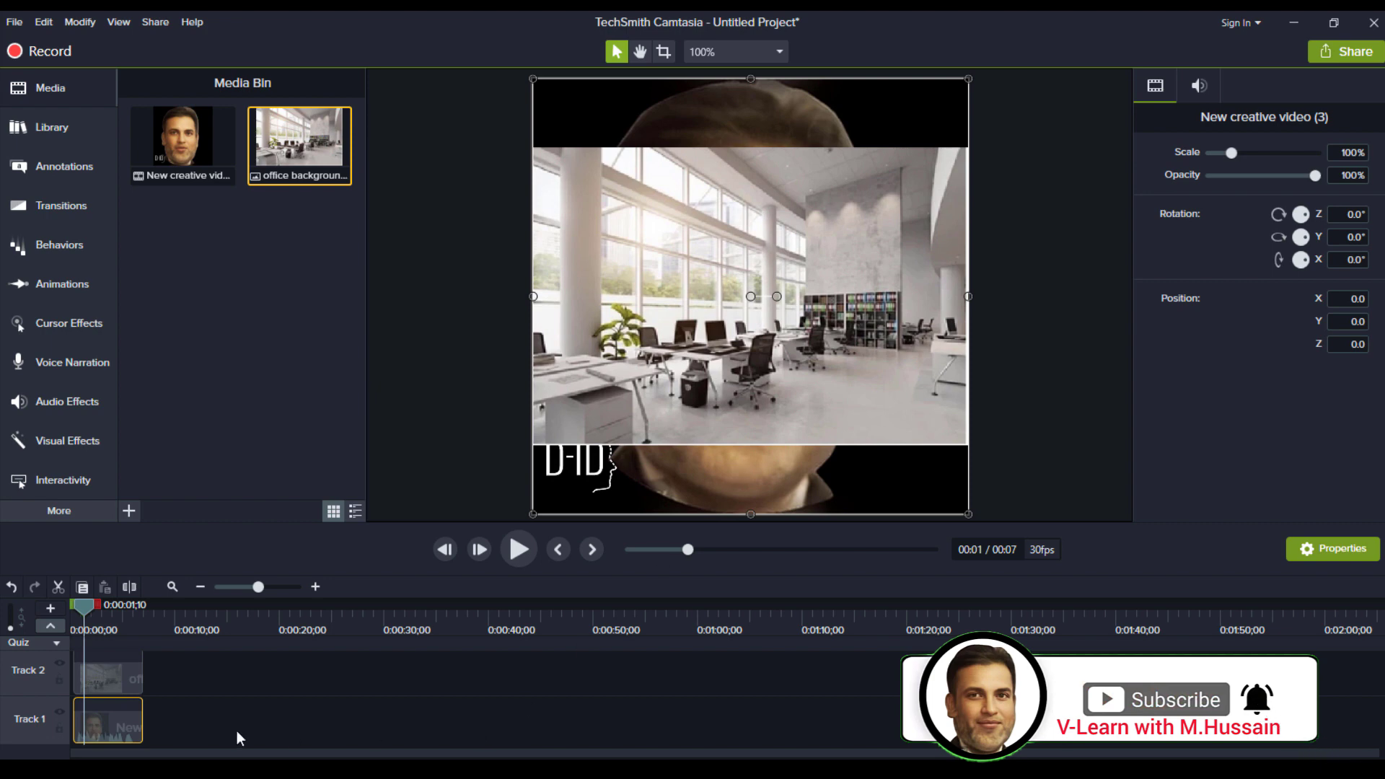
drag(120, 724, 239, 678)
click(114, 678)
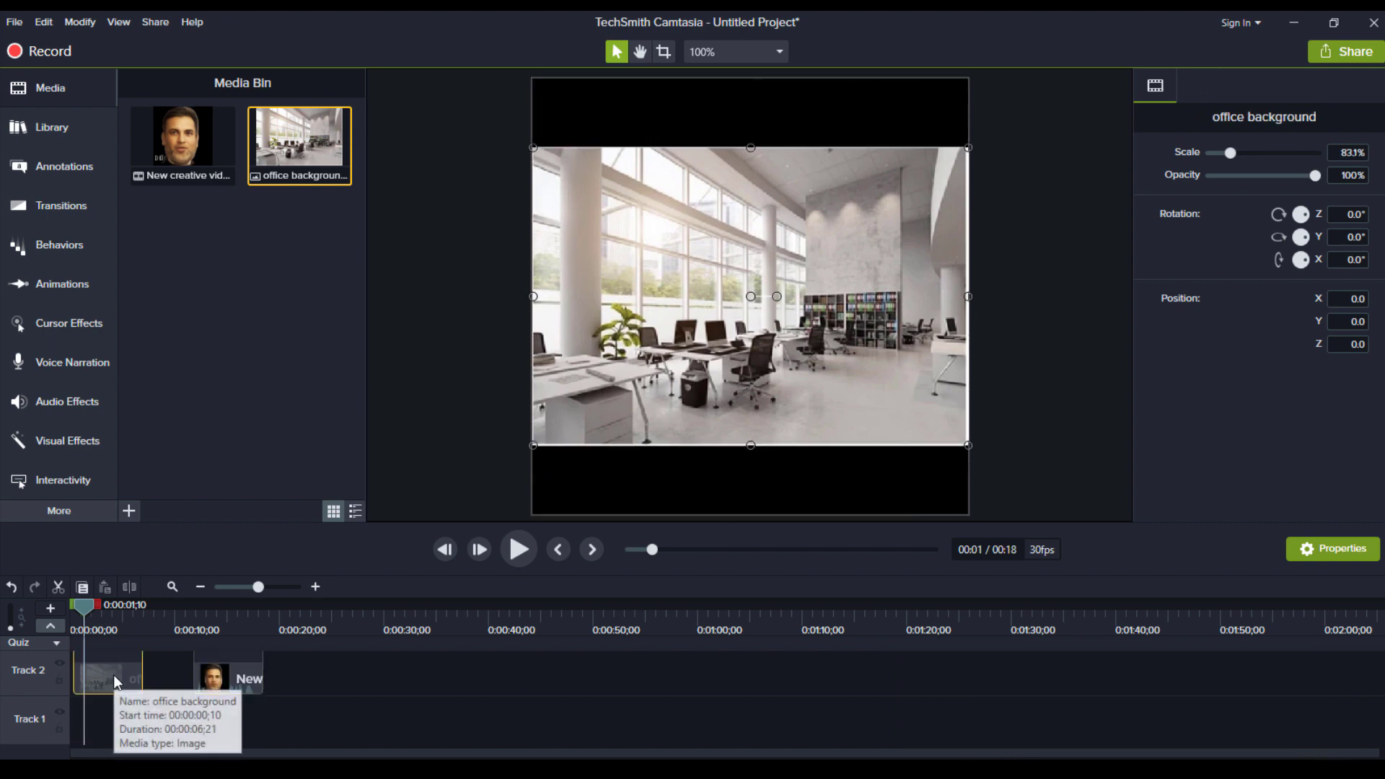
double_click(114, 677)
drag(96, 687, 96, 718)
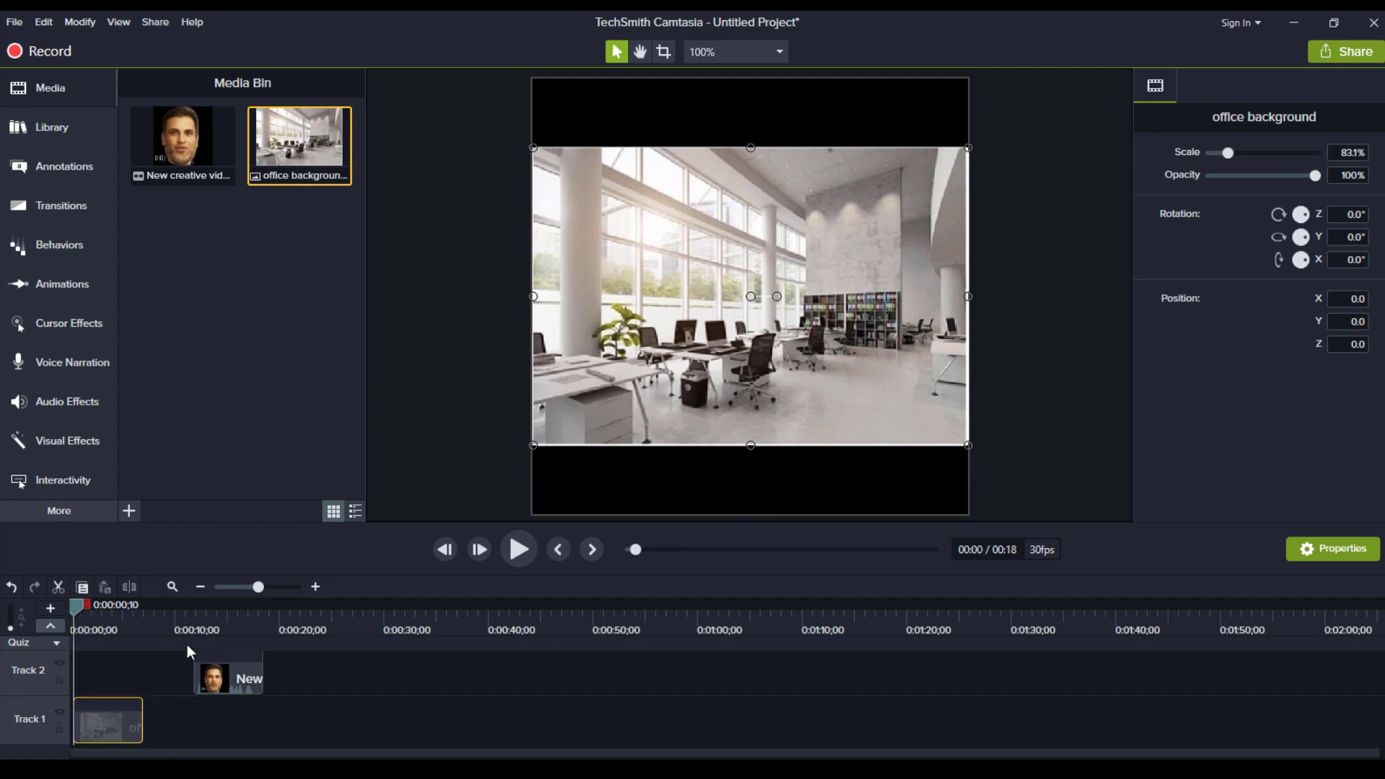
click(222, 694)
drag(225, 683, 75, 704)
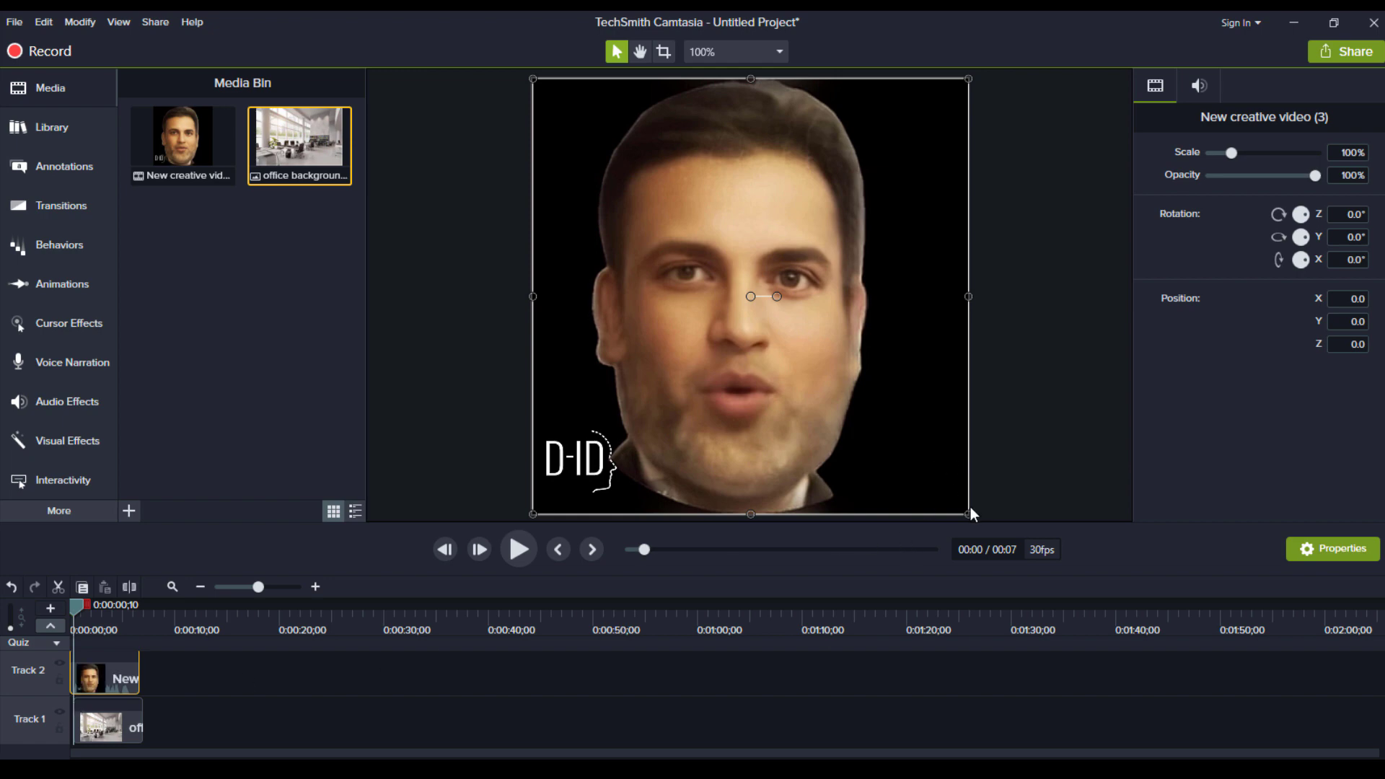
Shrink the avatar video and move it centre-right over the office background
drag(968, 515, 749, 332)
drag(622, 222, 723, 323)
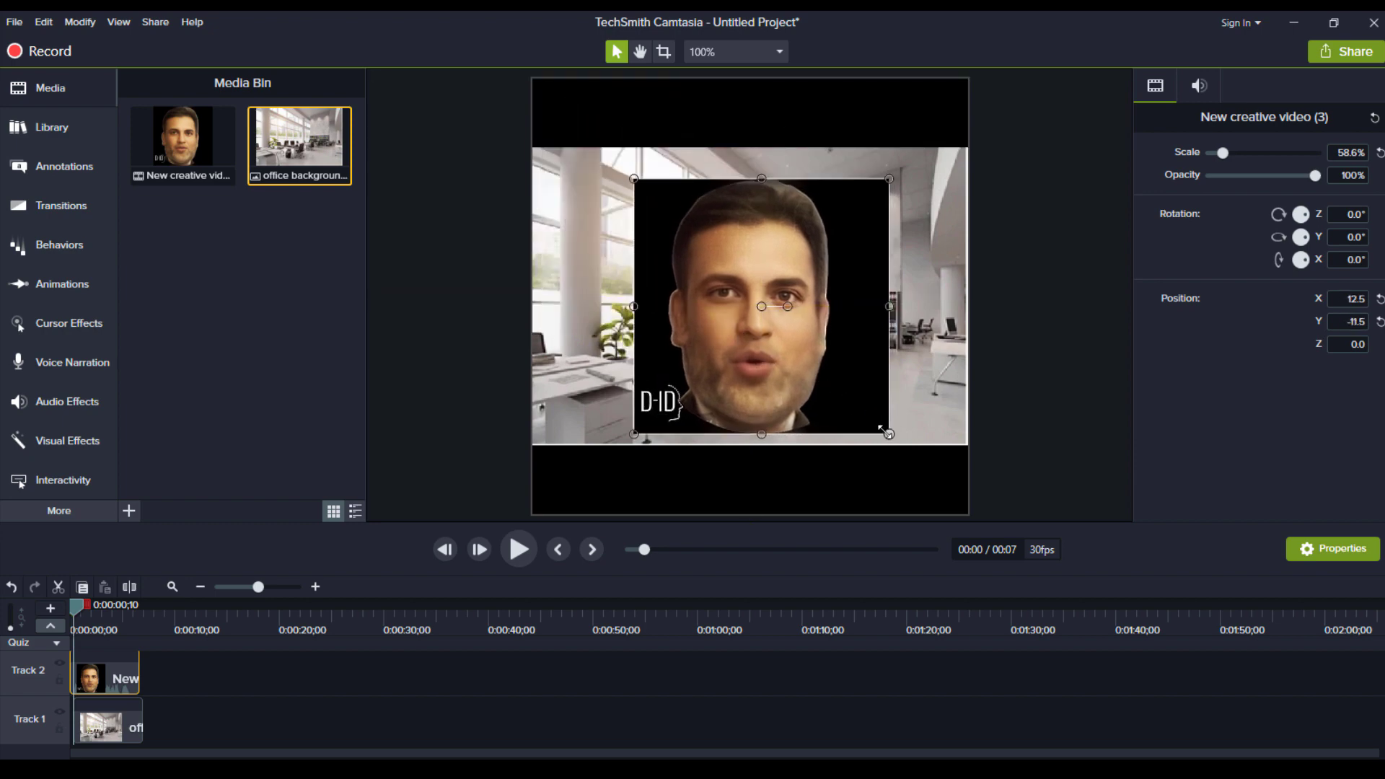
drag(882, 430, 793, 383)
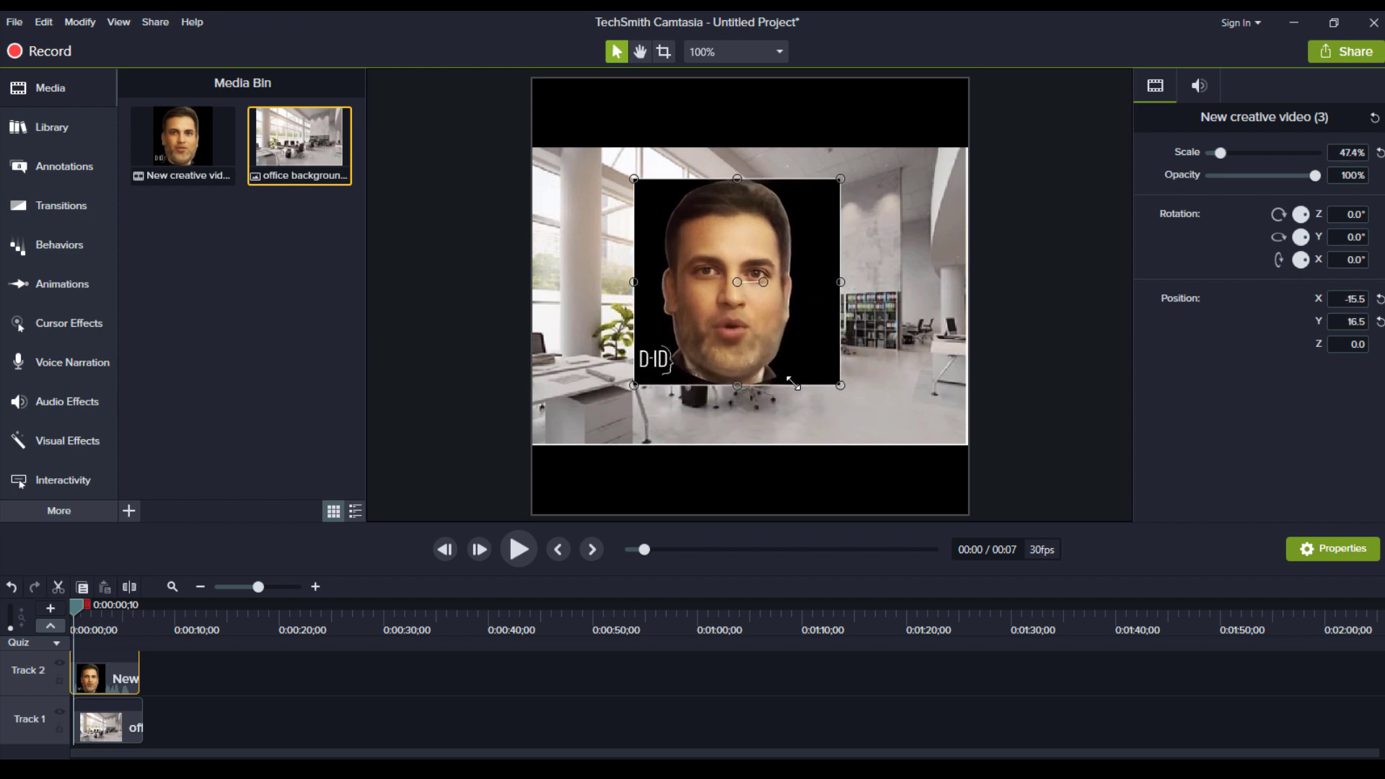
Add Remove a Color to the avatar, sample its black backdrop, and set tolerance to 3%
right_click(811, 344)
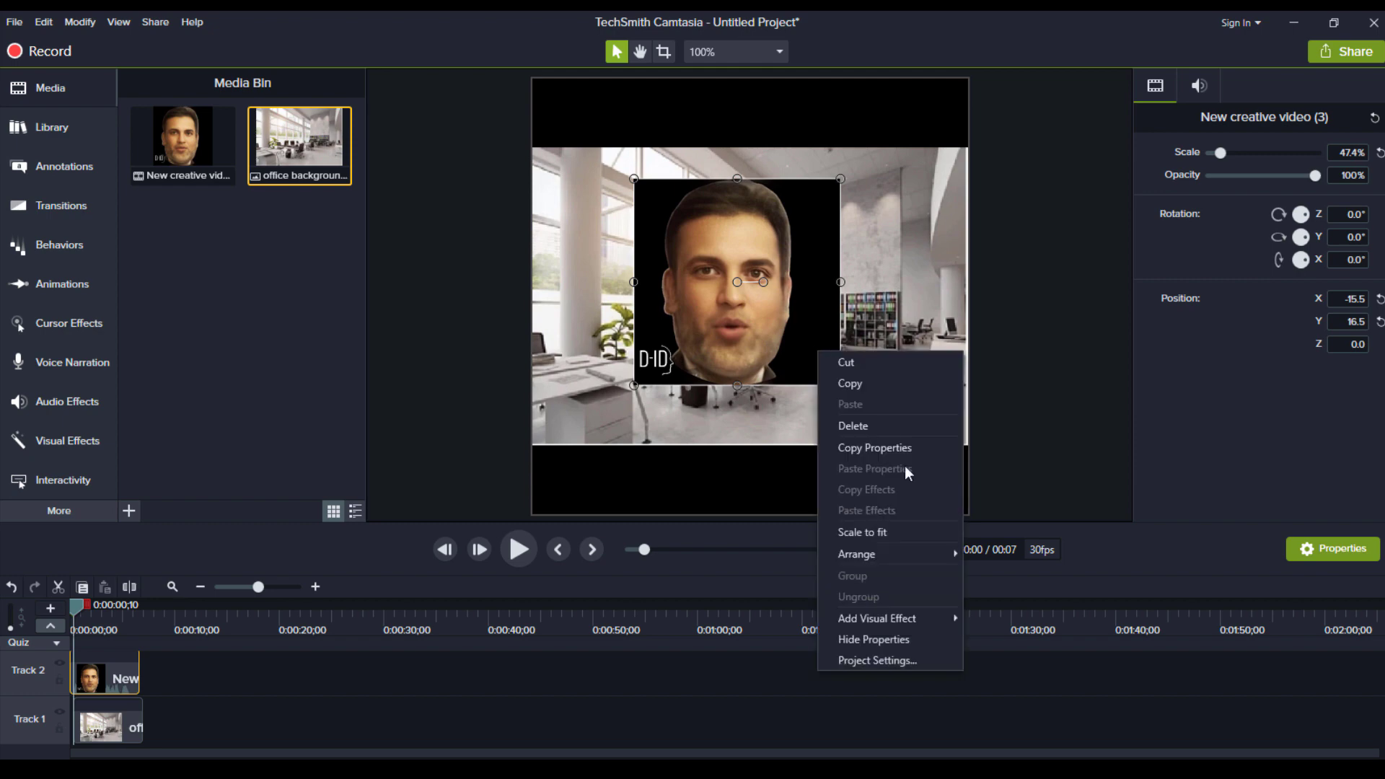
mouse_move(912, 621)
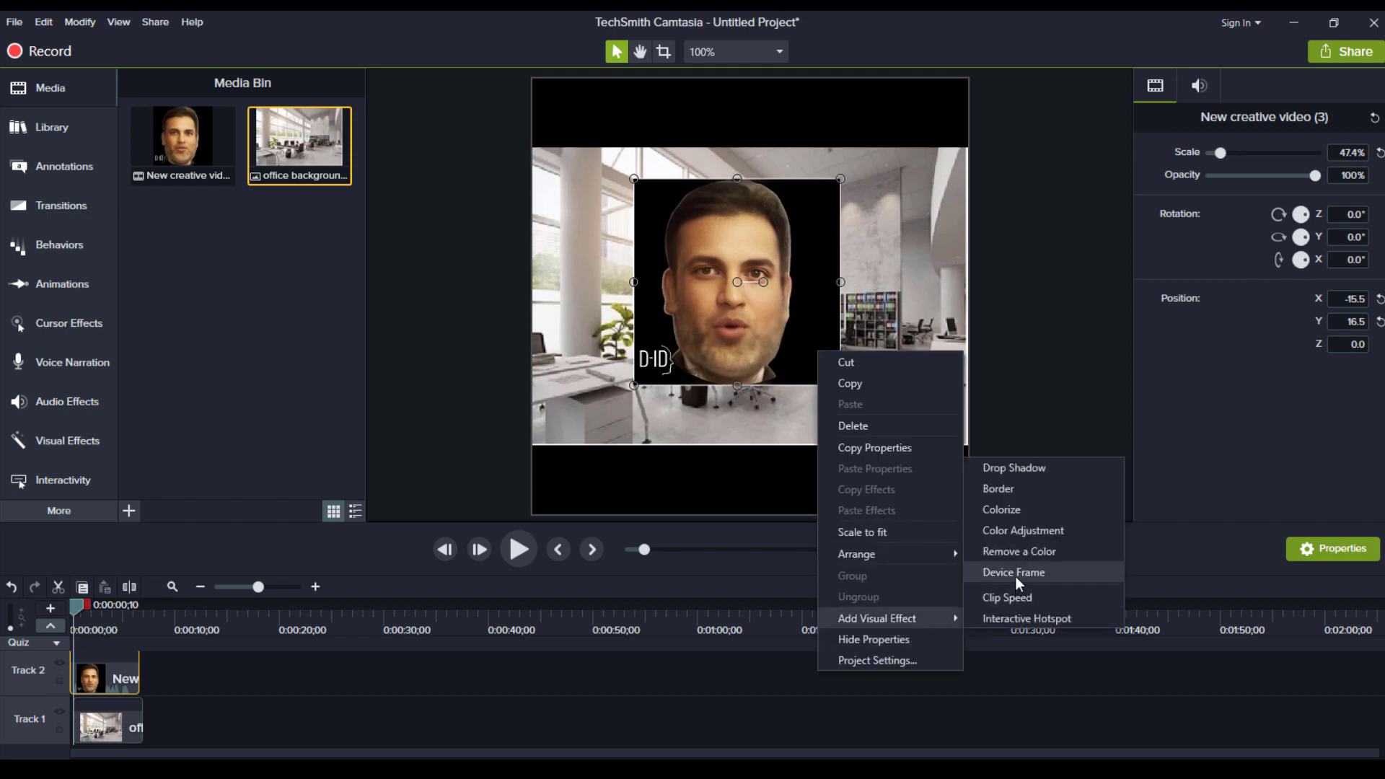
click(1022, 552)
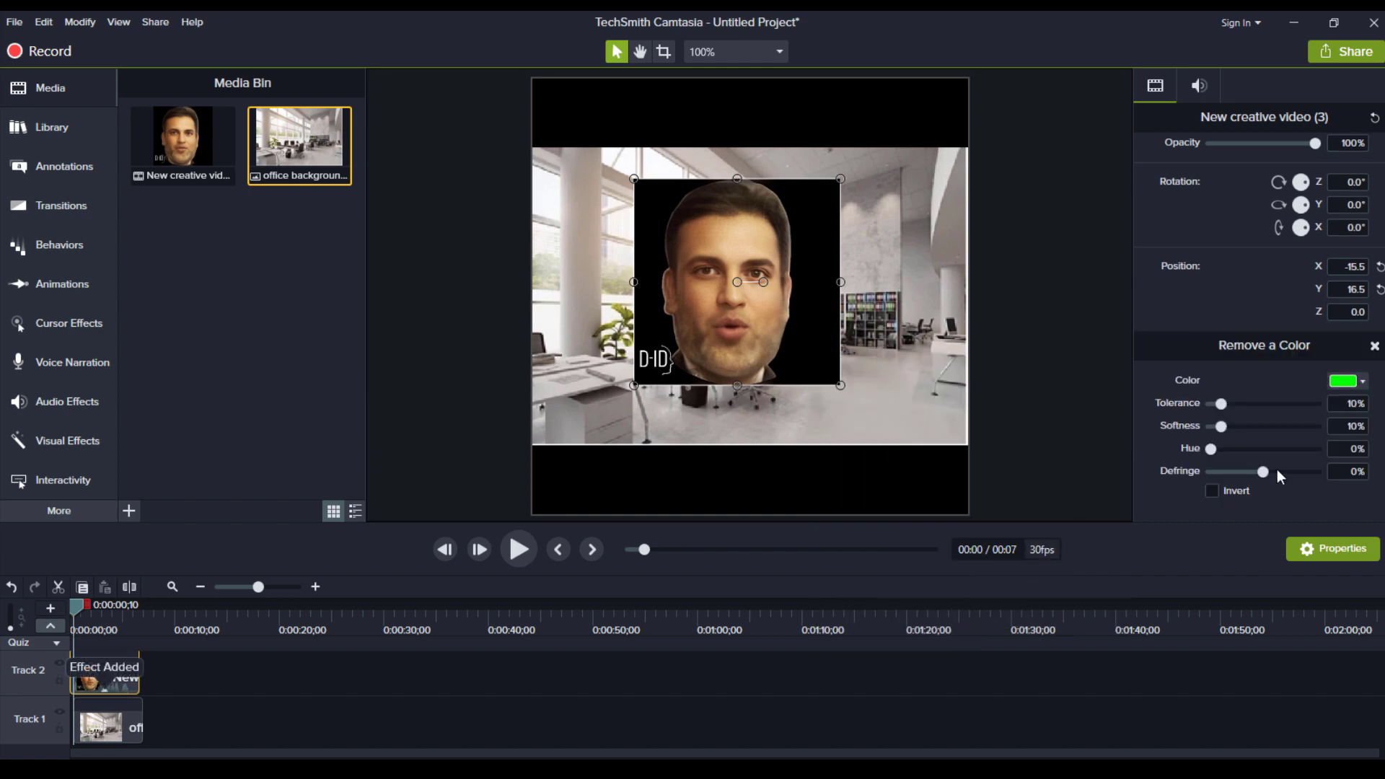
click(1364, 382)
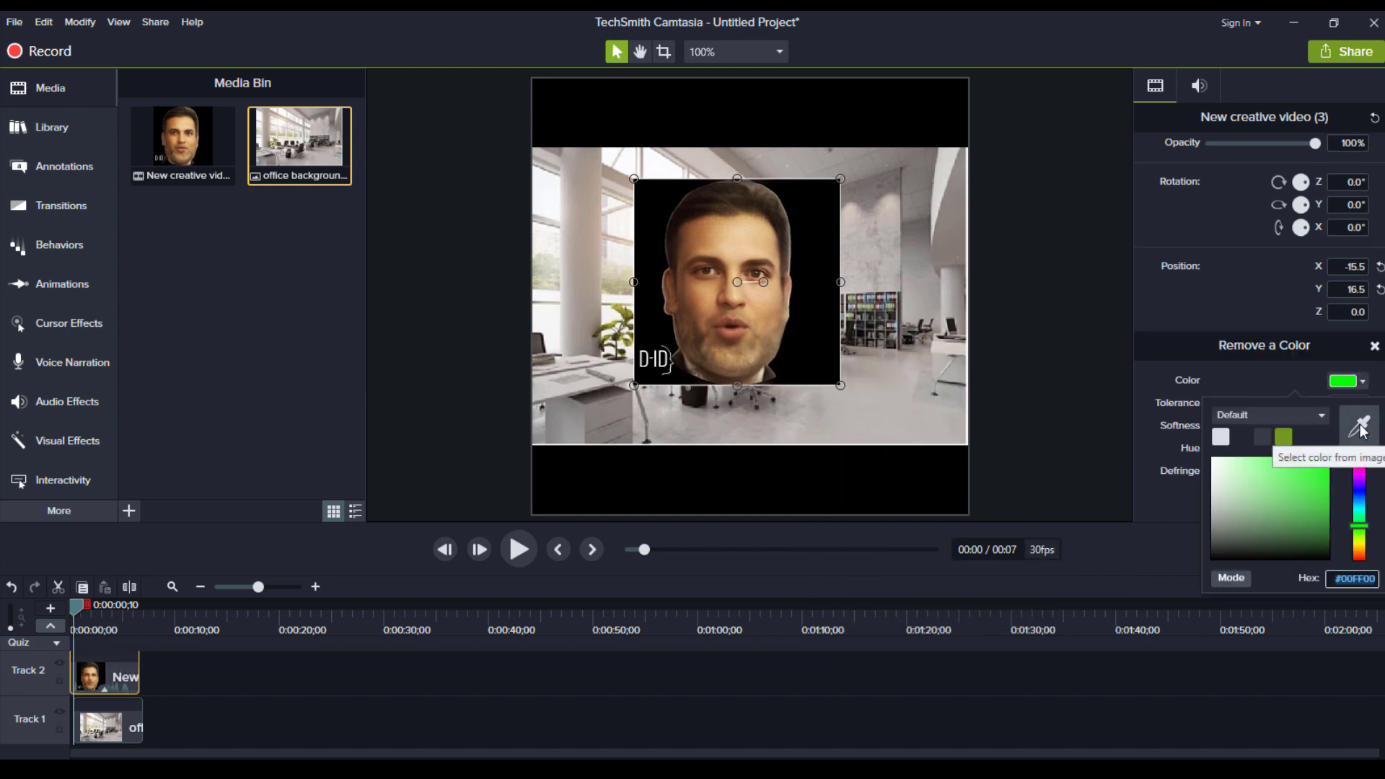
click(1360, 430)
click(817, 325)
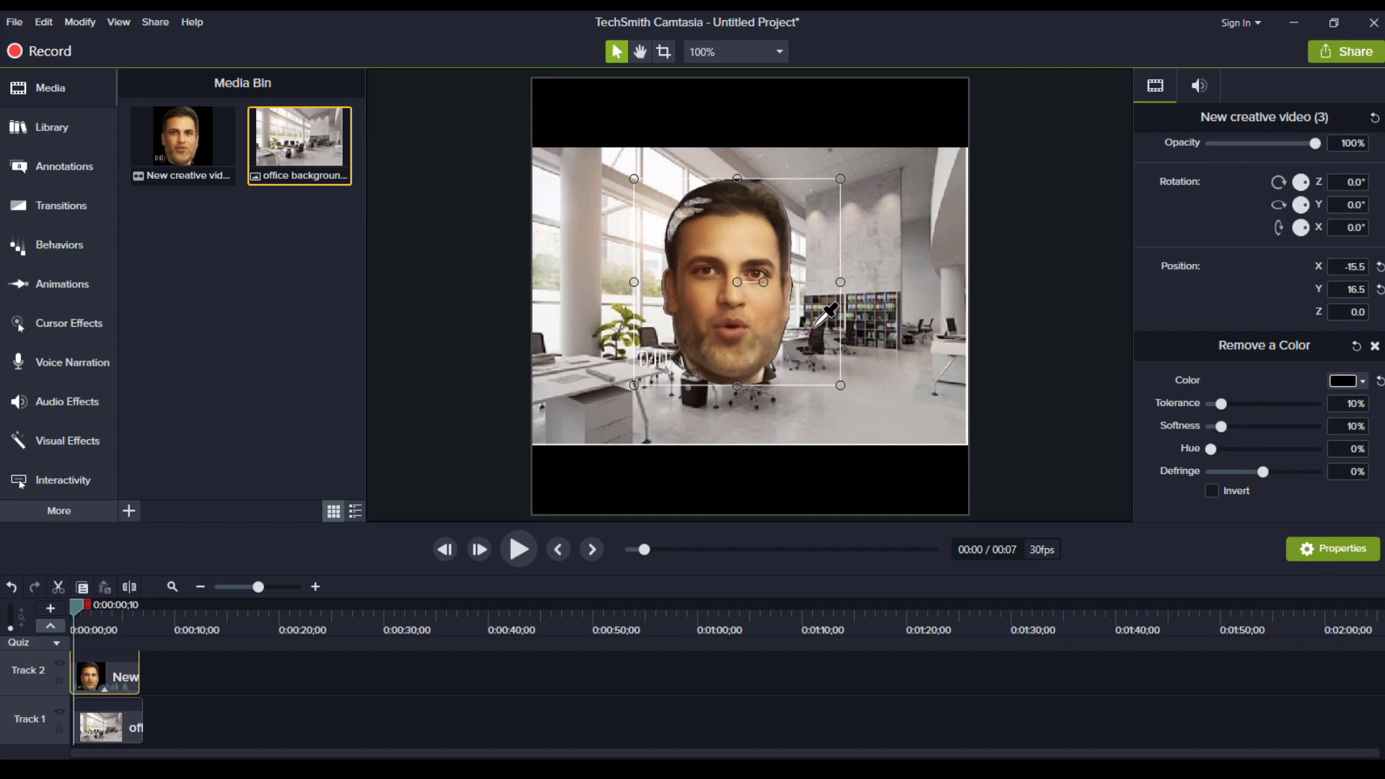
scroll(1219, 440, up, 1)
drag(1219, 440, 1214, 439)
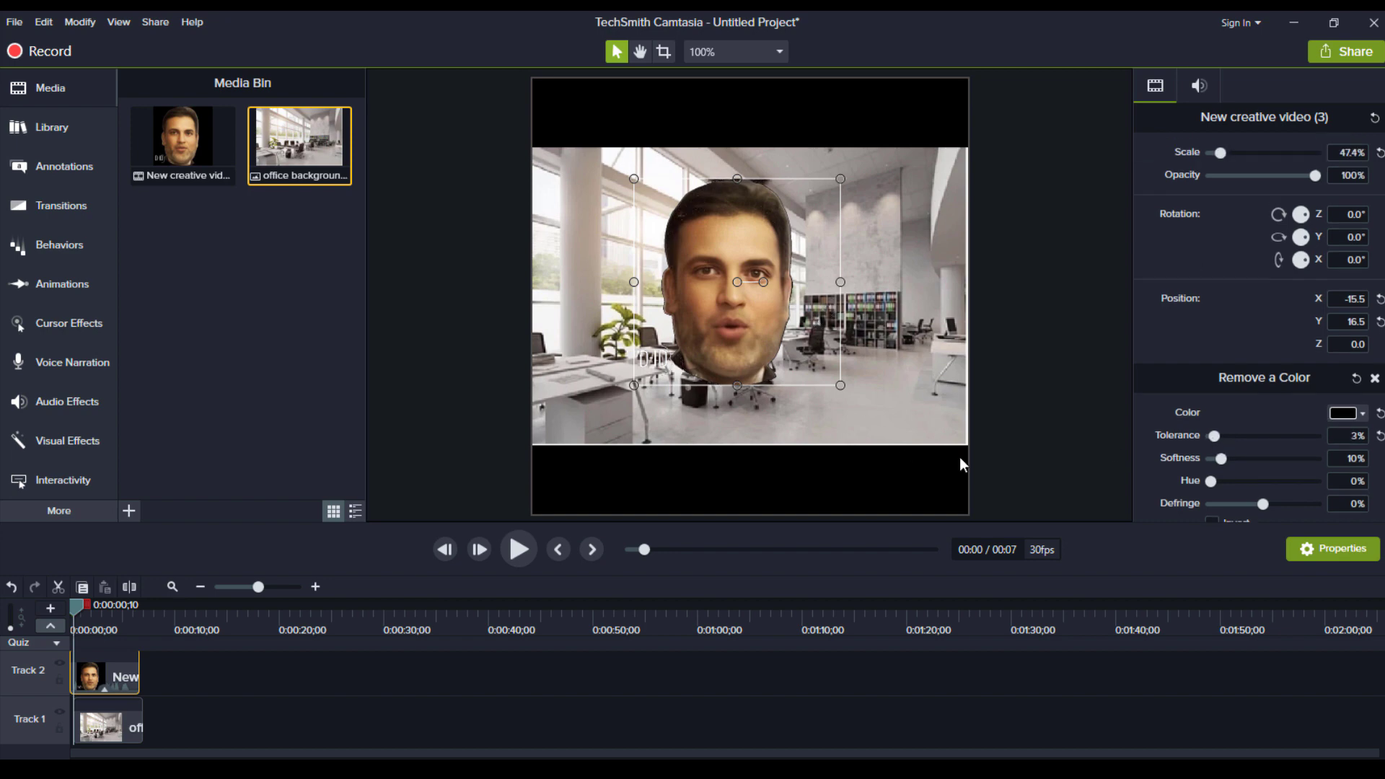
Shrink the avatar to 39%, shift it left to X -32.5, Y 16, and preview playback
click(842, 392)
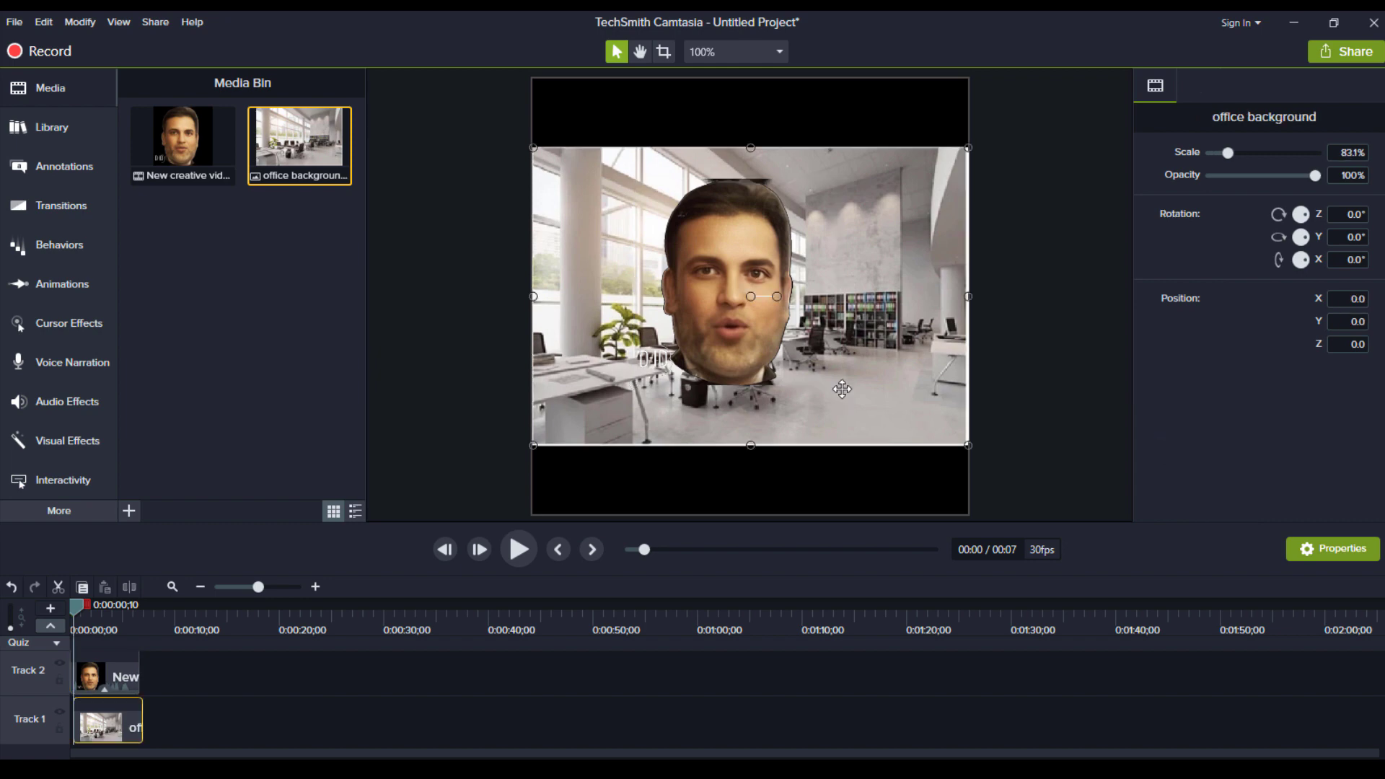
drag(762, 352, 748, 352)
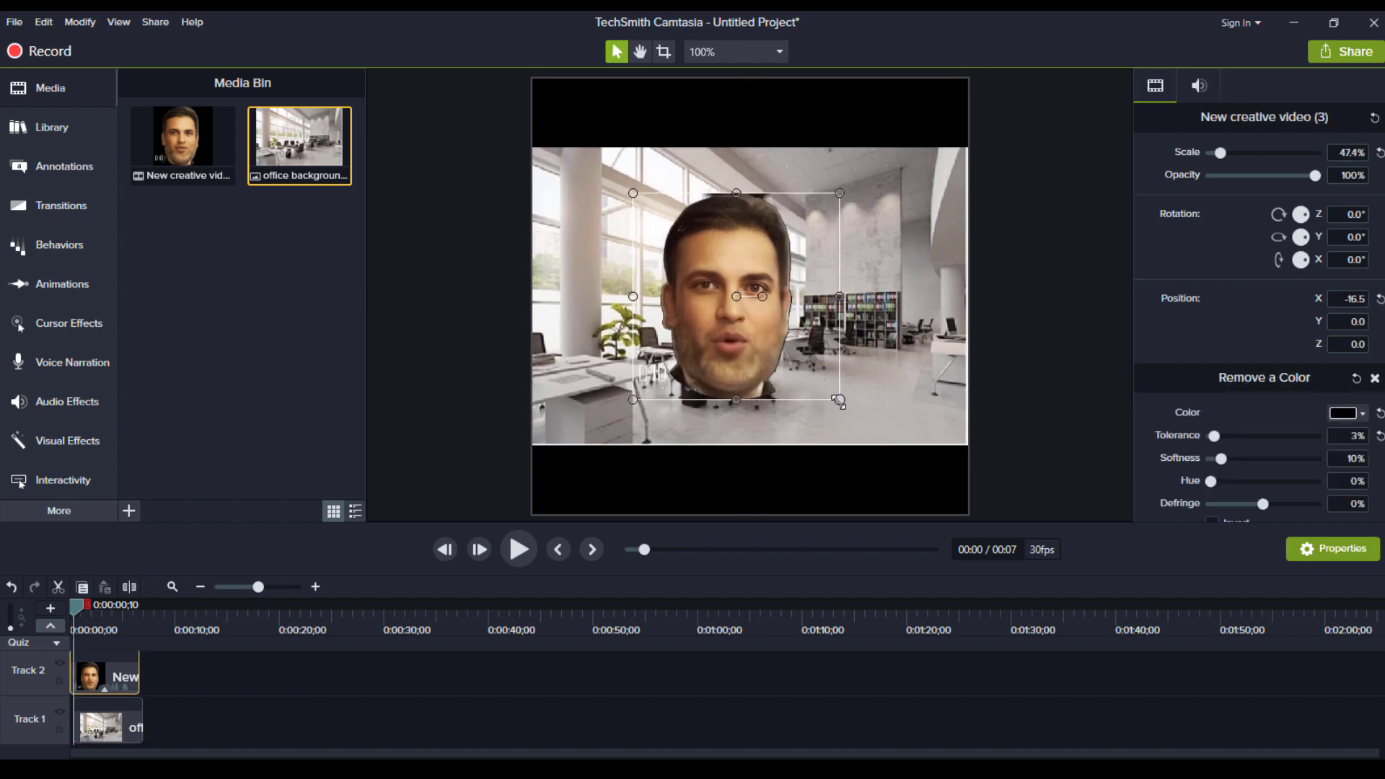
drag(839, 401, 802, 365)
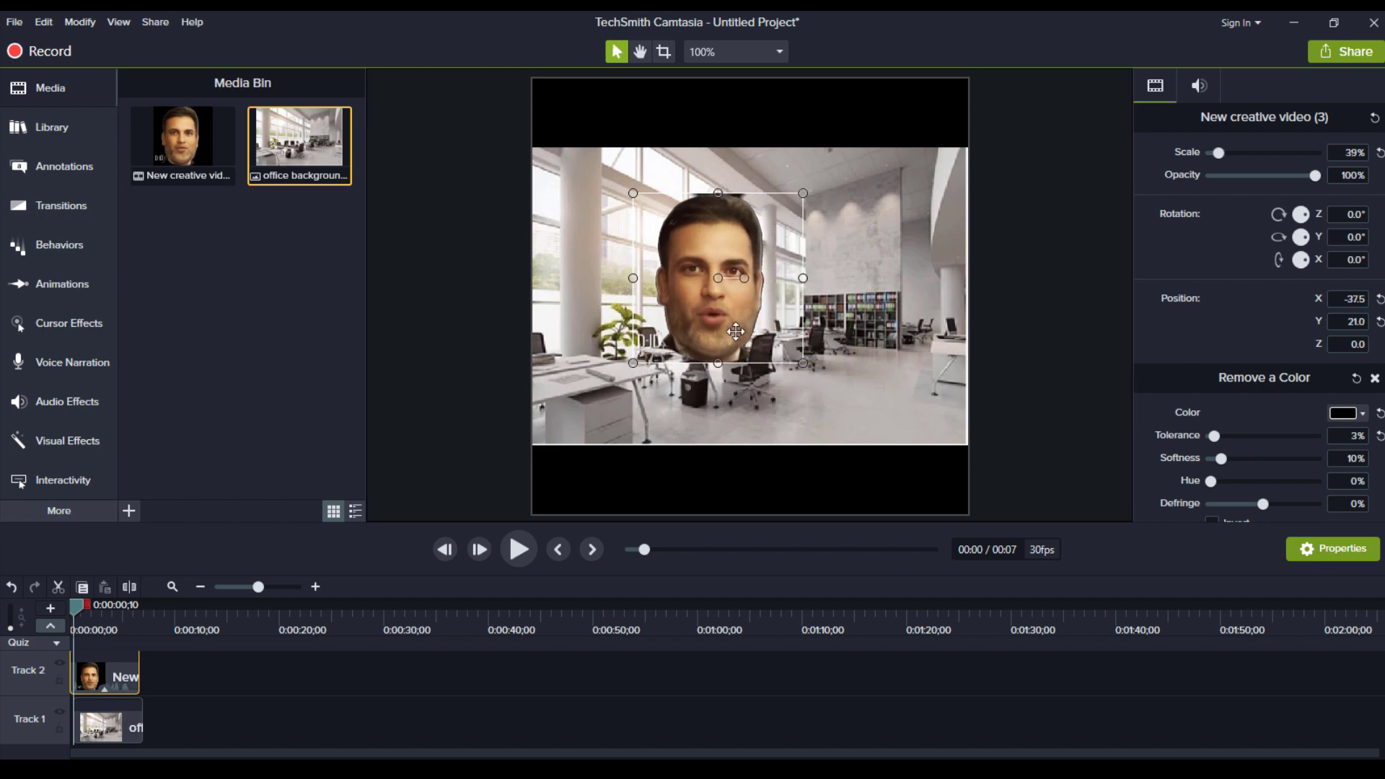
mouse_move(736, 332)
mouse_down()
mouse_move(738, 346)
mouse_move(740, 336)
mouse_up()
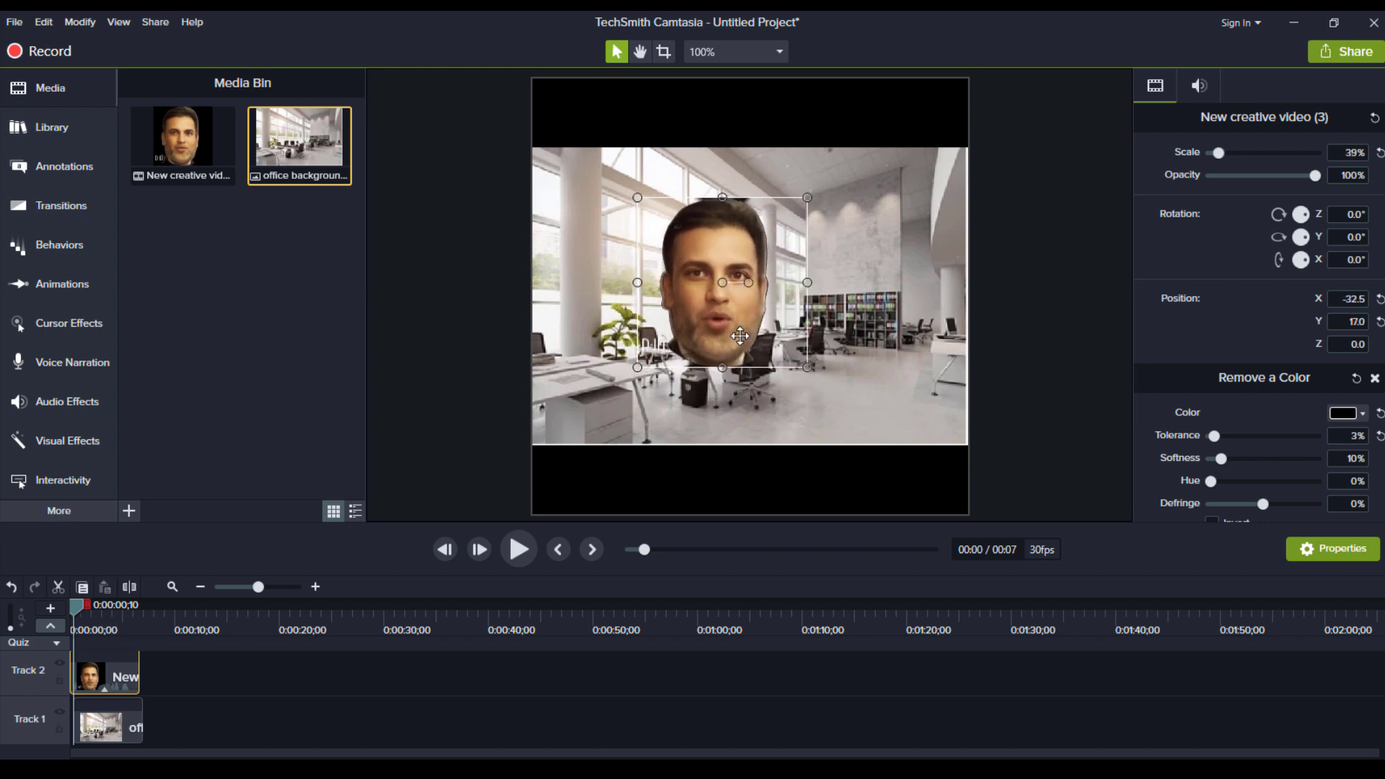
click(857, 416)
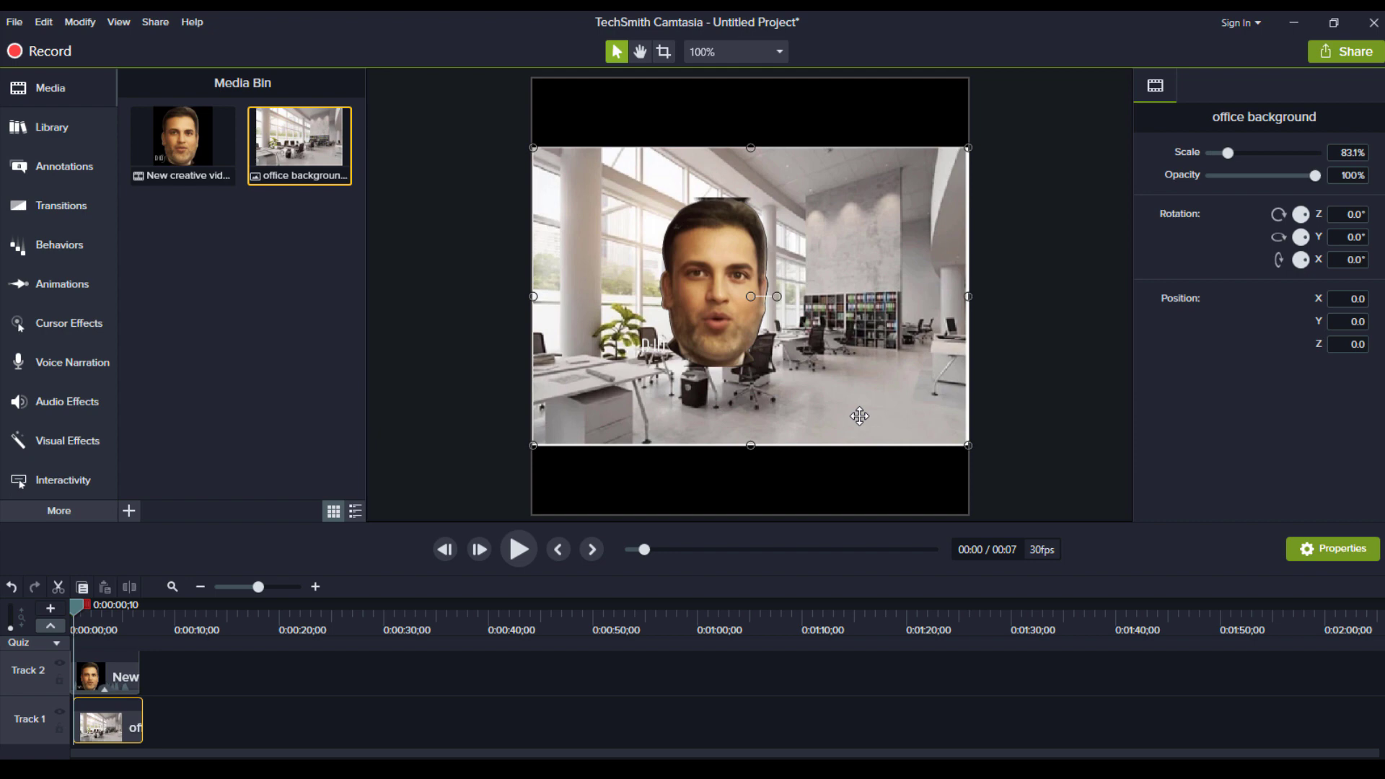
click(520, 543)
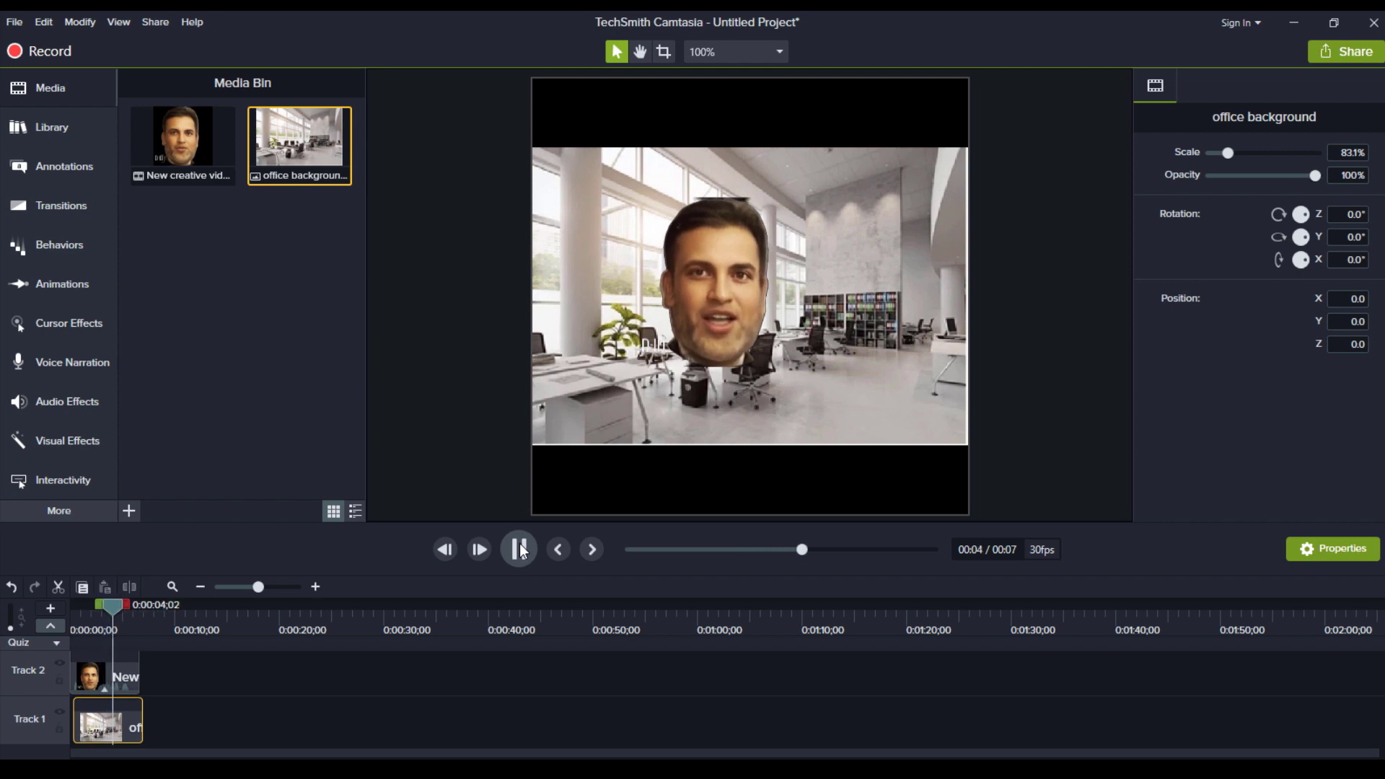
click(520, 543)
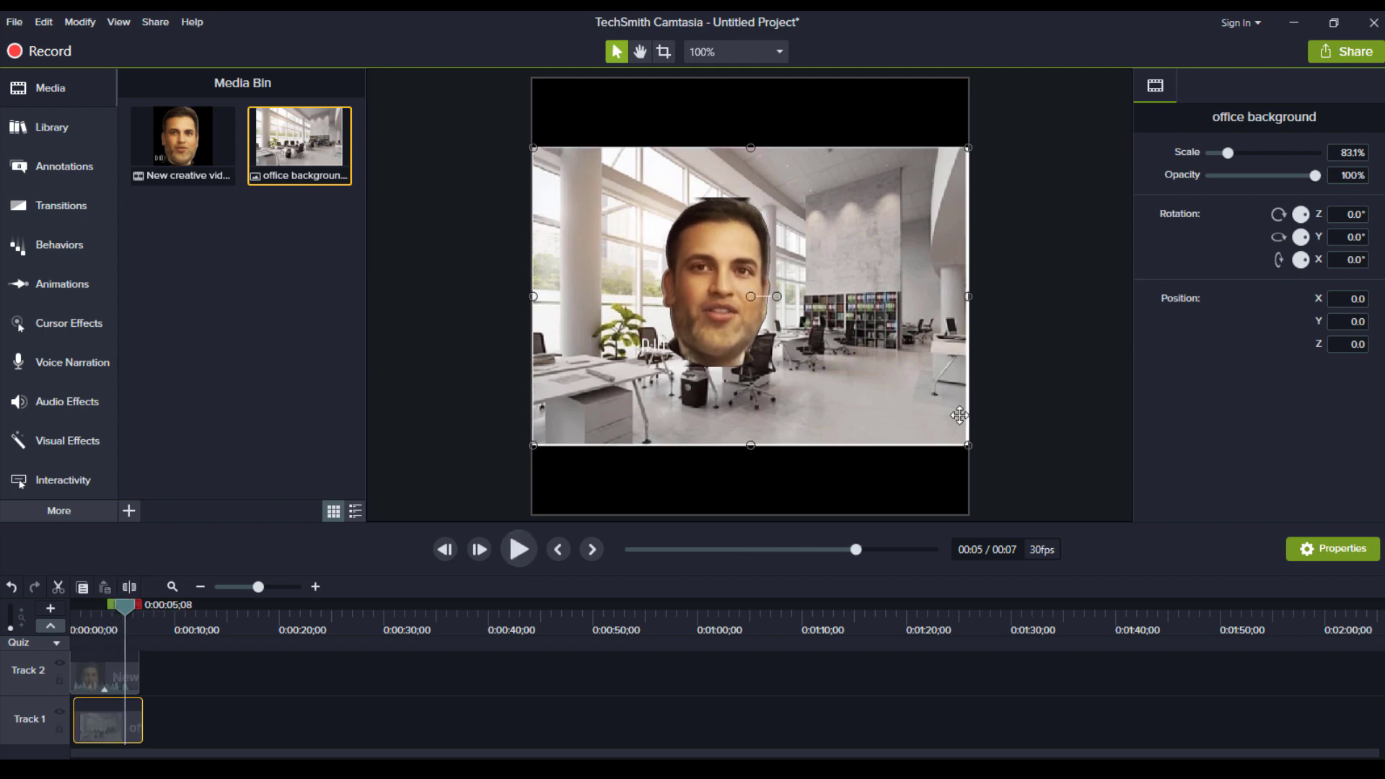
Export to a local file through the Production Wizard with 1080 × 1080 output size
click(1346, 51)
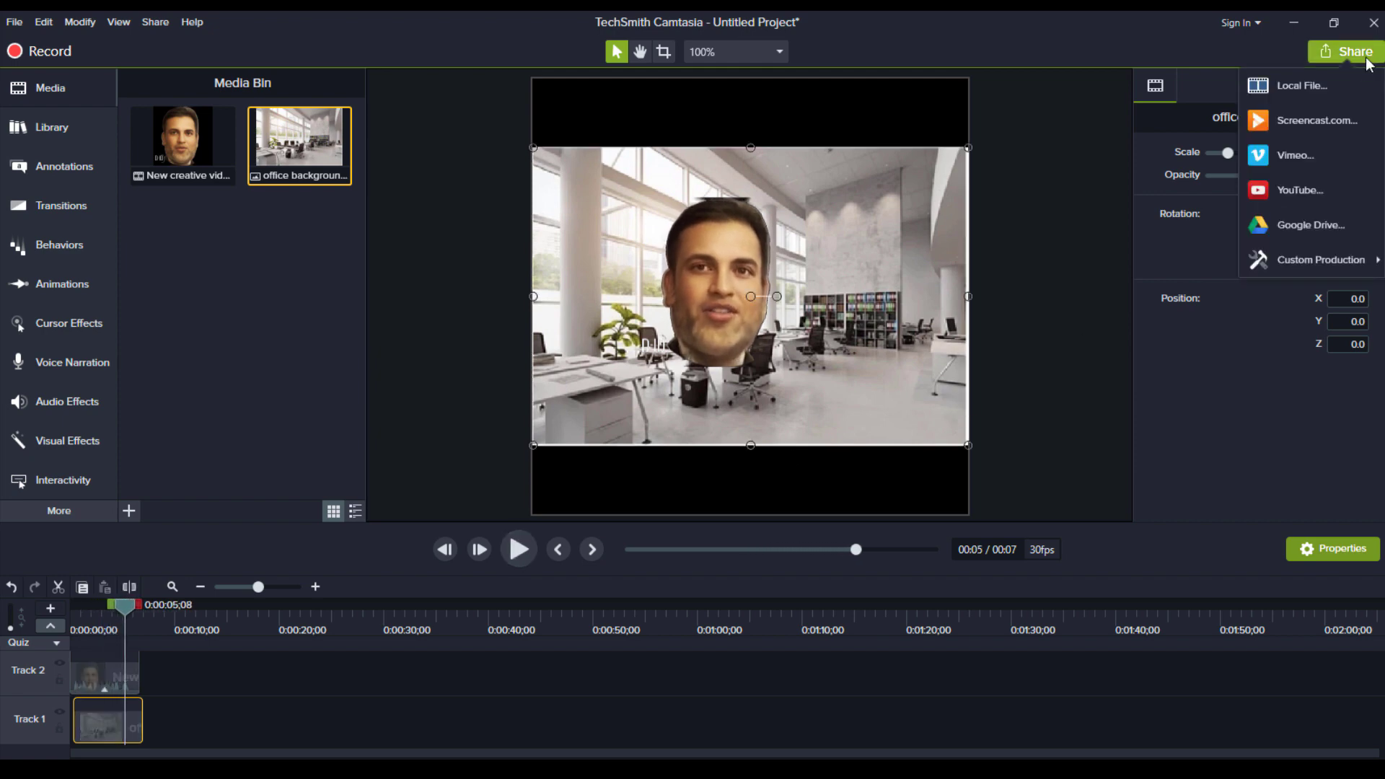
click(1333, 80)
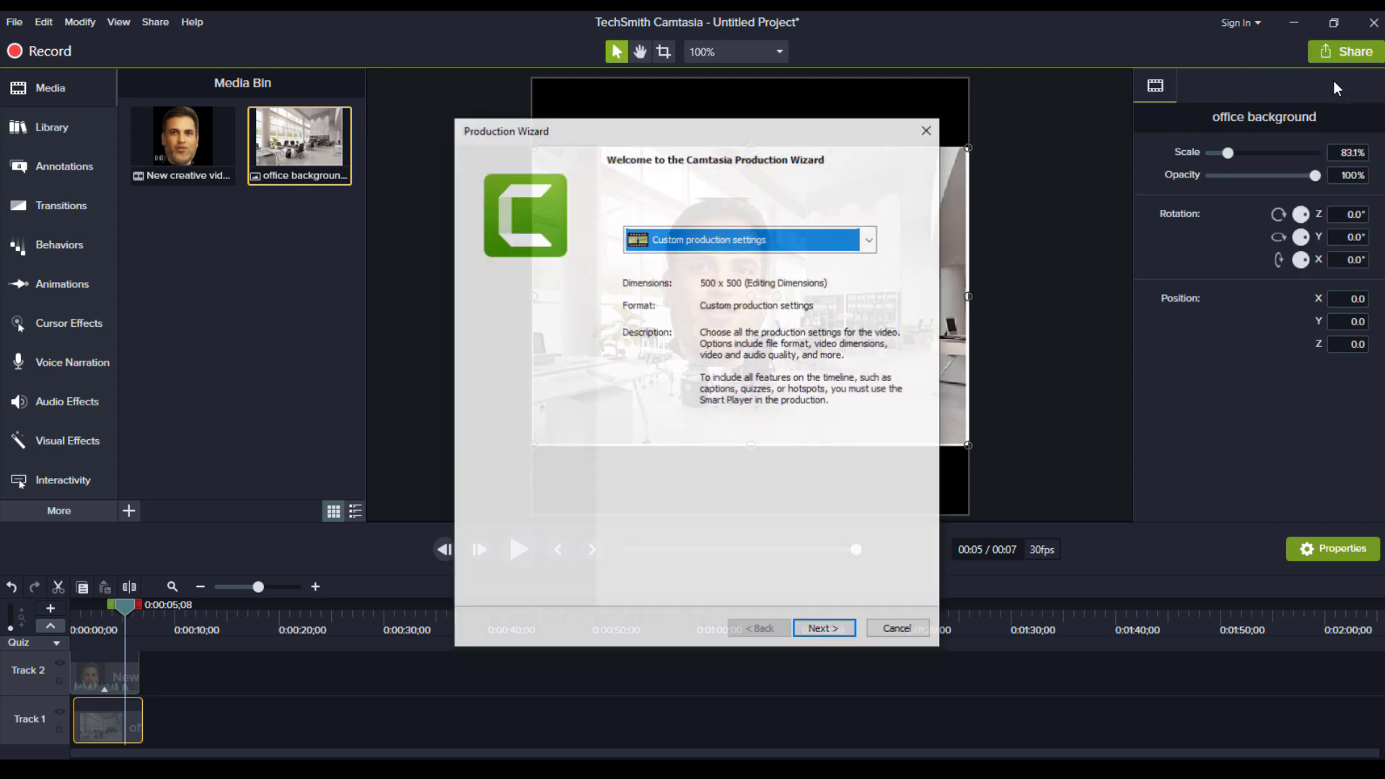
click(823, 630)
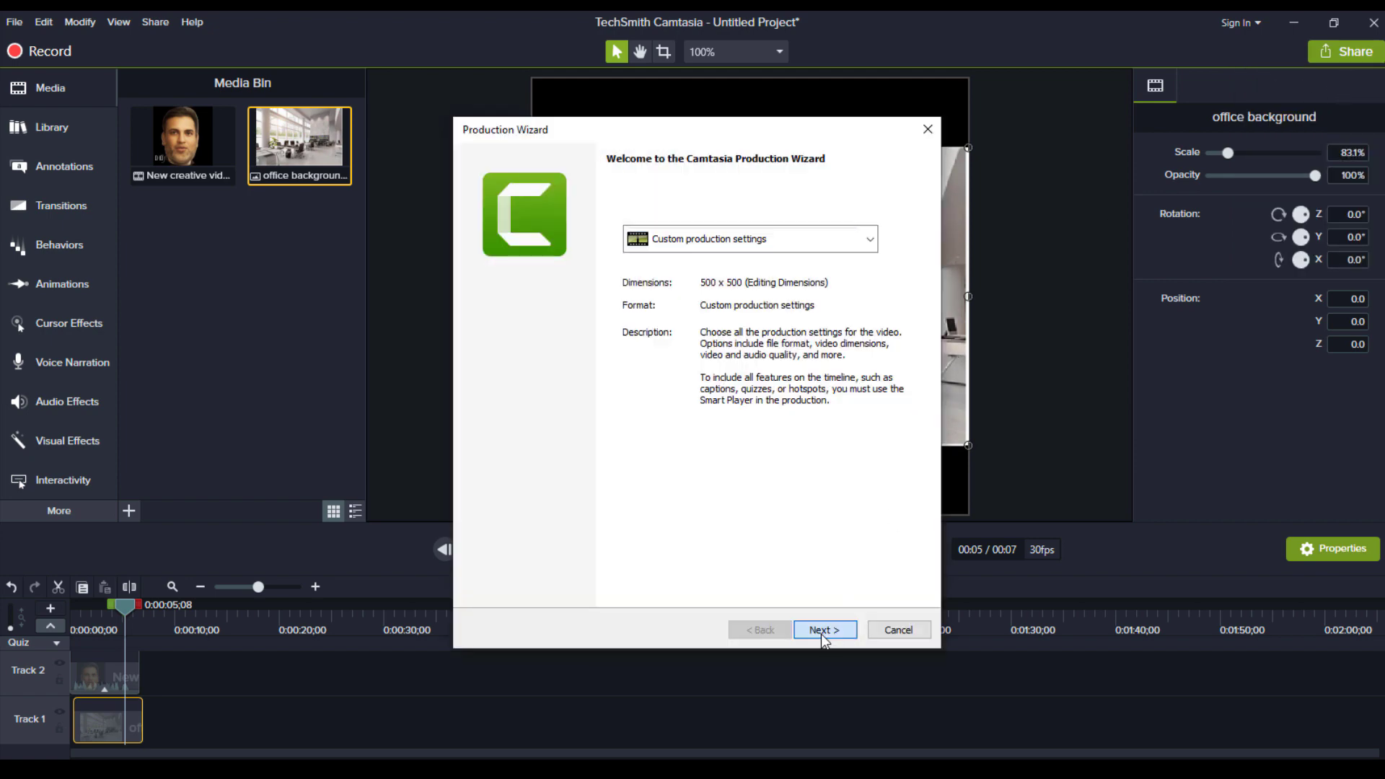
click(823, 630)
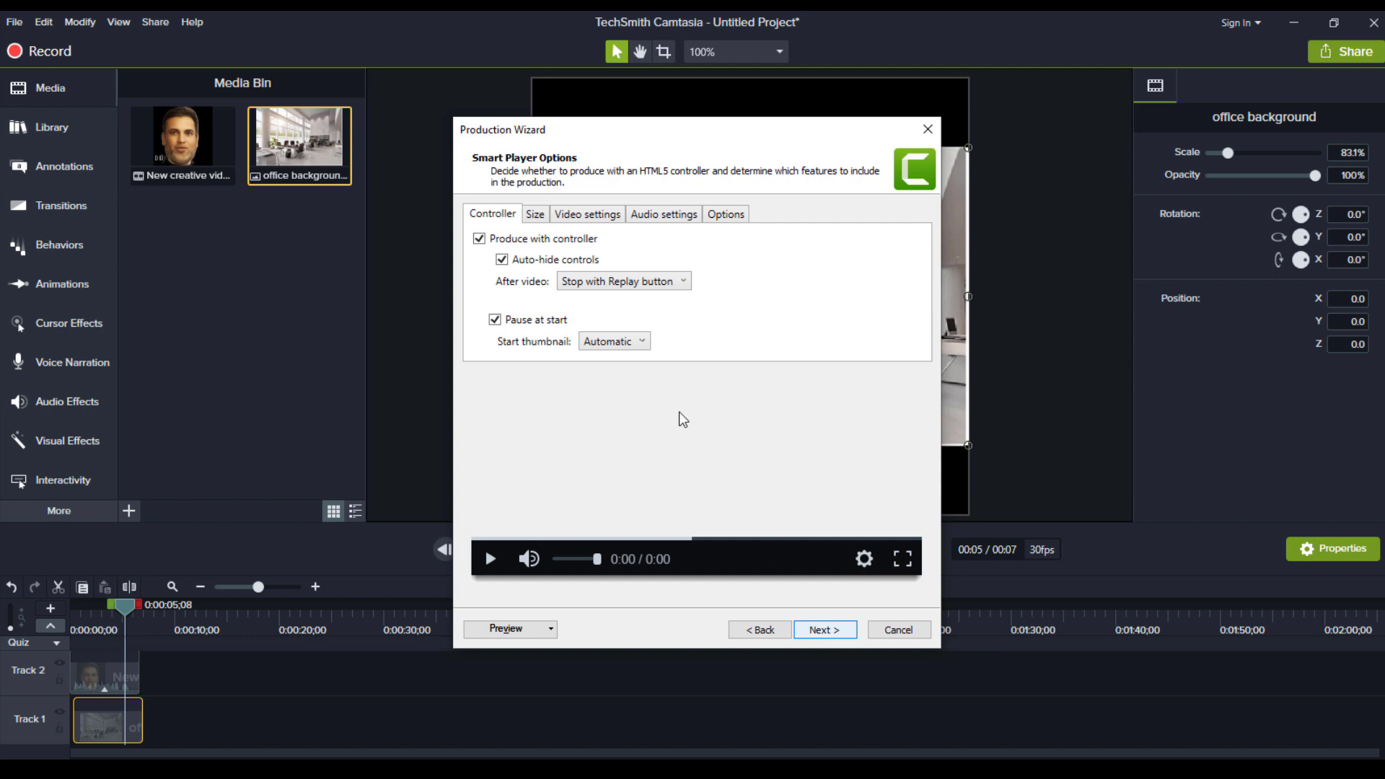
click(535, 216)
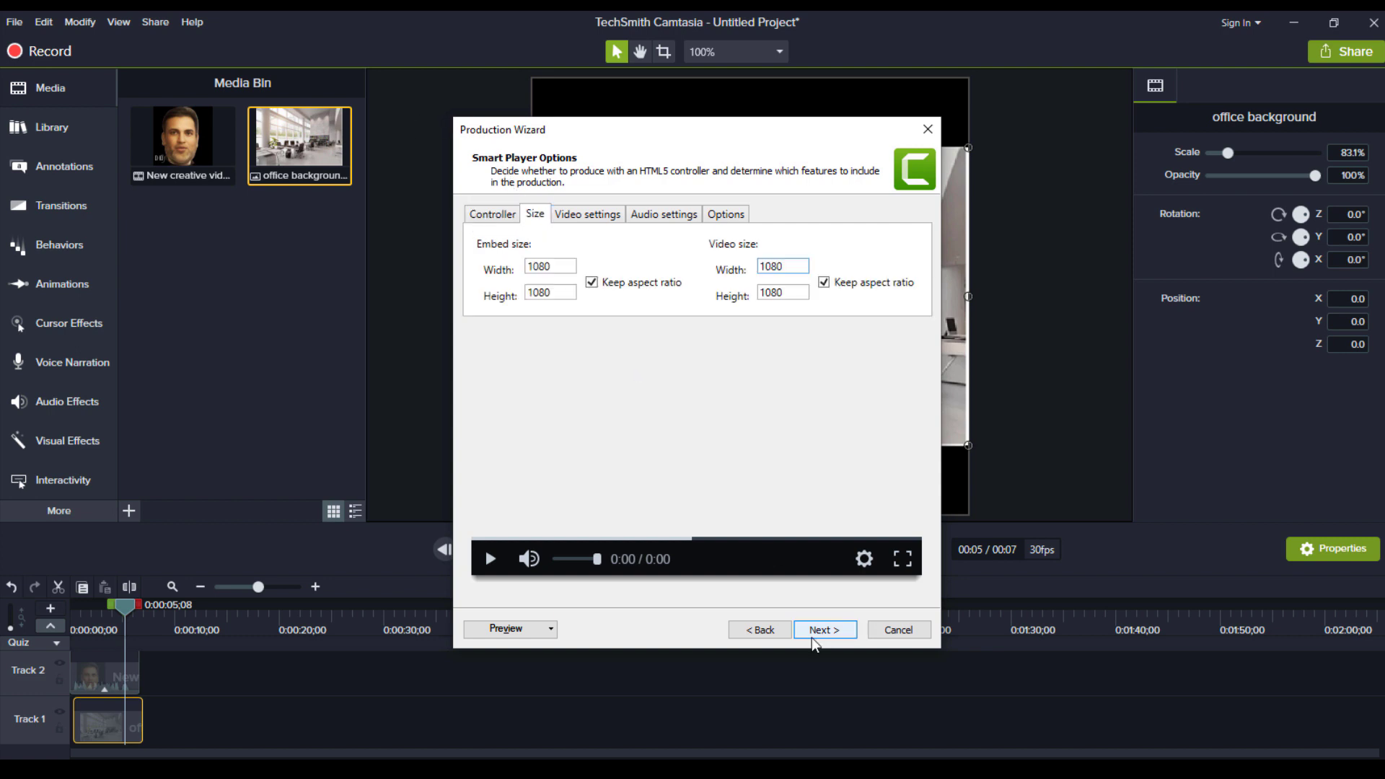
click(812, 632)
click(812, 632)
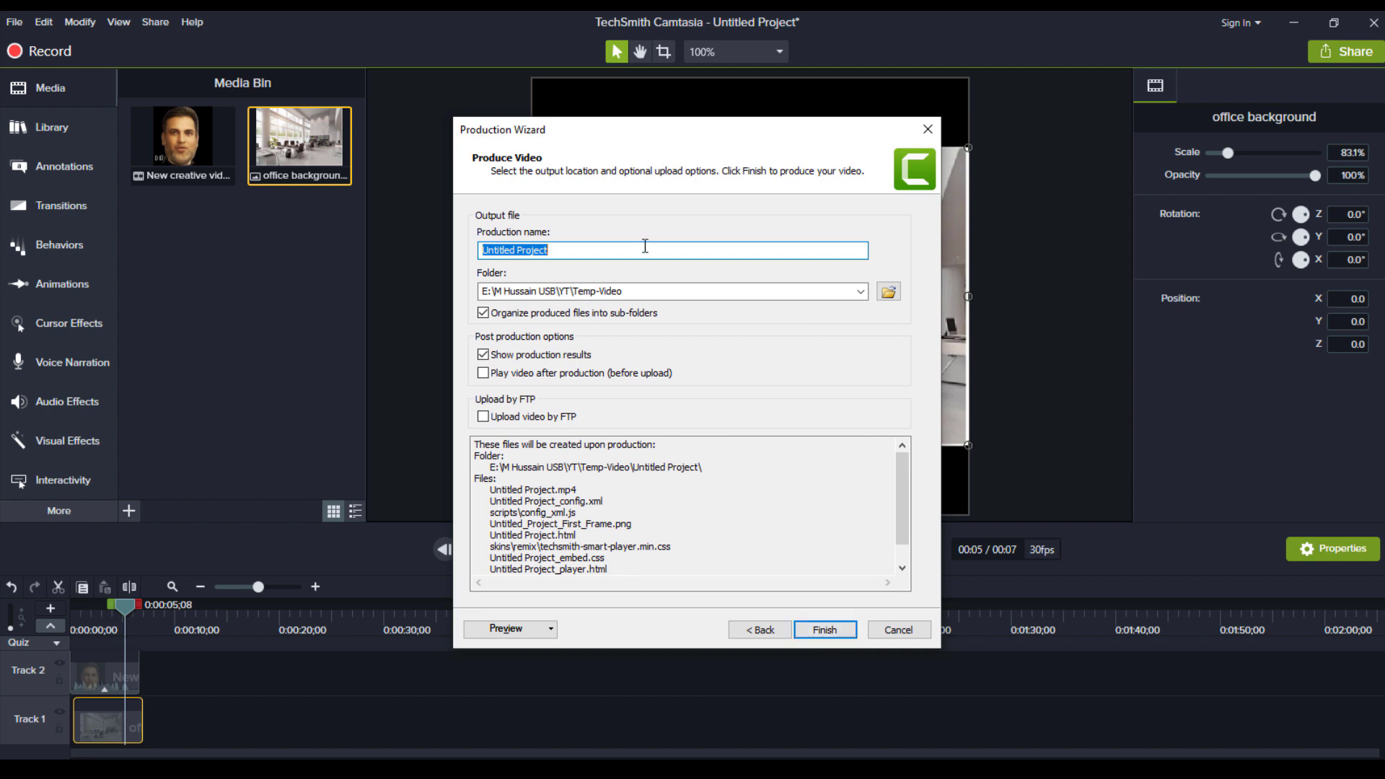
Rename the production to 'test' and start rendering
key(BackSpace)
key(BackSpace)
key(BackSpace)
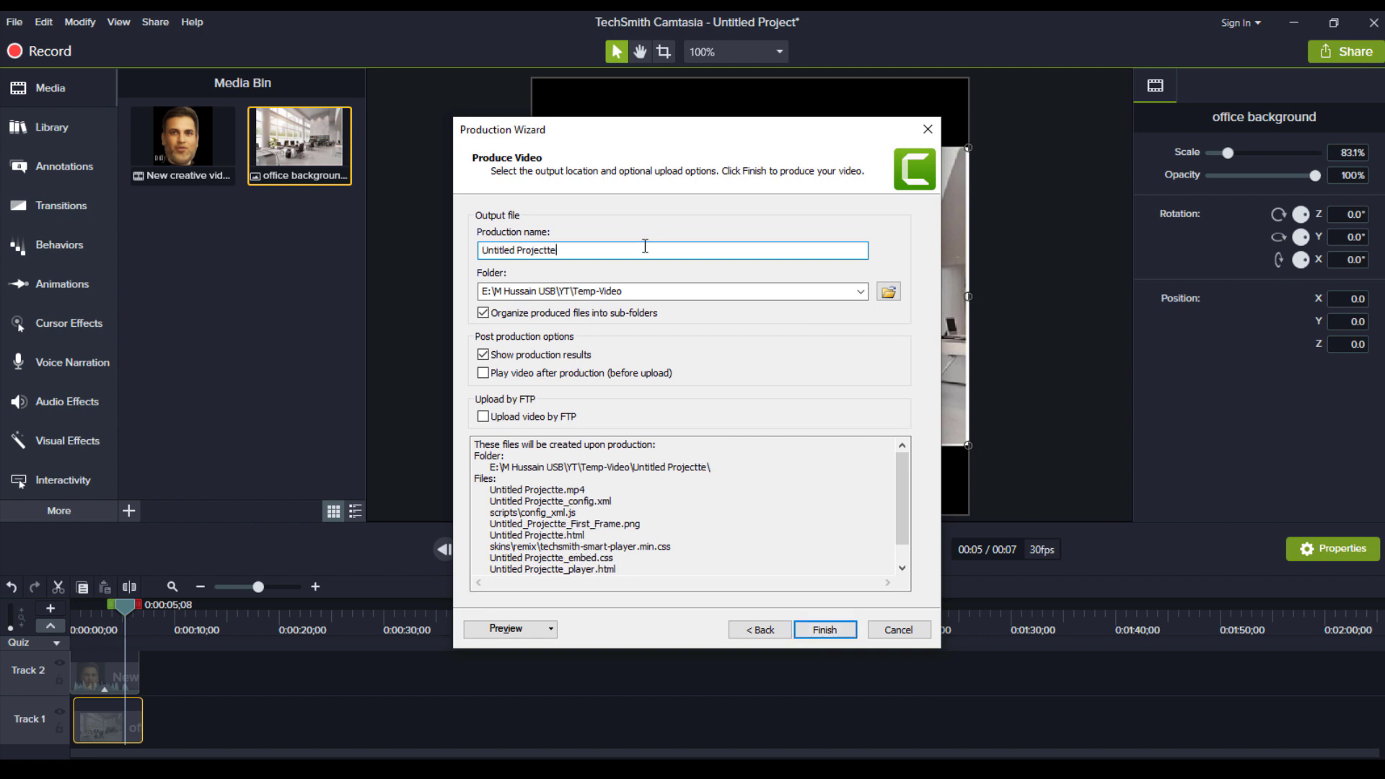
key(BackSpace)
key(BackSpace)
key(BackSpace)
key(BackSpace)
key(BackSpace)
key(BackSpace)
key(BackSpace)
key(BackSpace)
key(BackSpace)
key(BackSpace)
key(BackSpace)
key(BackSpace)
key(BackSpace)
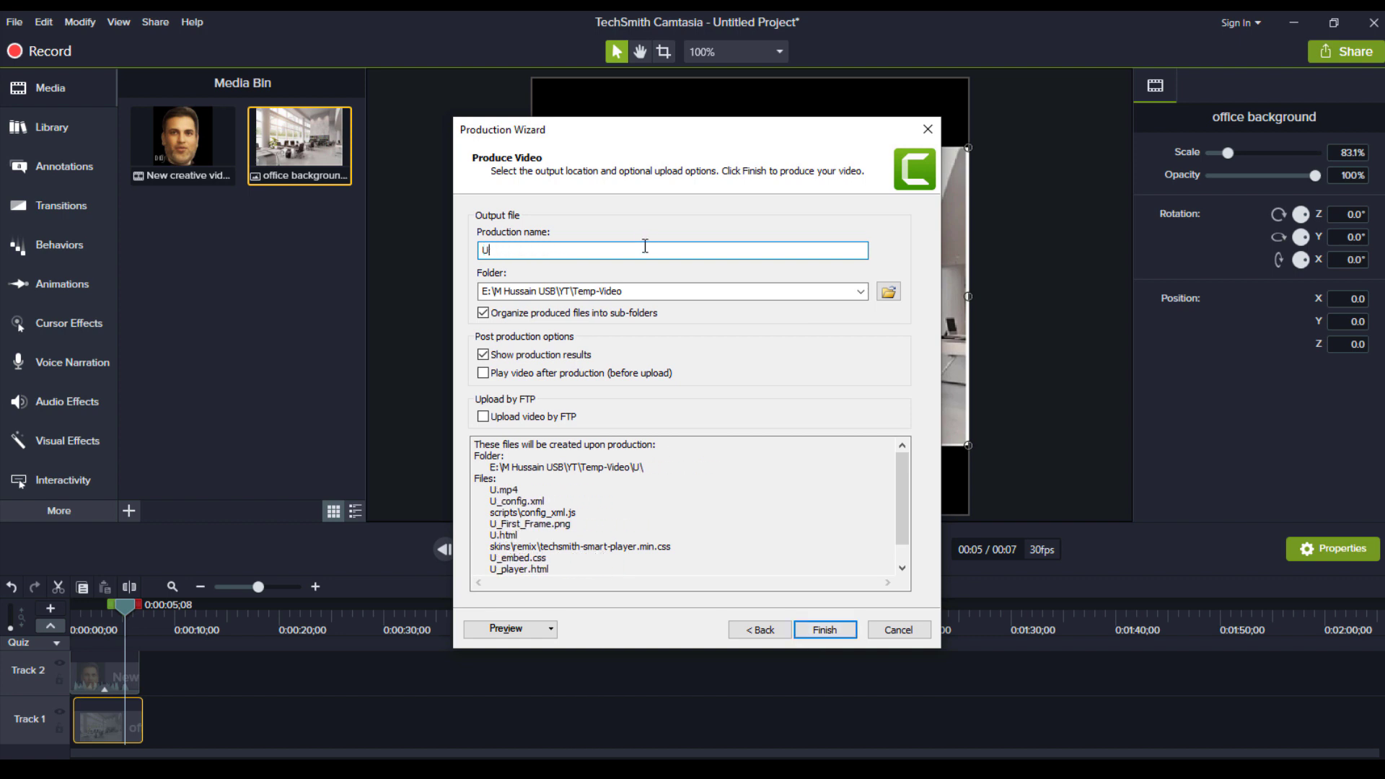
text(test)
key(Return)
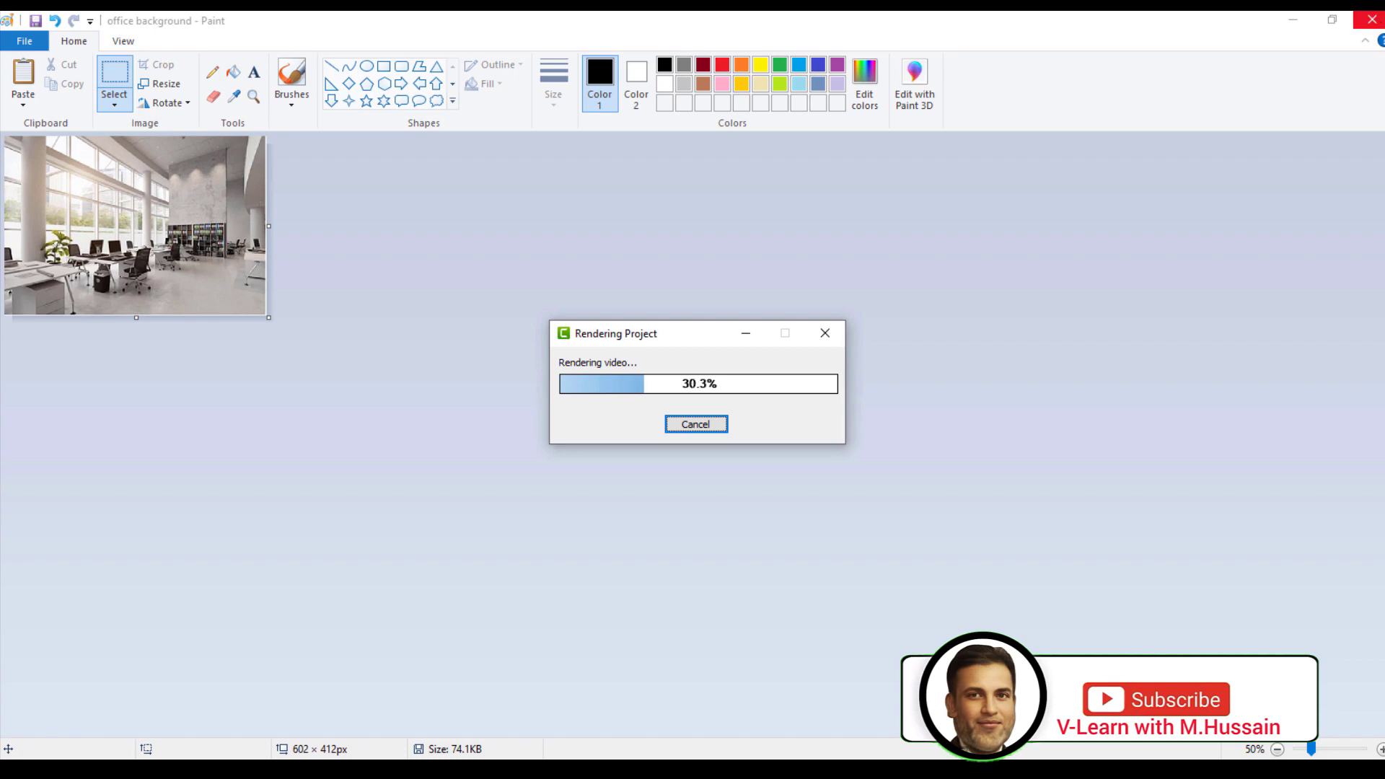
Close the Paint window so the finished test.mp4 render plays back
click(1377, 20)
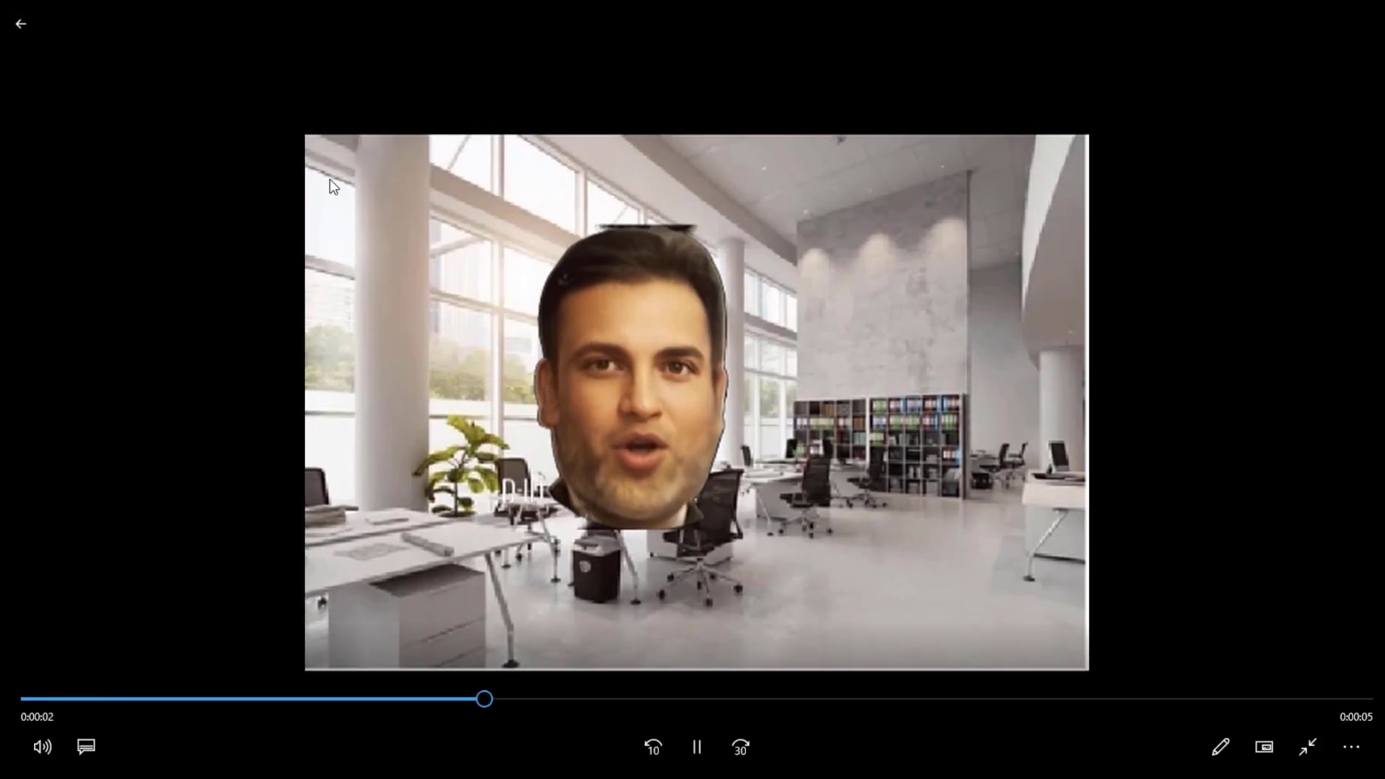
Search the web for 'canva'
click(578, 368)
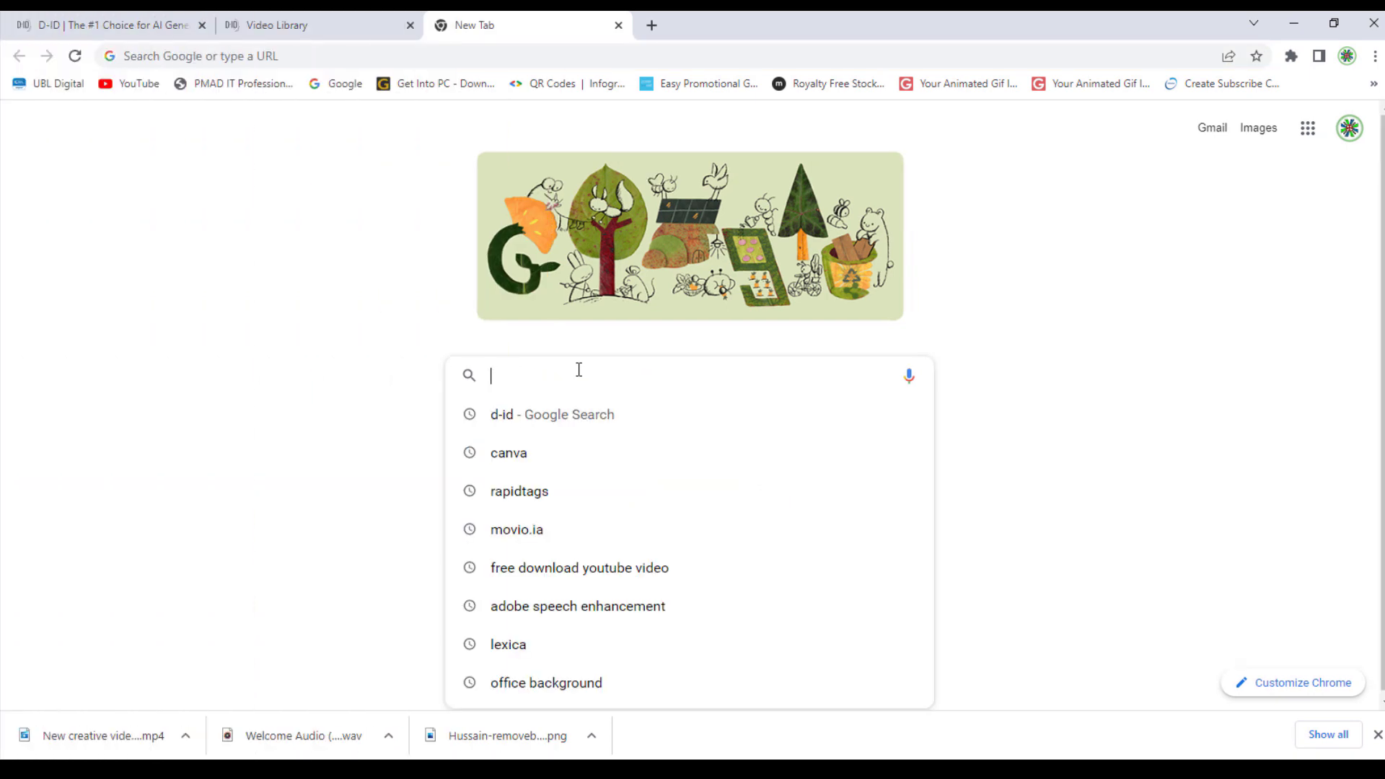
text(canva)
key(Return)
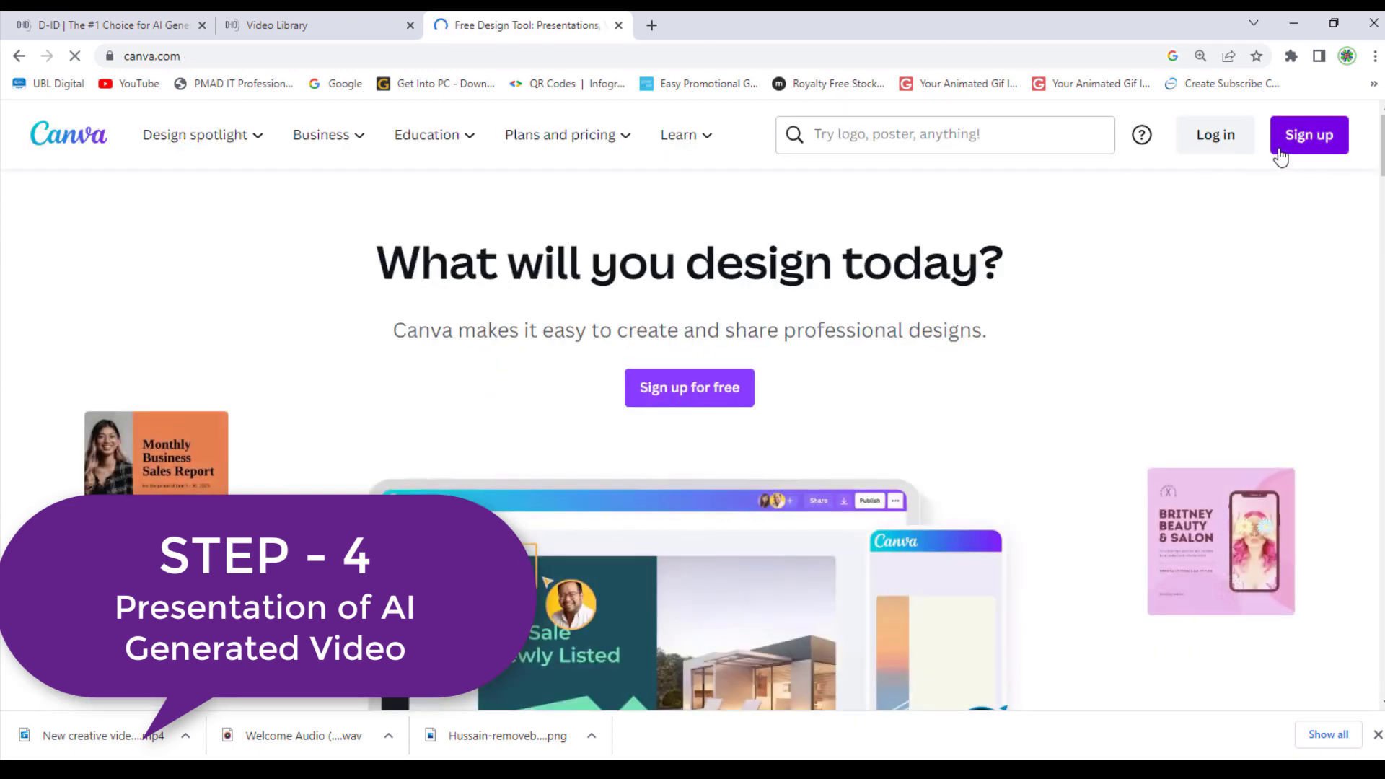
Log in to Canva using the existing Google account
click(1215, 136)
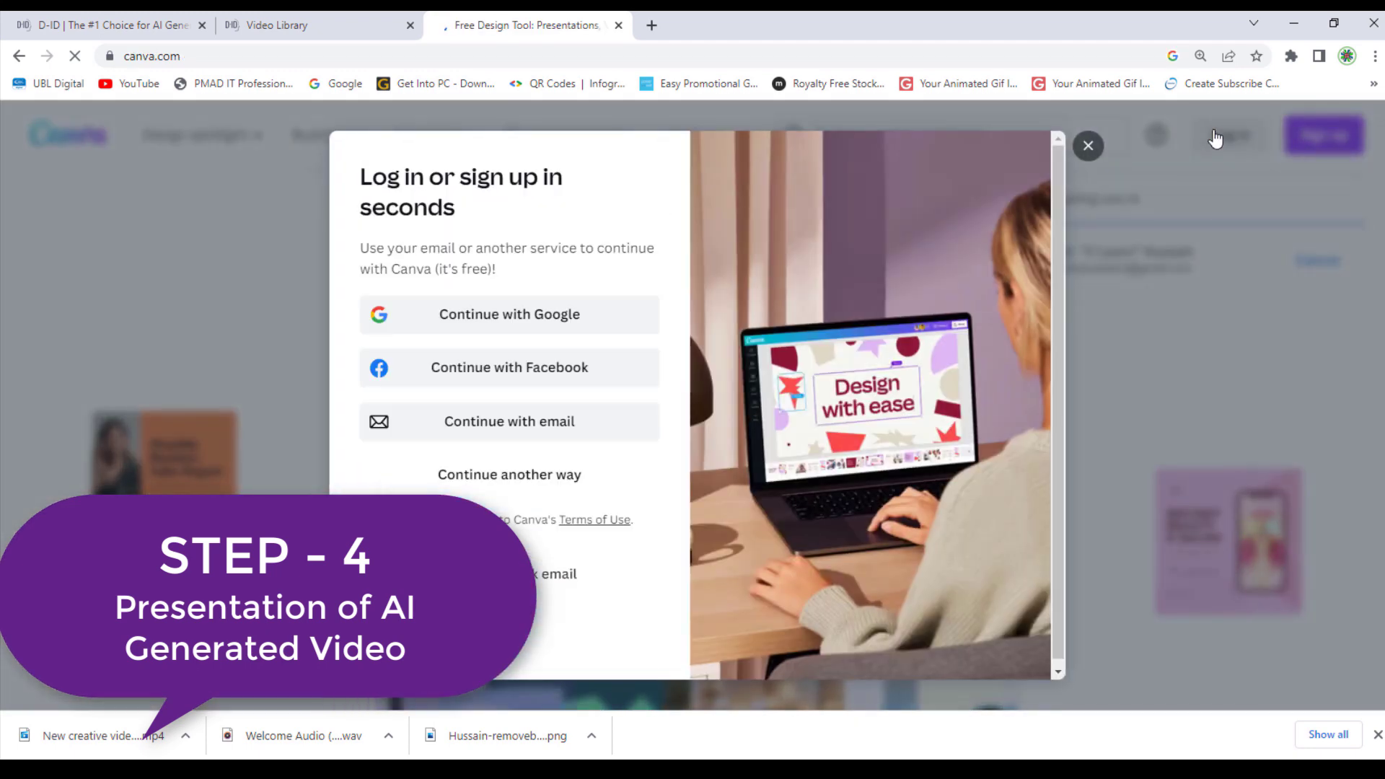
click(559, 328)
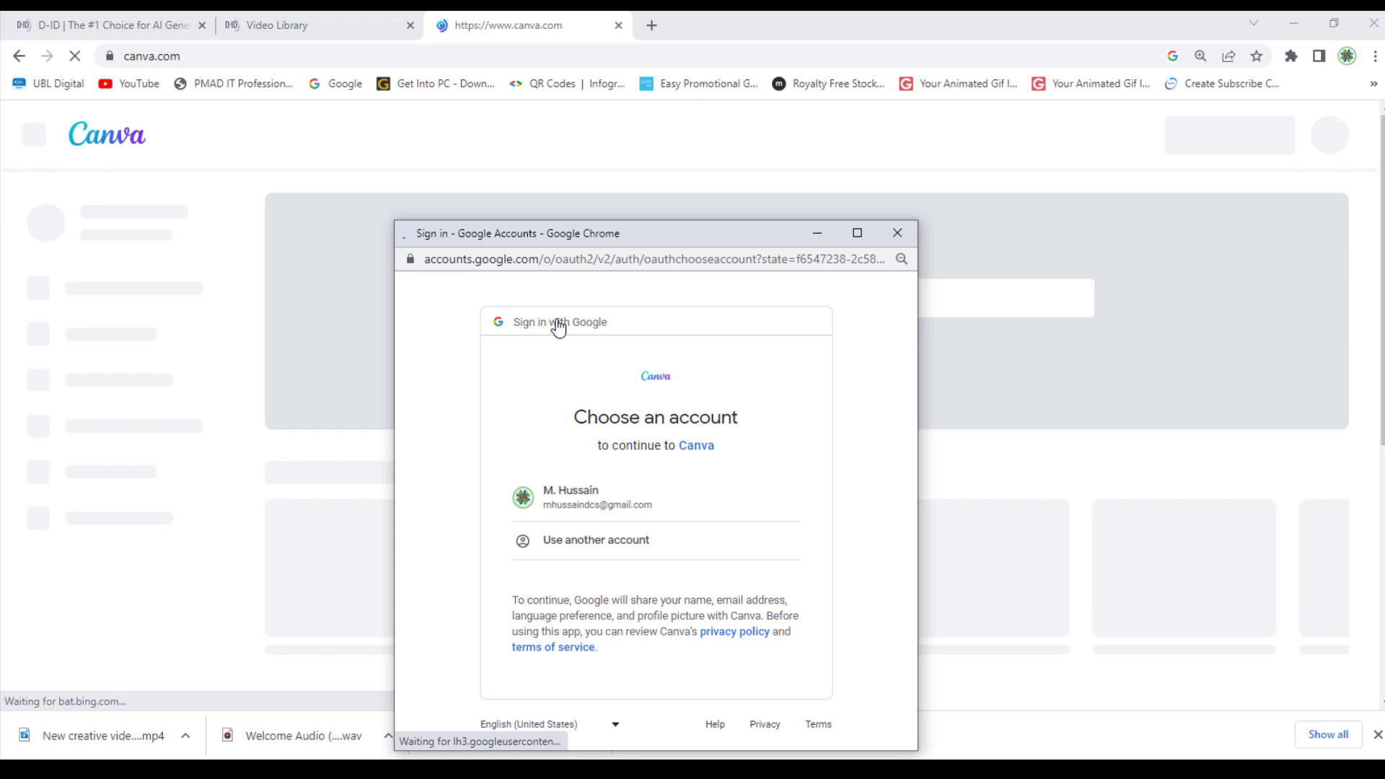
click(570, 505)
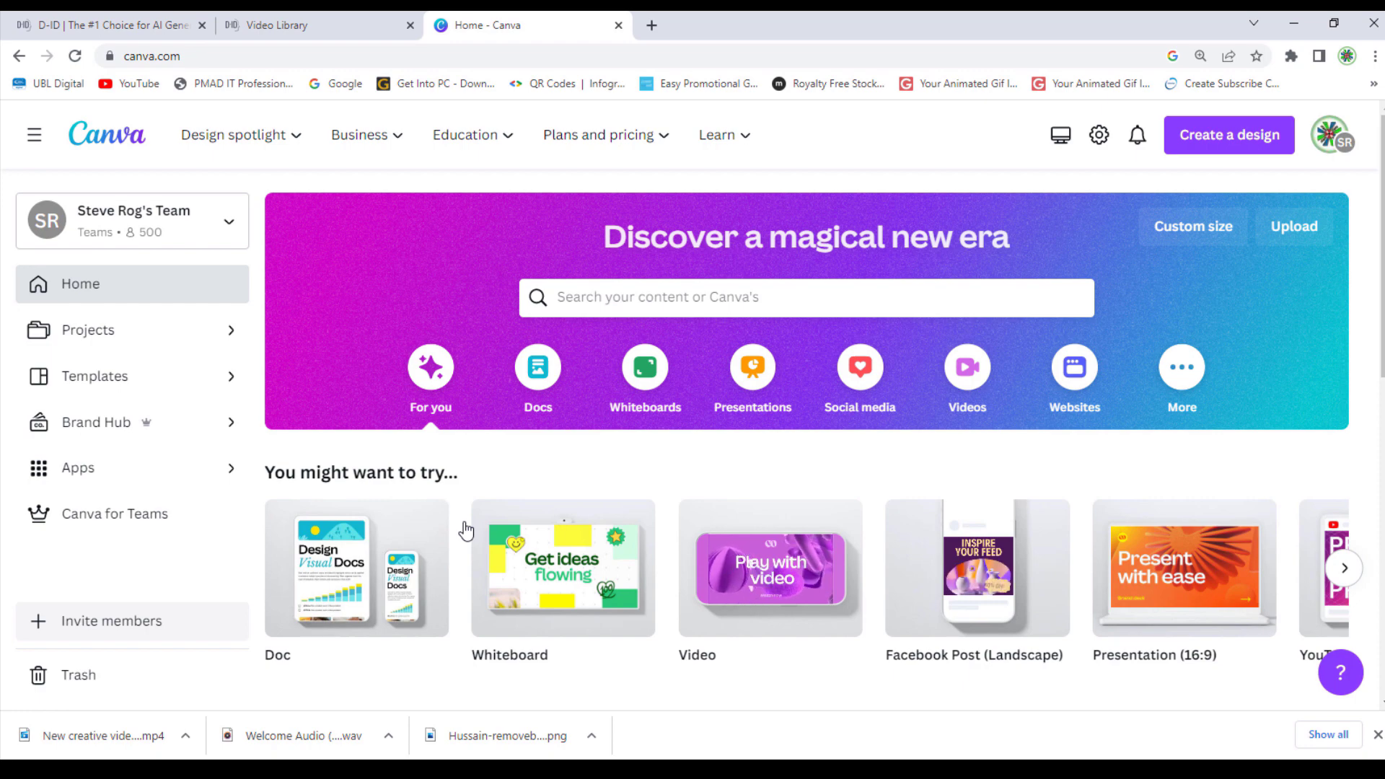
Open the v-learn design from Recent designs and select its logo, subtitle and V-LEARN heading
scroll(466, 529, down, 8)
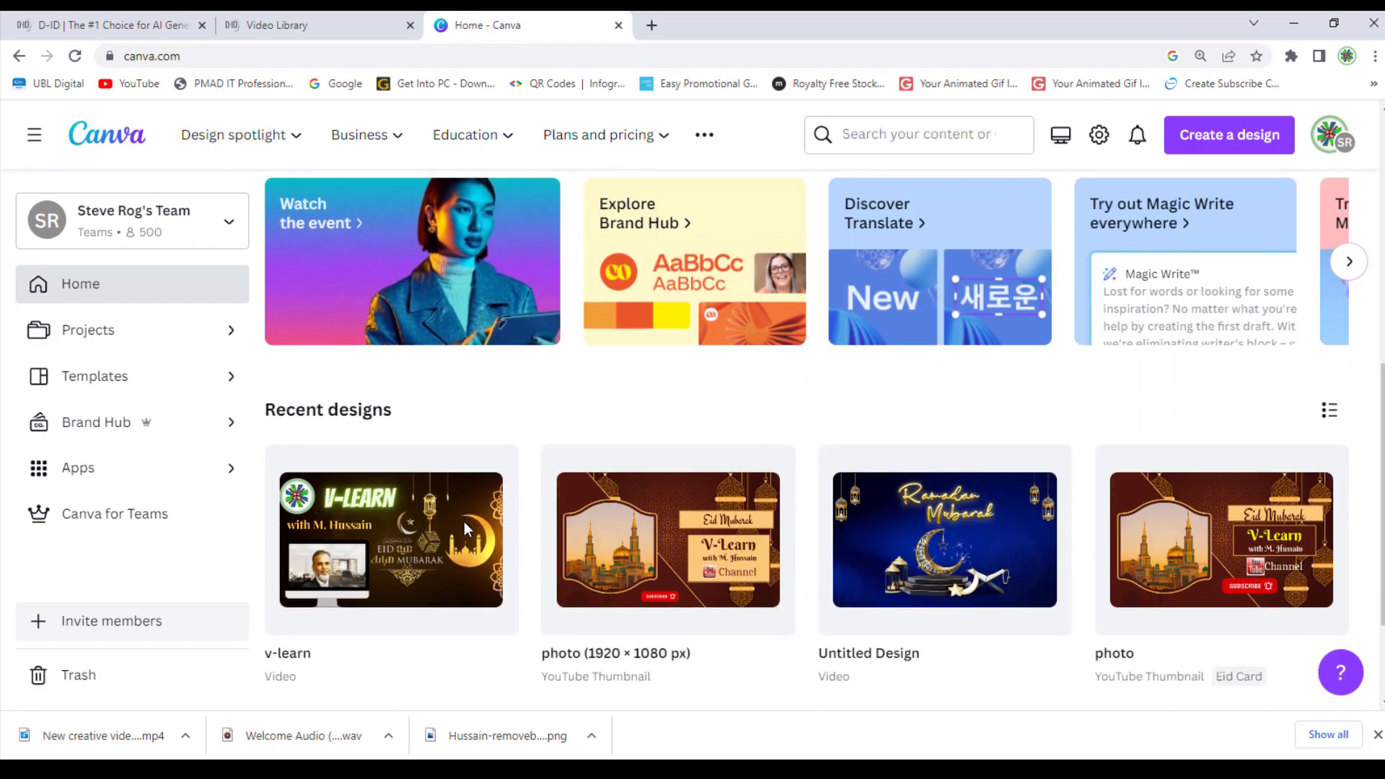
scroll(464, 521, down, 1)
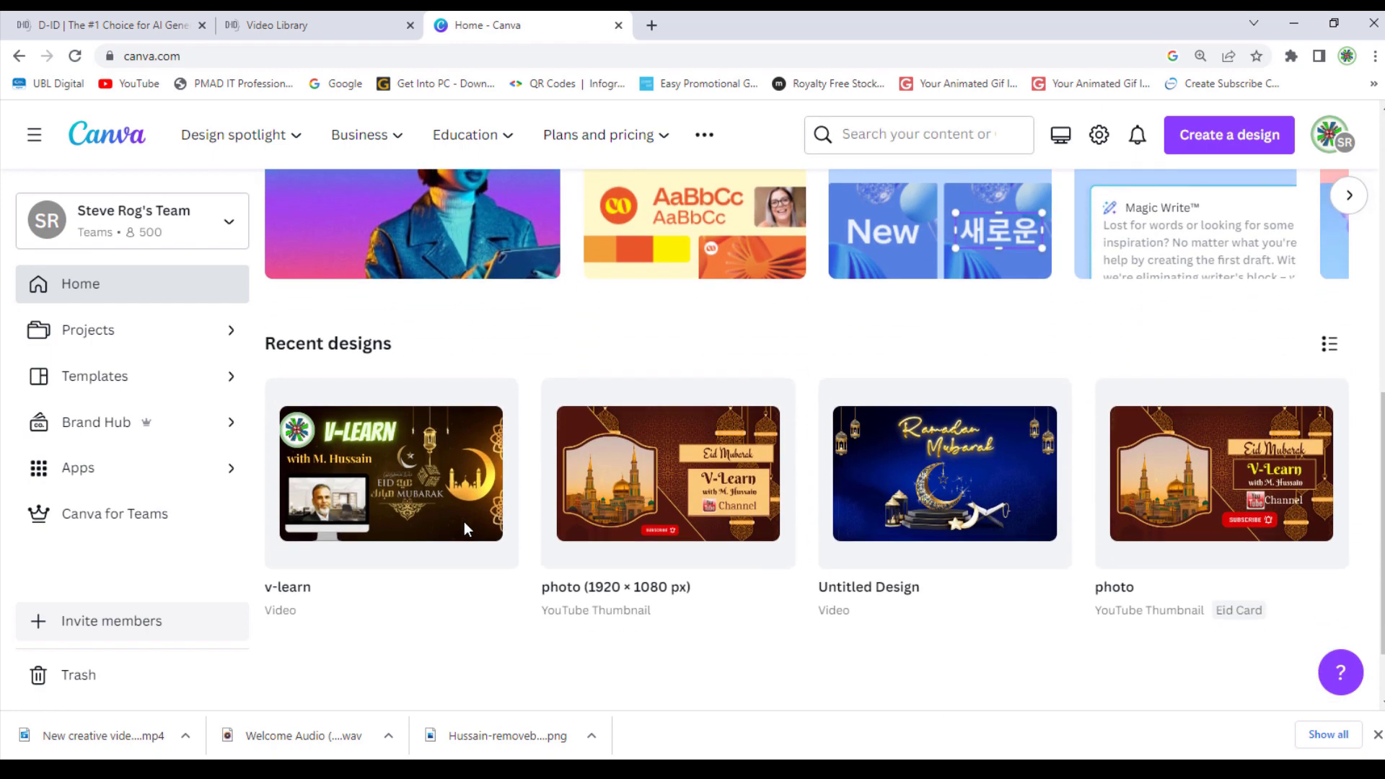
click(434, 488)
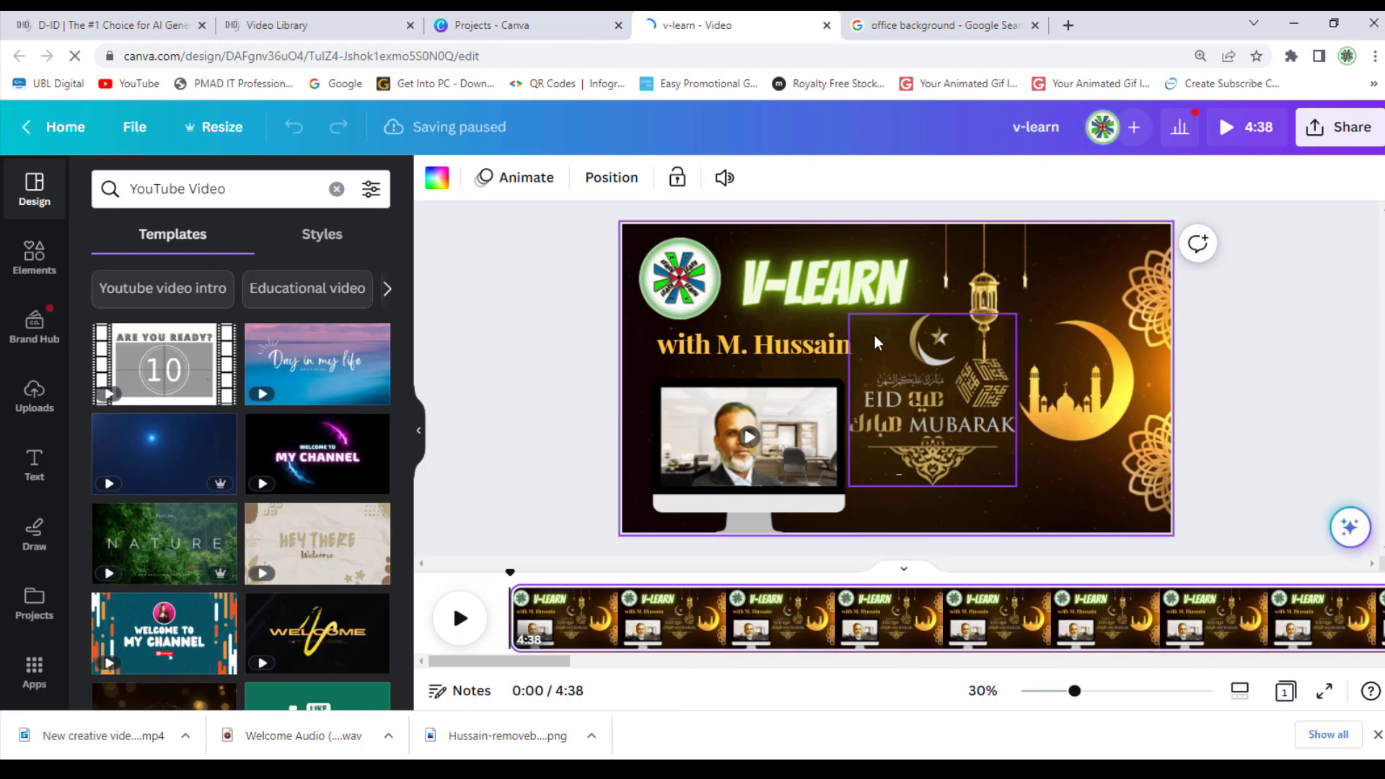
click(699, 276)
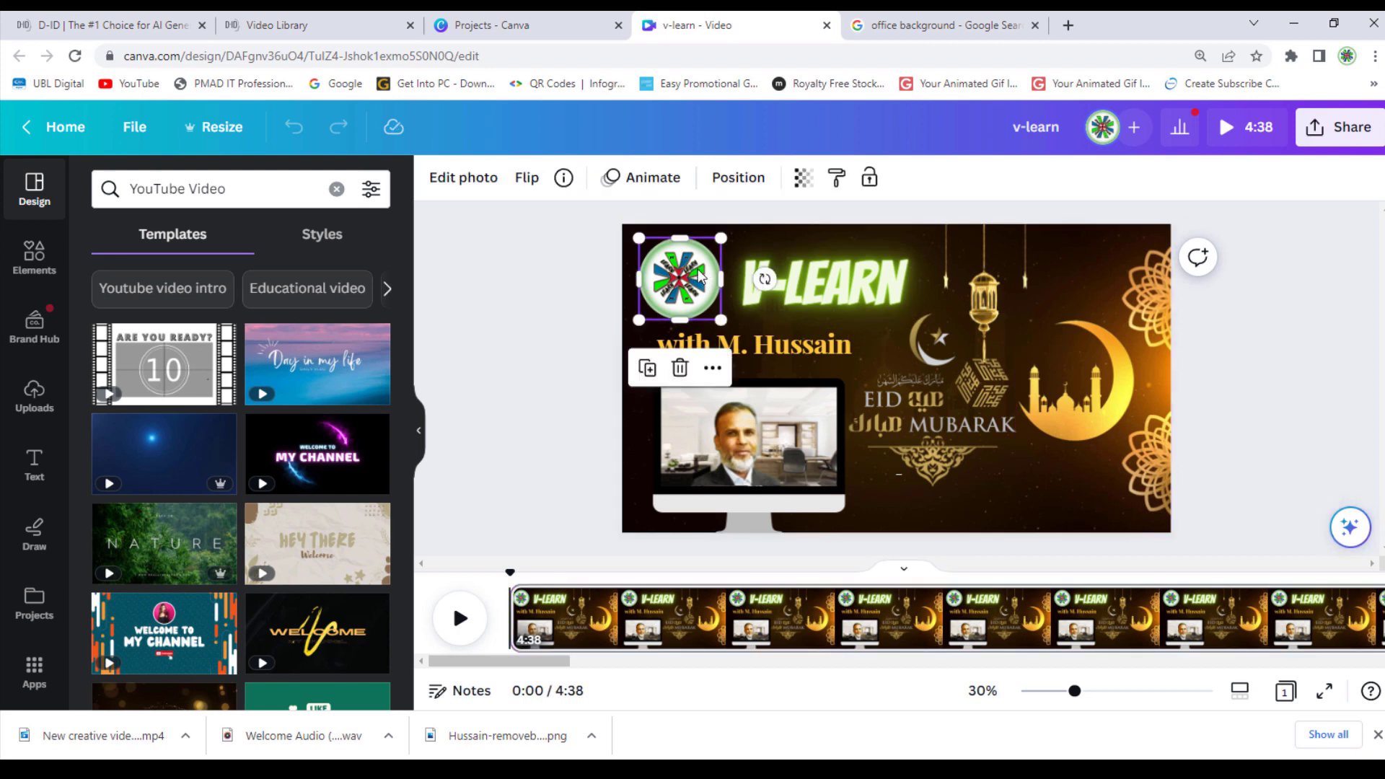
click(729, 345)
click(826, 296)
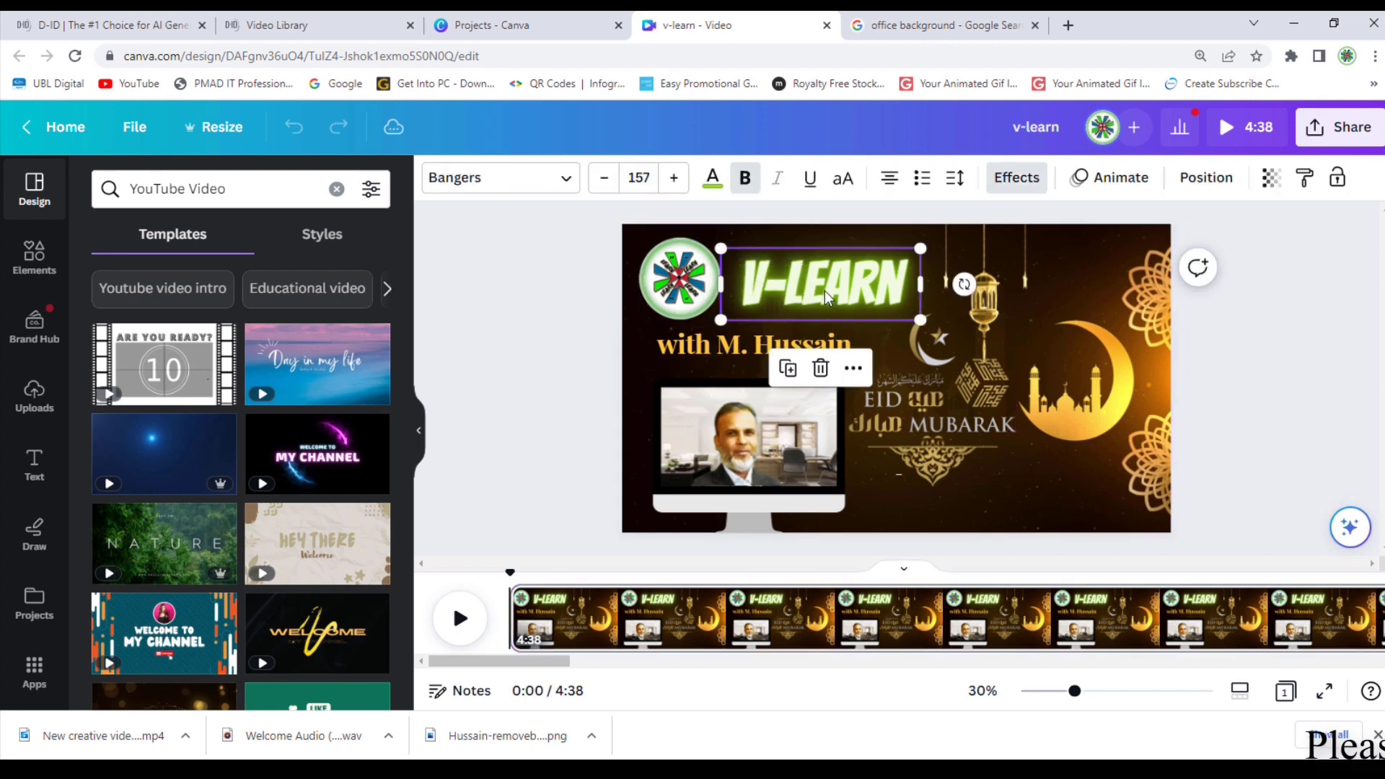
Select the presenter video in the monitor frame, skip ahead and play it
click(779, 459)
drag(779, 460, 862, 473)
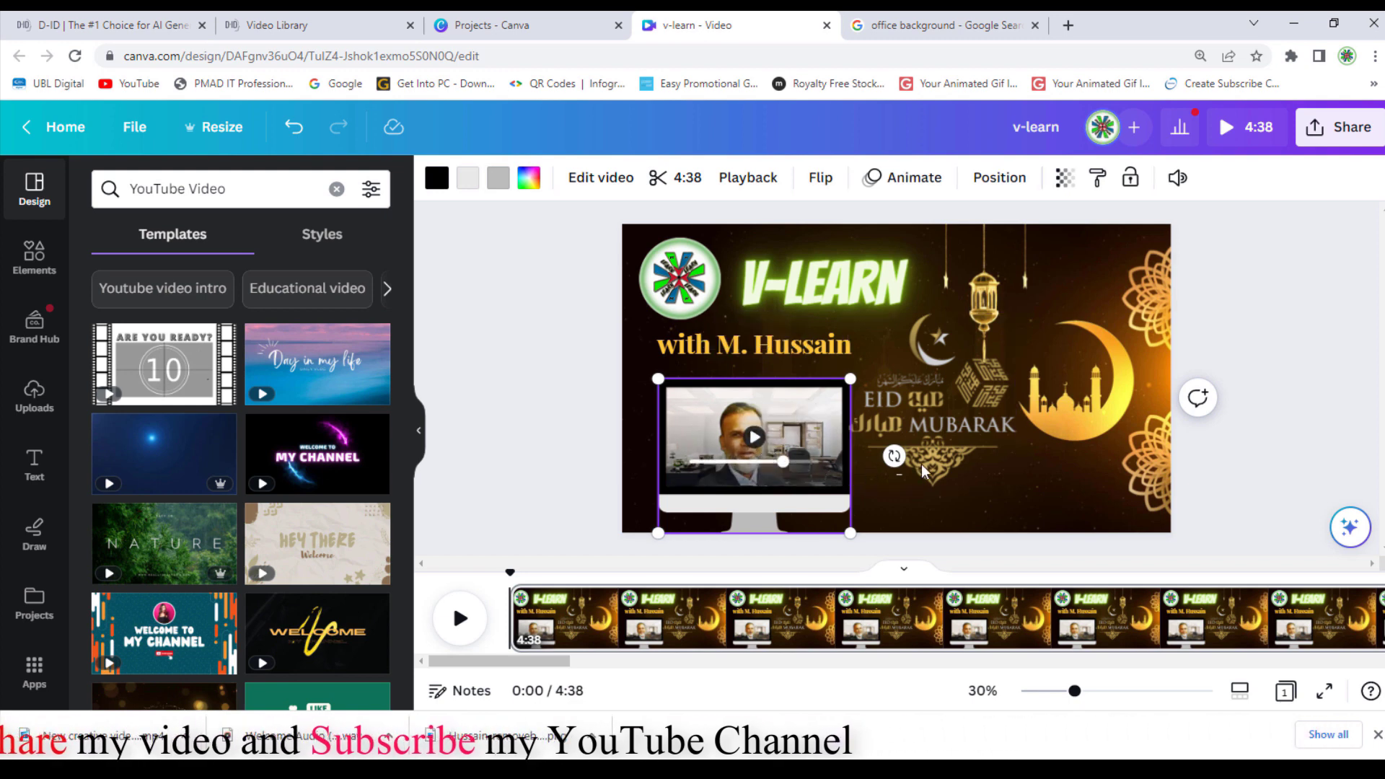
click(803, 464)
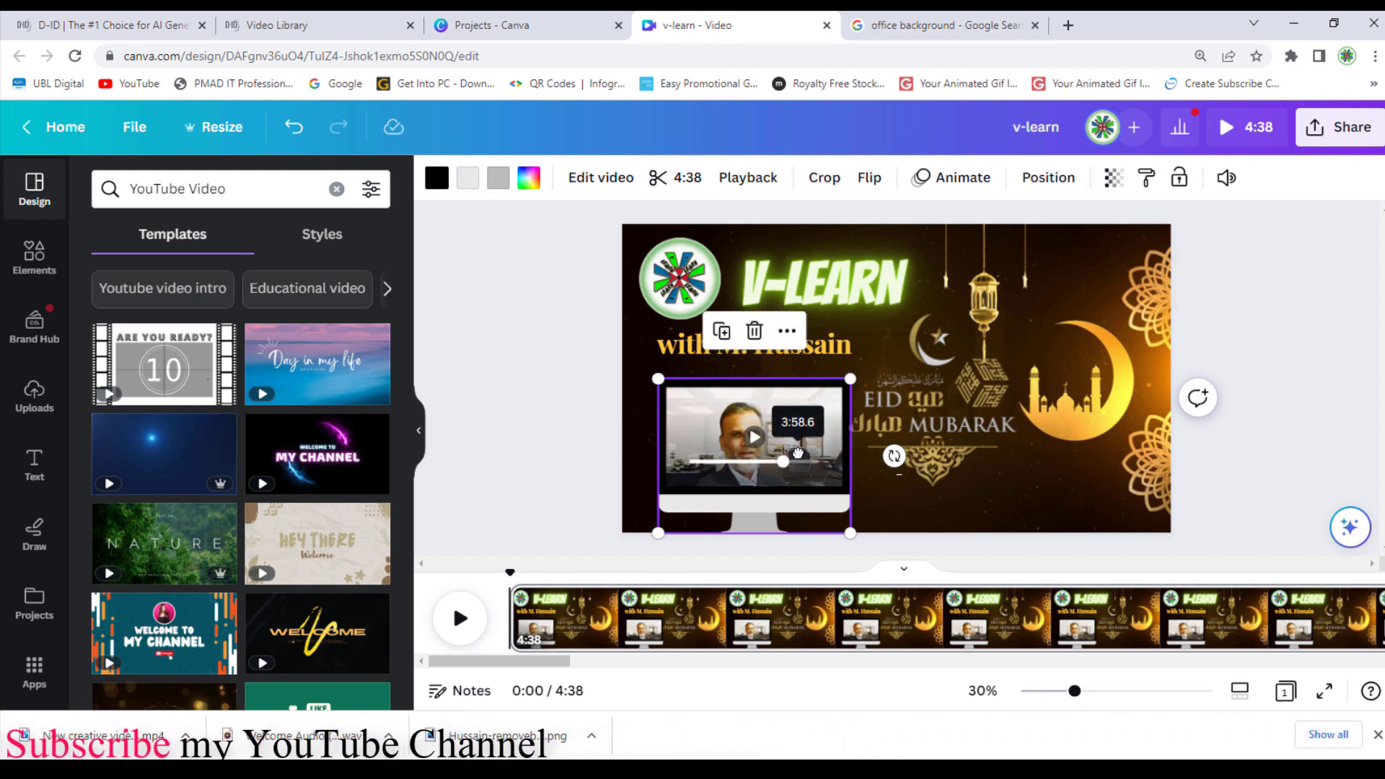
click(754, 437)
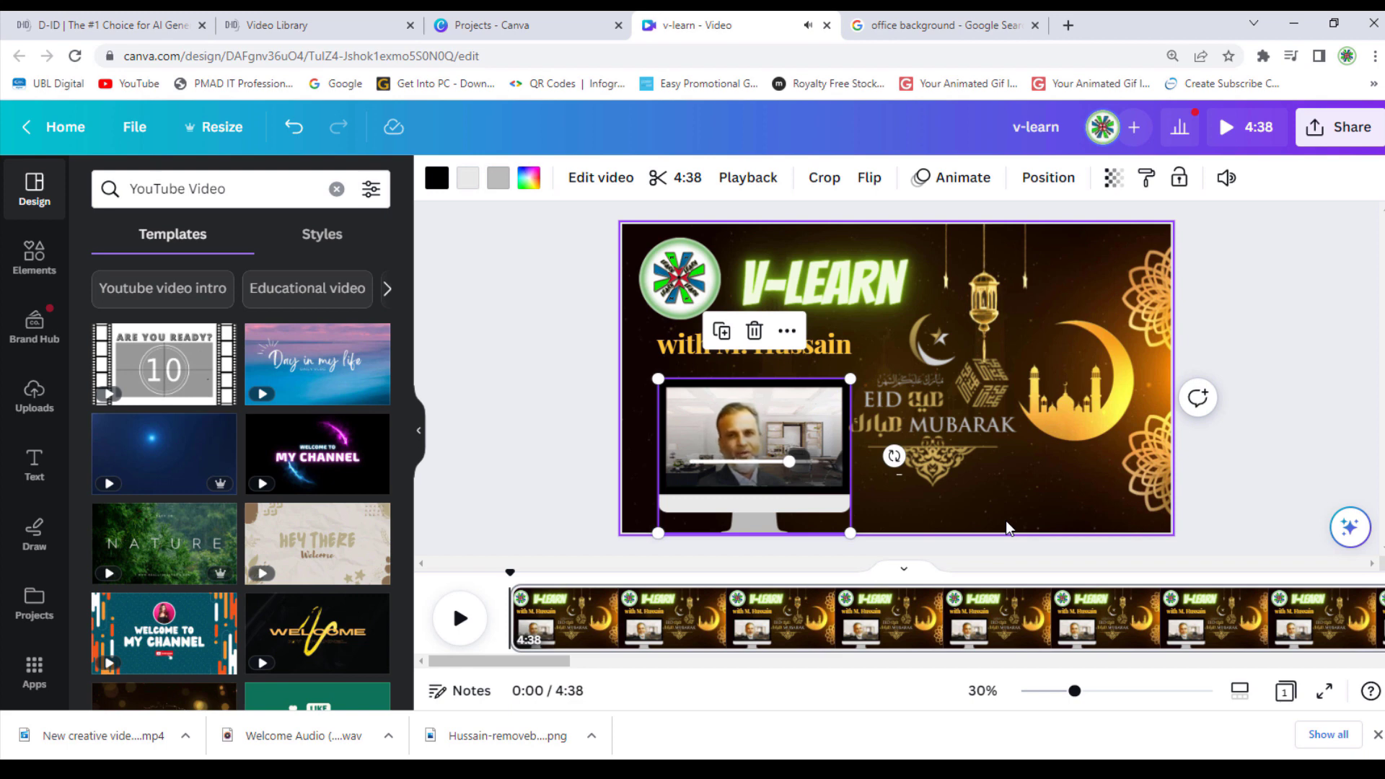
Preview the animated Eid background video, replaying the presenter clip in between
click(1052, 477)
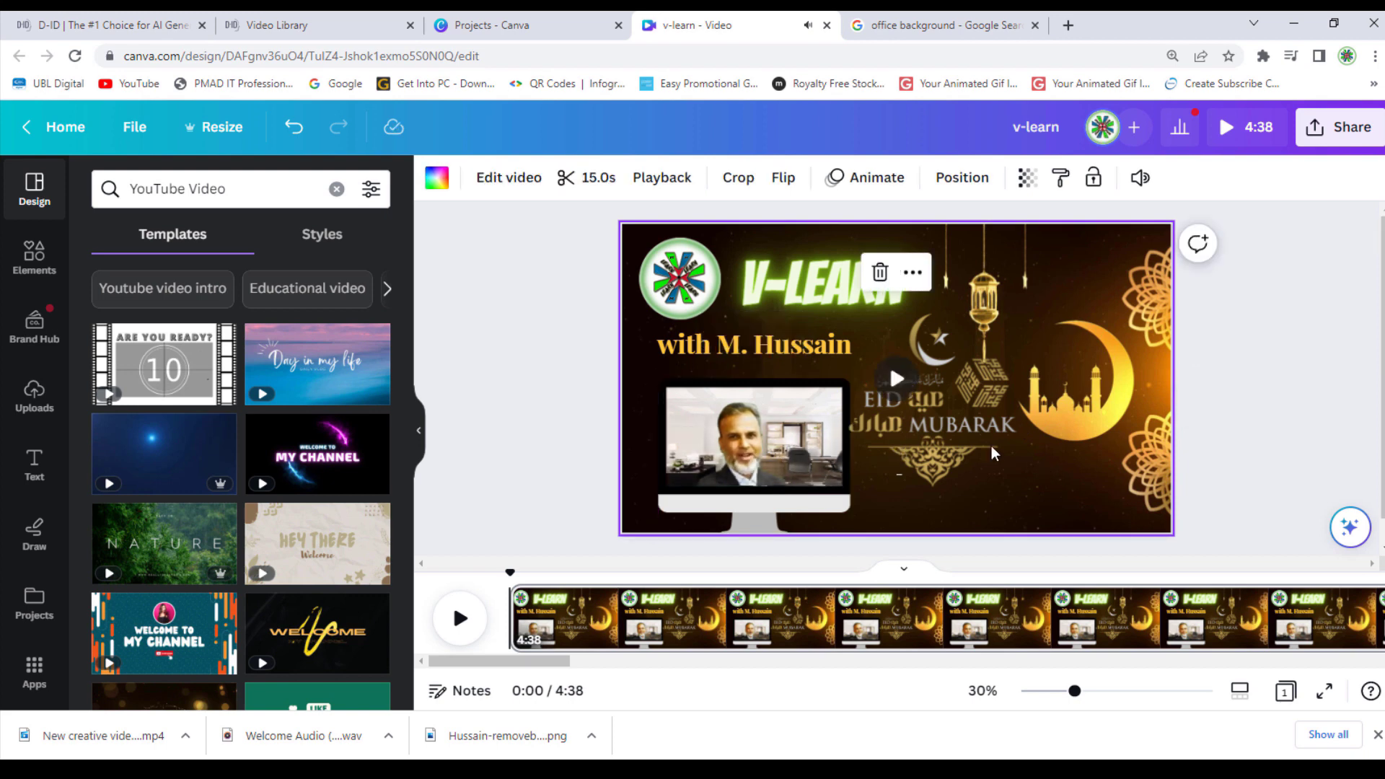
click(895, 380)
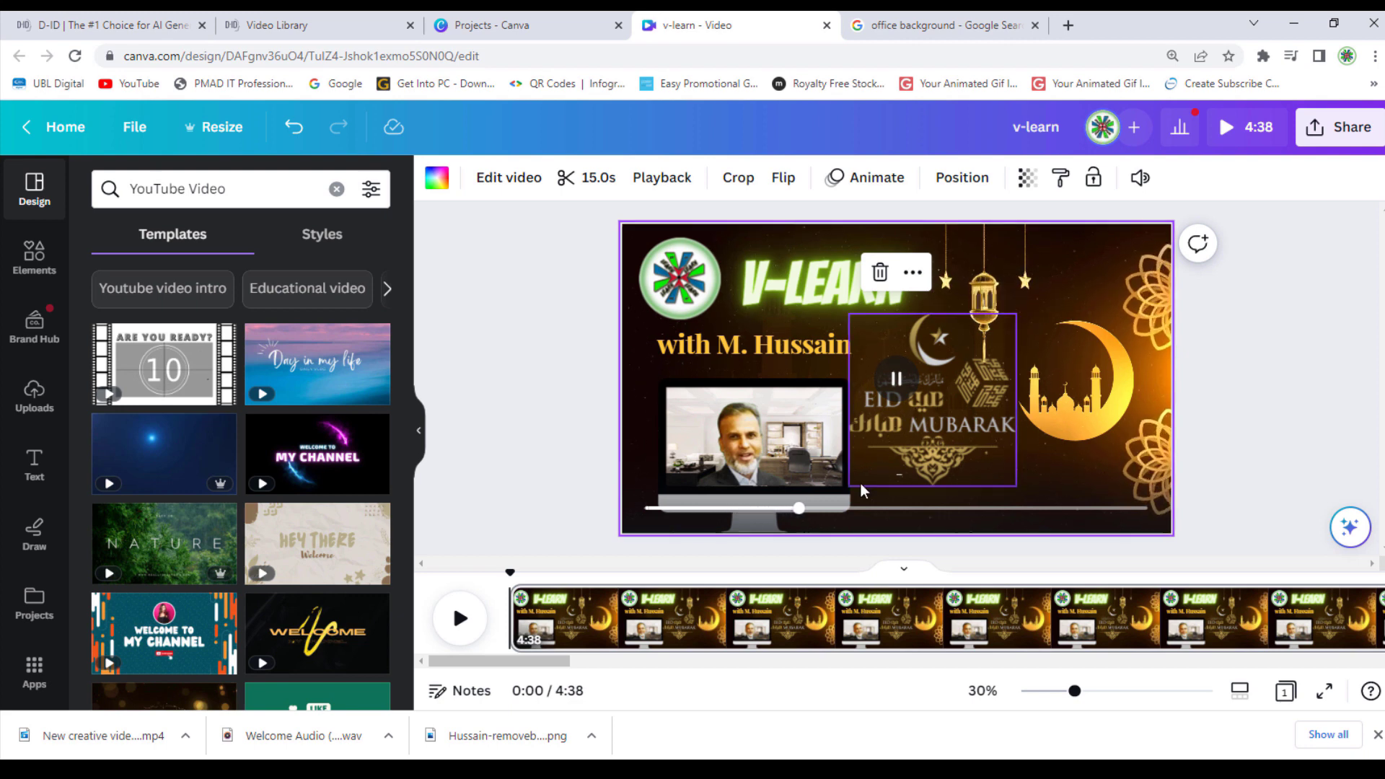
click(745, 447)
click(754, 441)
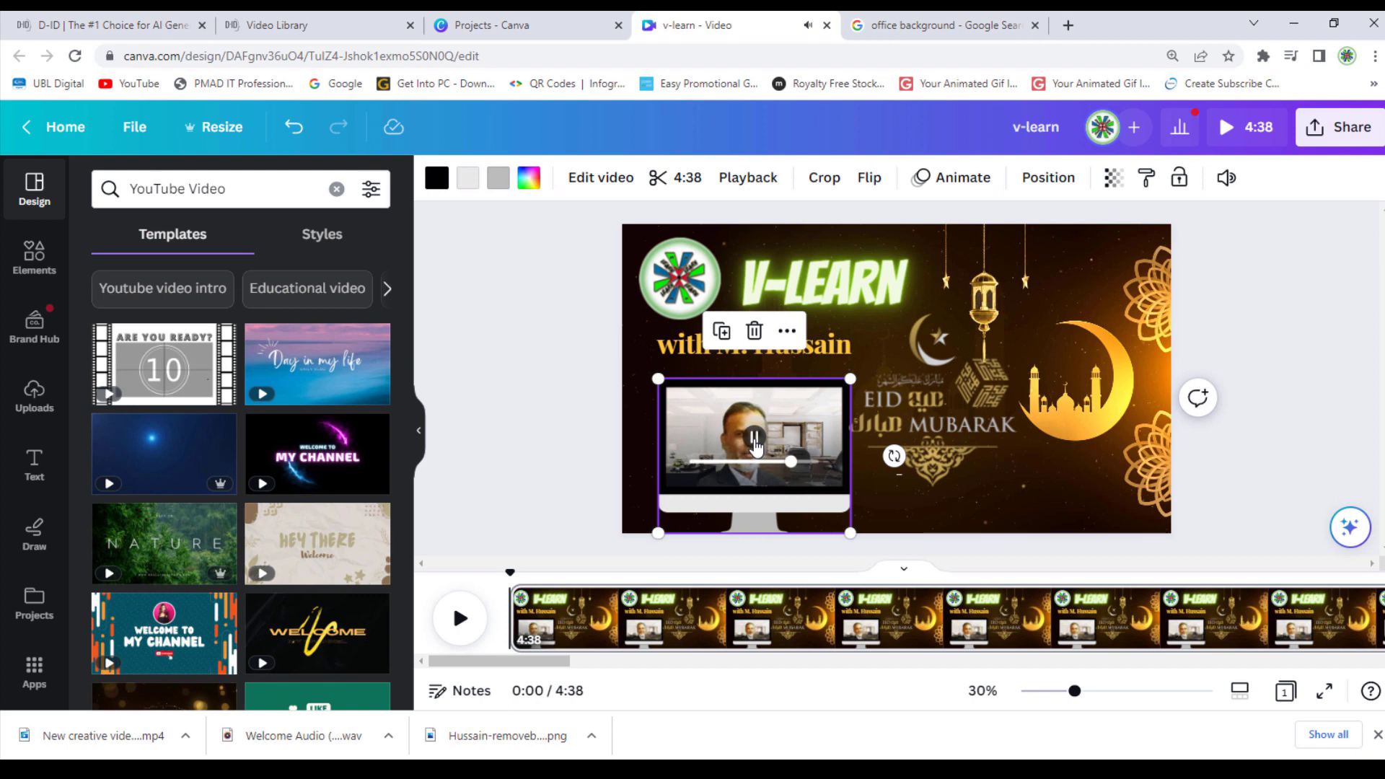
click(945, 380)
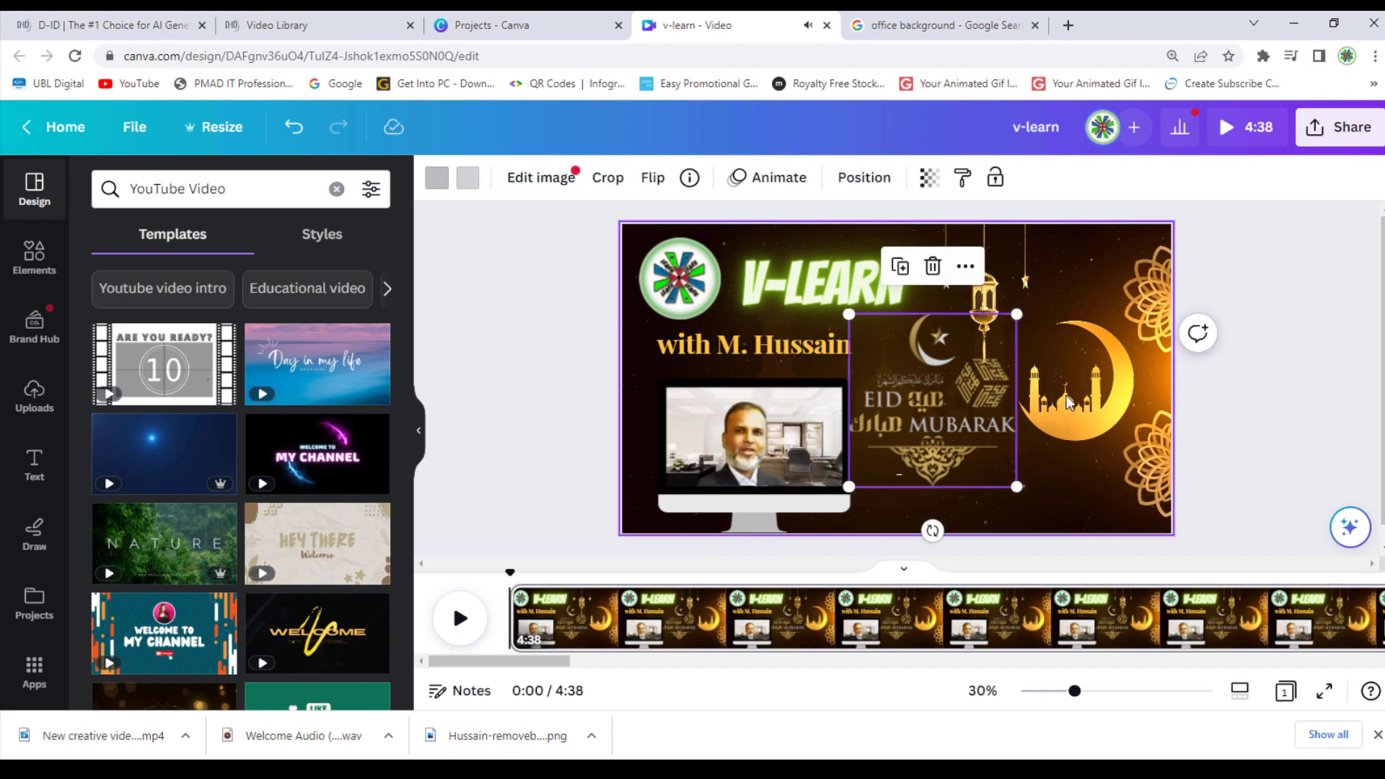
click(895, 388)
click(894, 387)
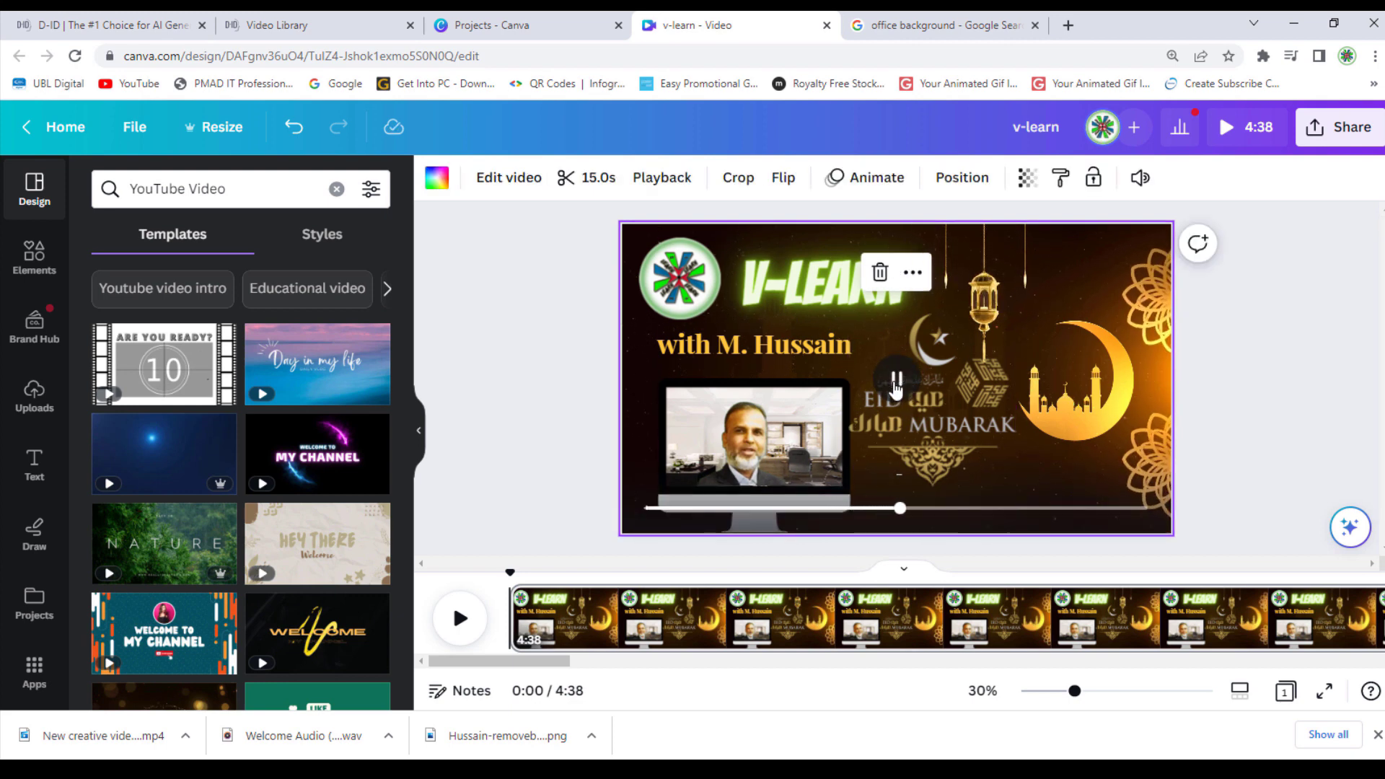
Download the v-learn design as a 1080p MP4 and show v-learn.mp4 in its folder
click(1338, 127)
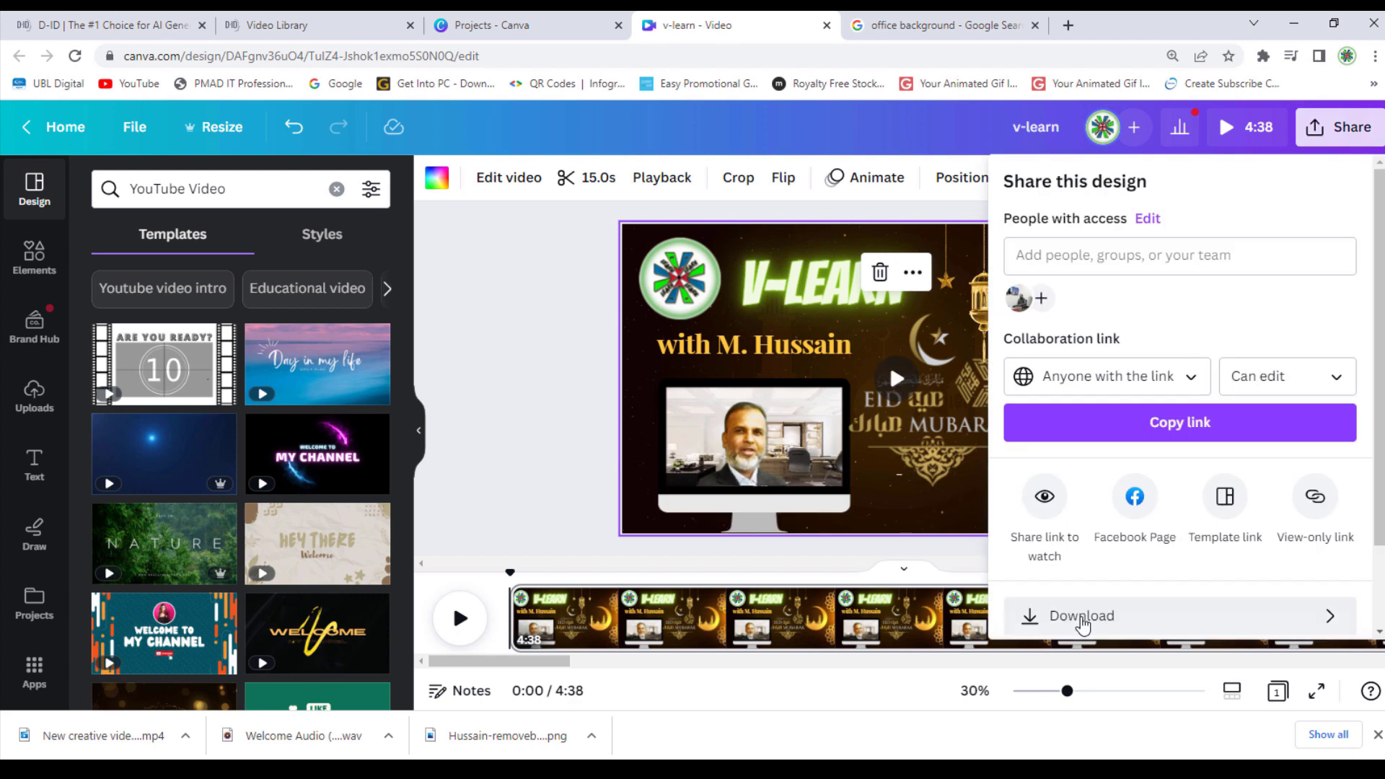
click(1066, 615)
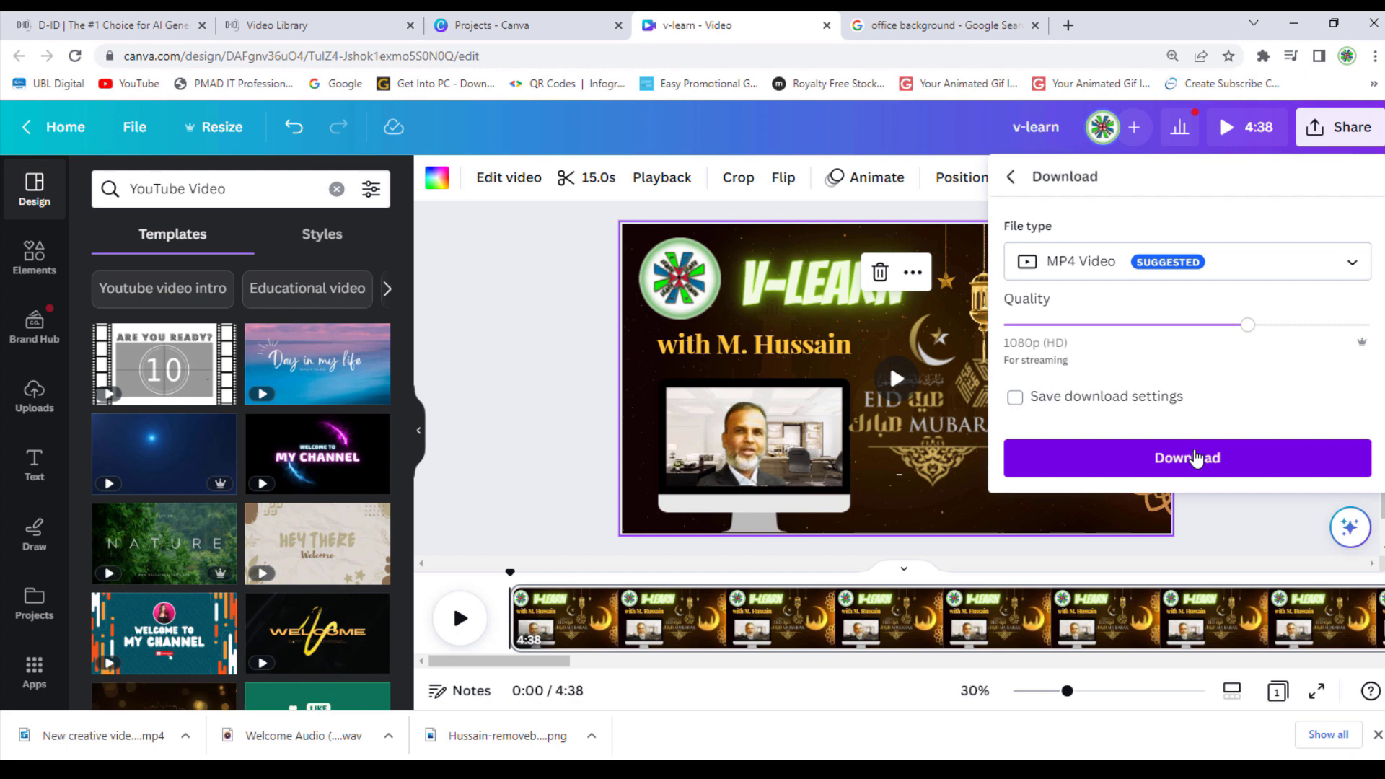
click(1195, 459)
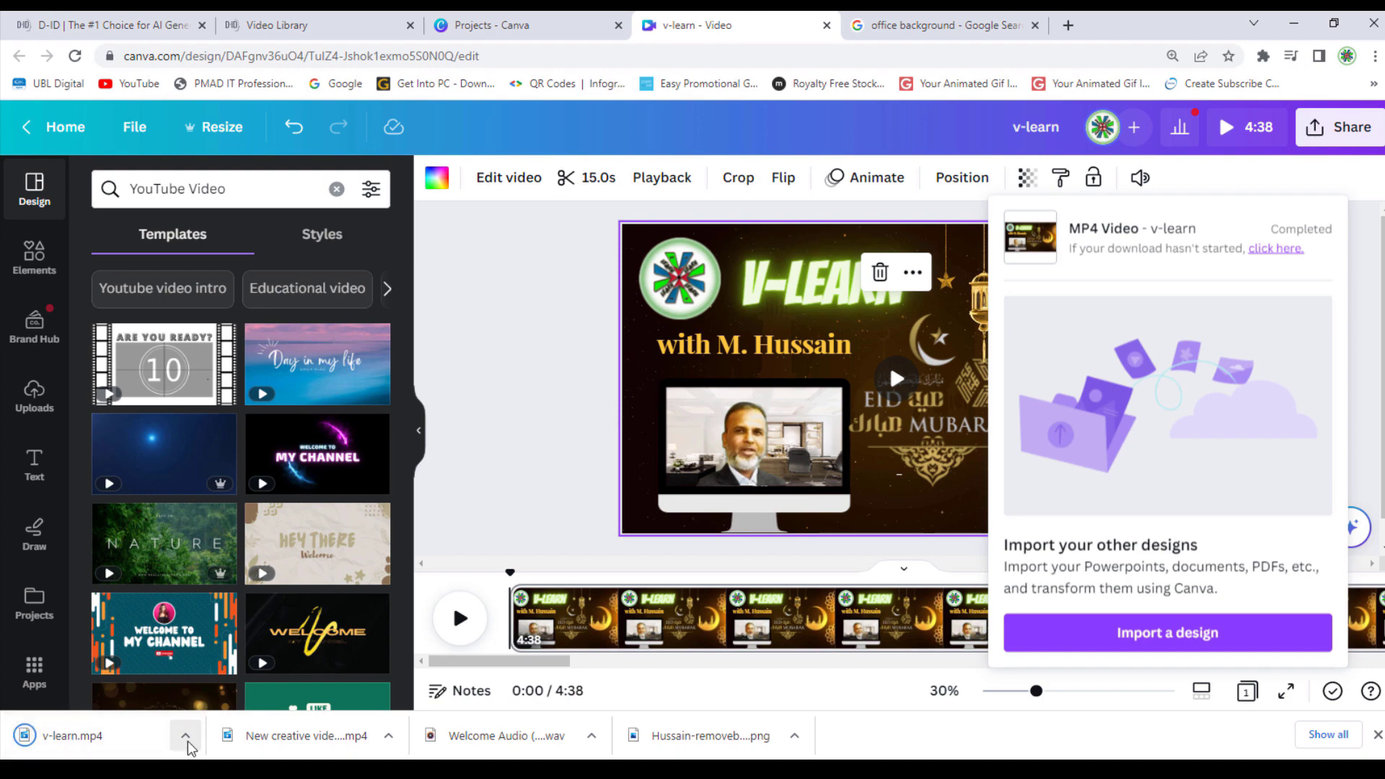
click(185, 737)
click(246, 676)
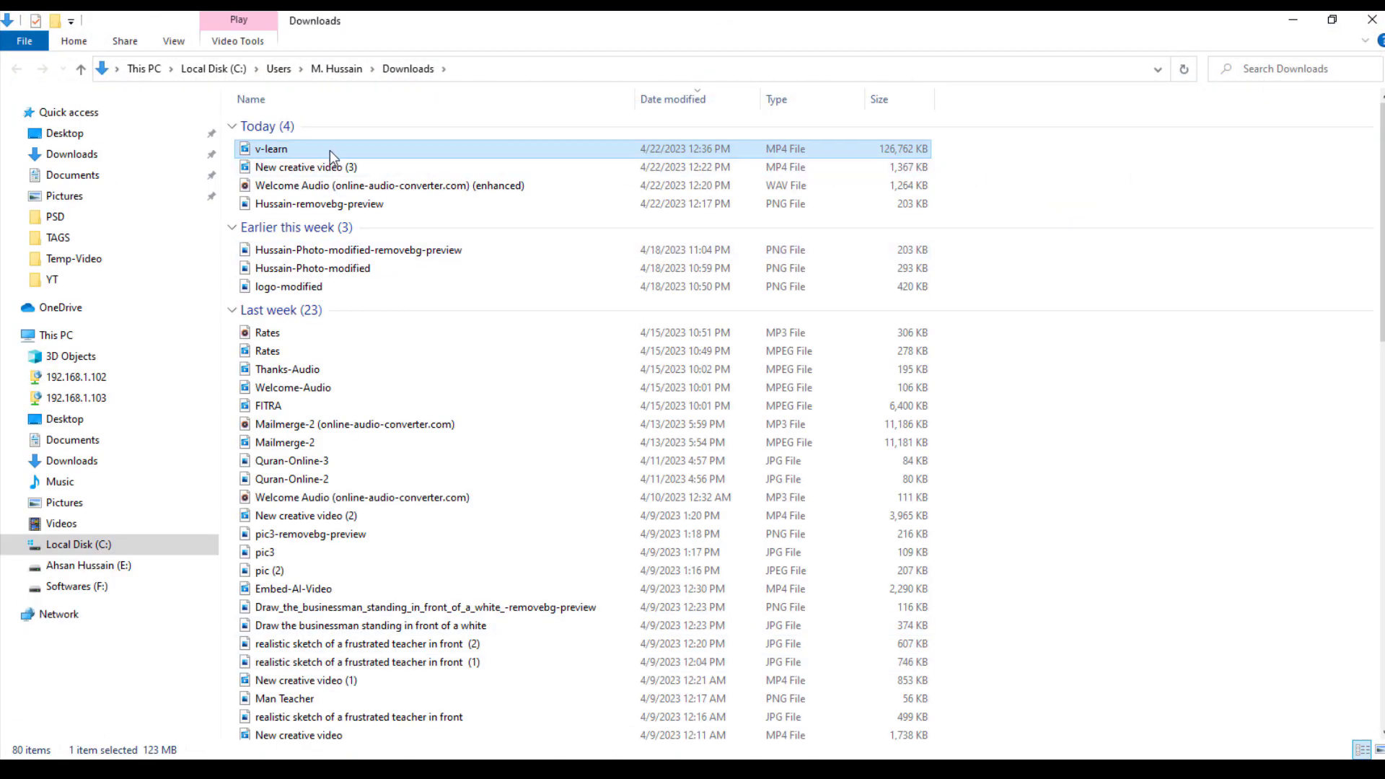
Play v-learn.mp4 from the Downloads folder
double_click(330, 150)
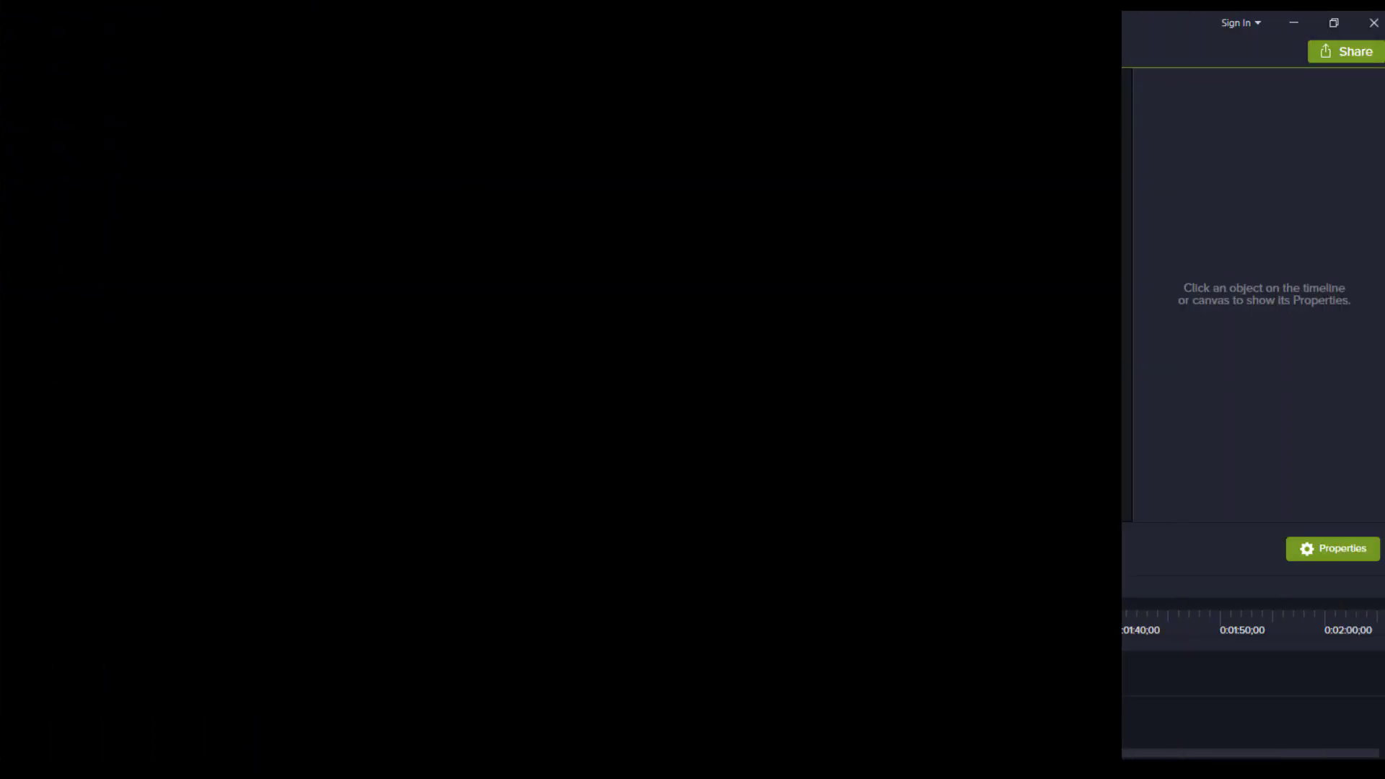
Import v-learn.mp4 from Downloads, drop it on Track 1, and scrub back in the clip
click(212, 355)
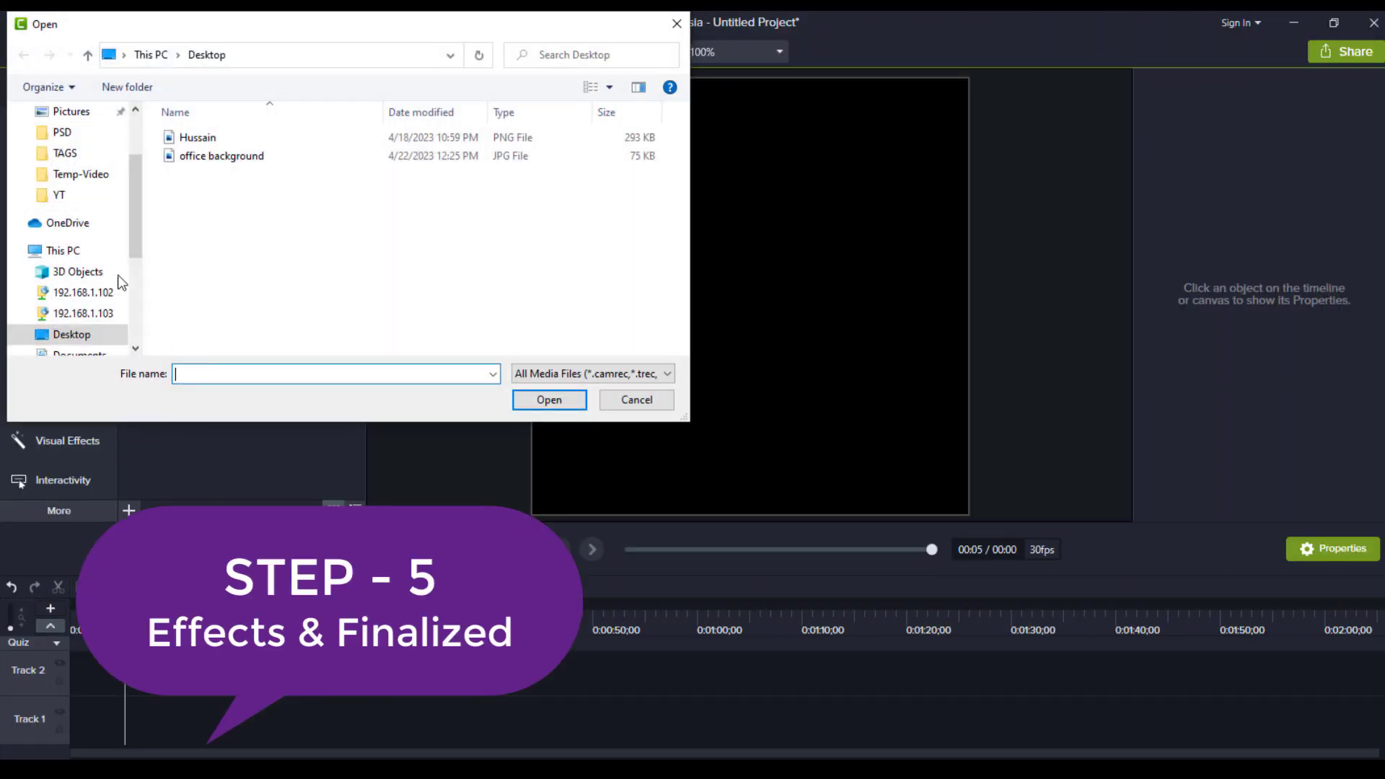
click(133, 313)
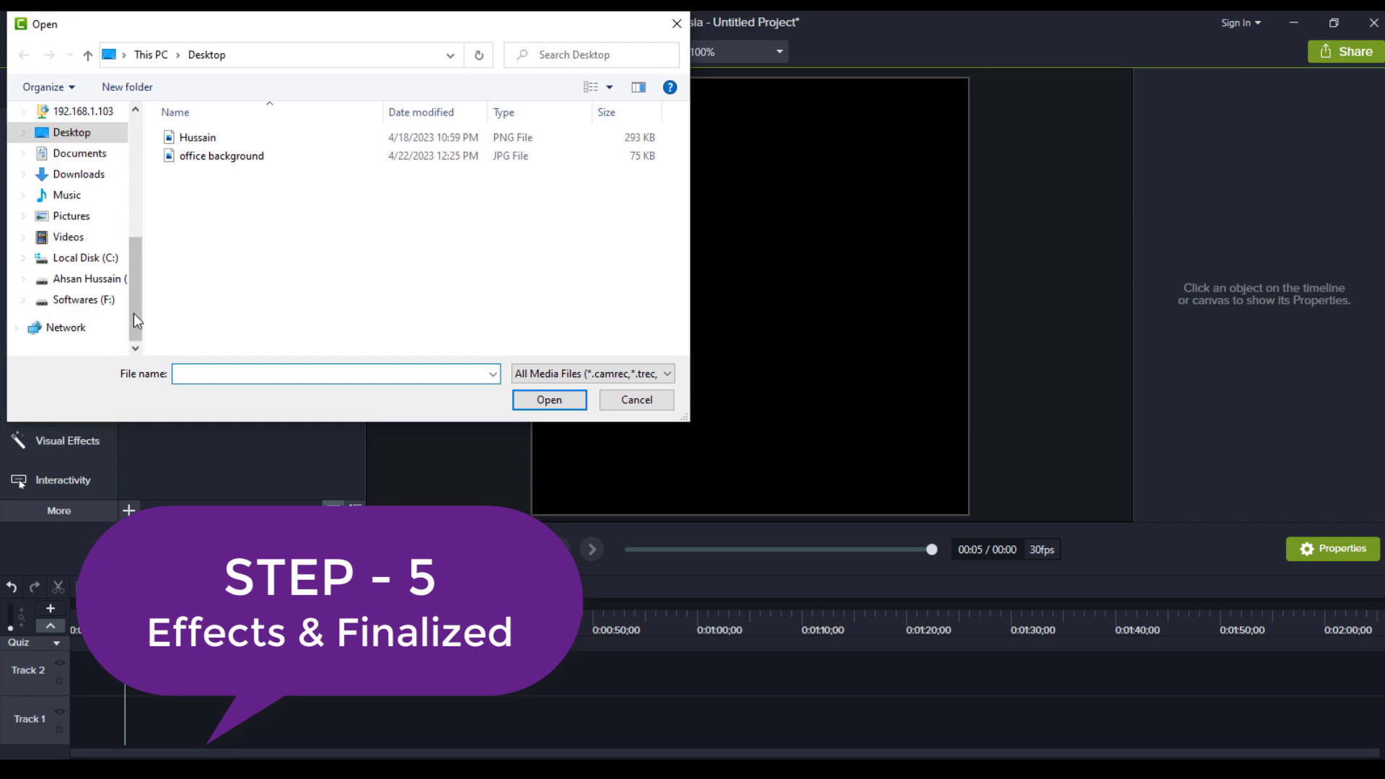
click(98, 178)
double_click(195, 163)
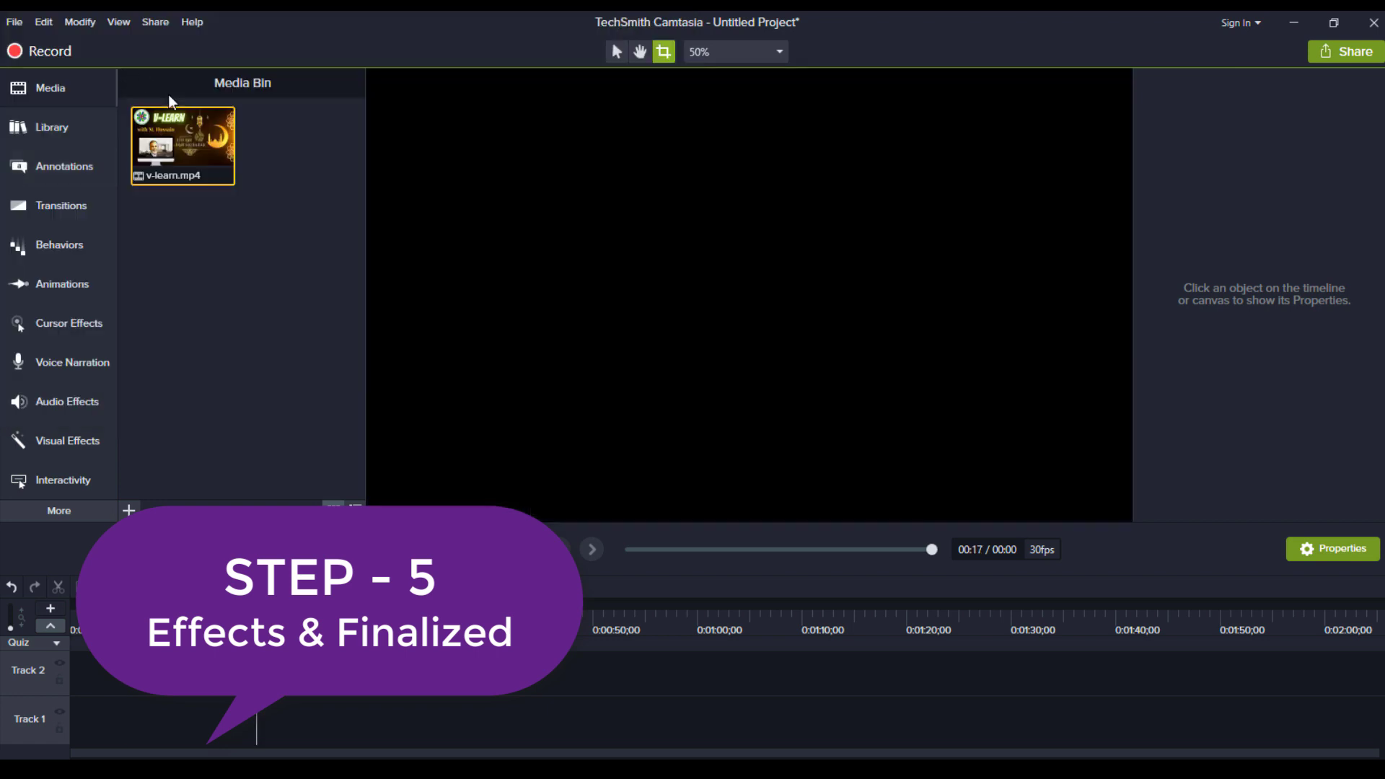
drag(182, 137, 46, 721)
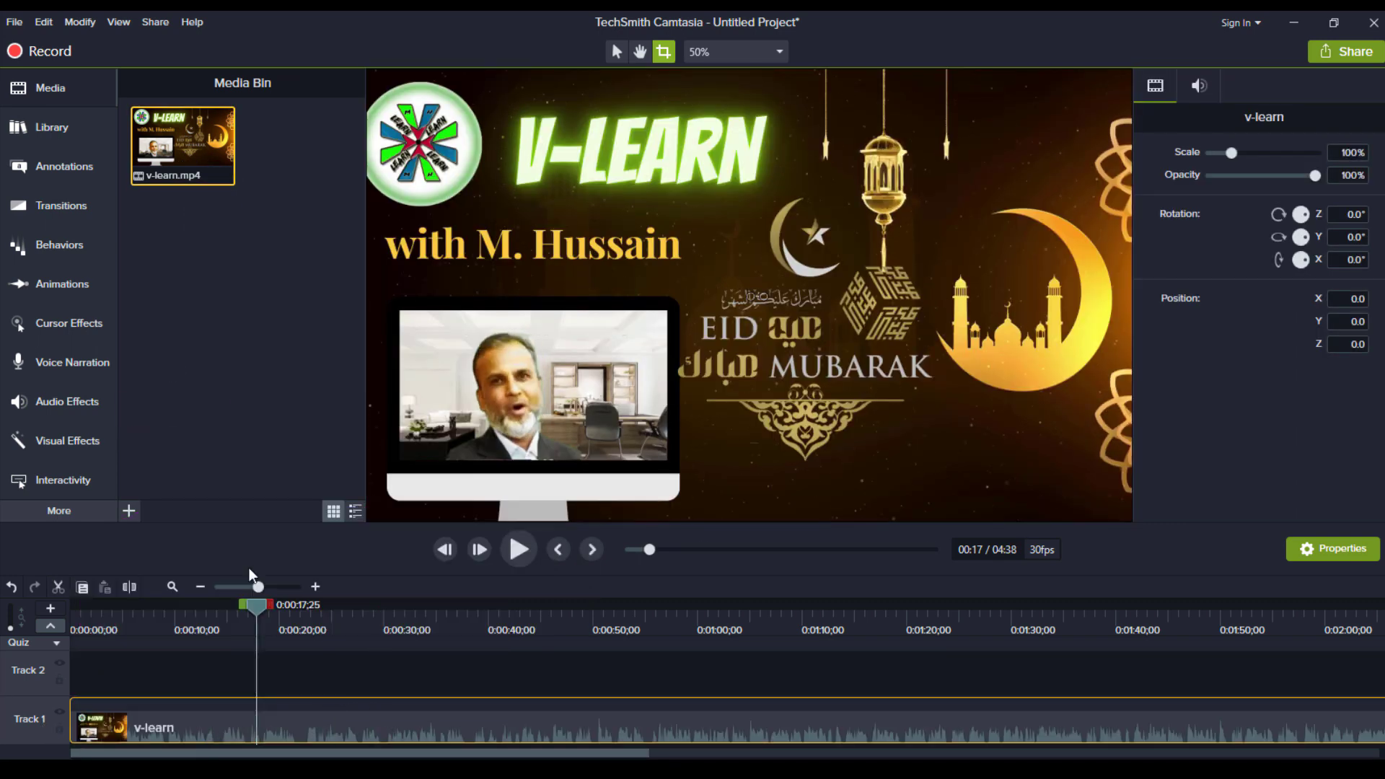
mouse_move(258, 605)
mouse_down()
mouse_move(185, 600)
mouse_move(238, 599)
mouse_up()
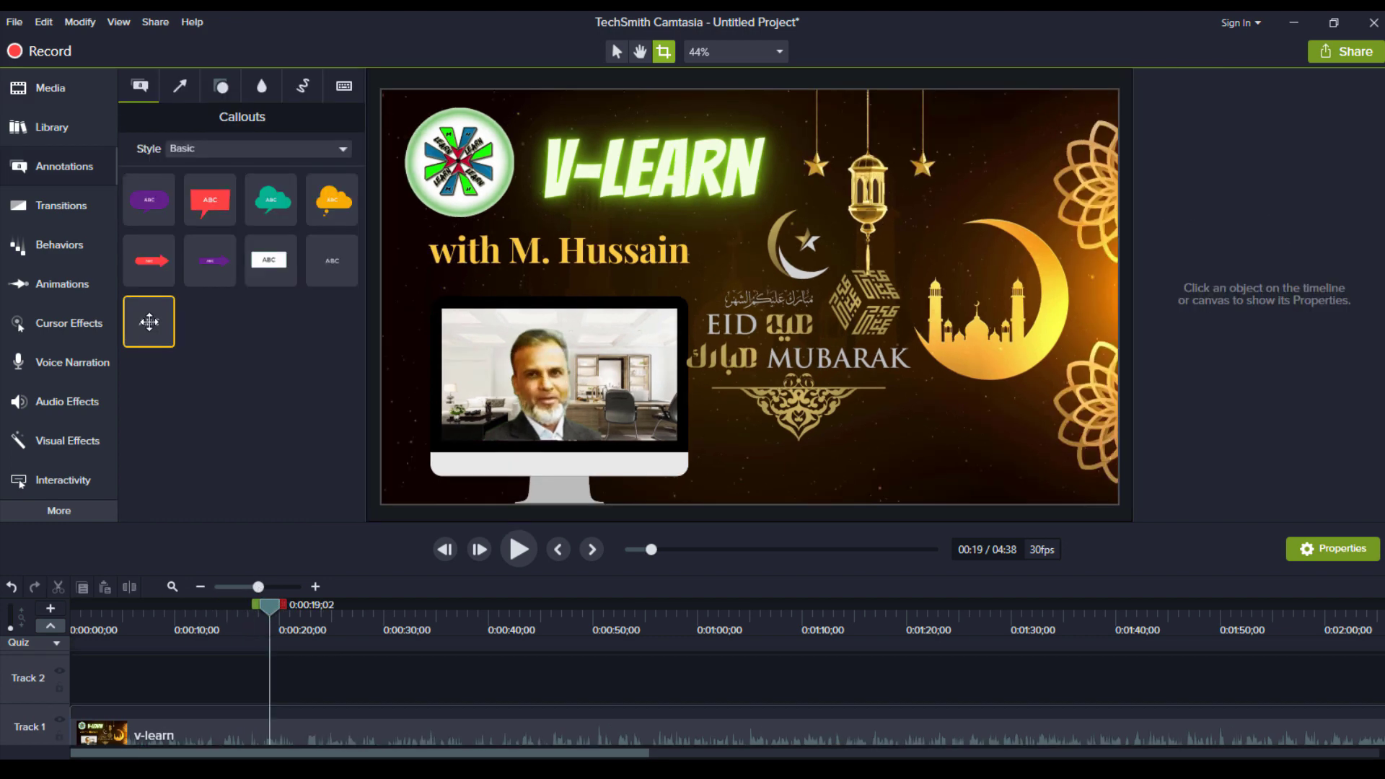
Add a text callout reading 'This video is generated by AI Tools.' below the EID MUBARAK artwork
drag(149, 322, 772, 404)
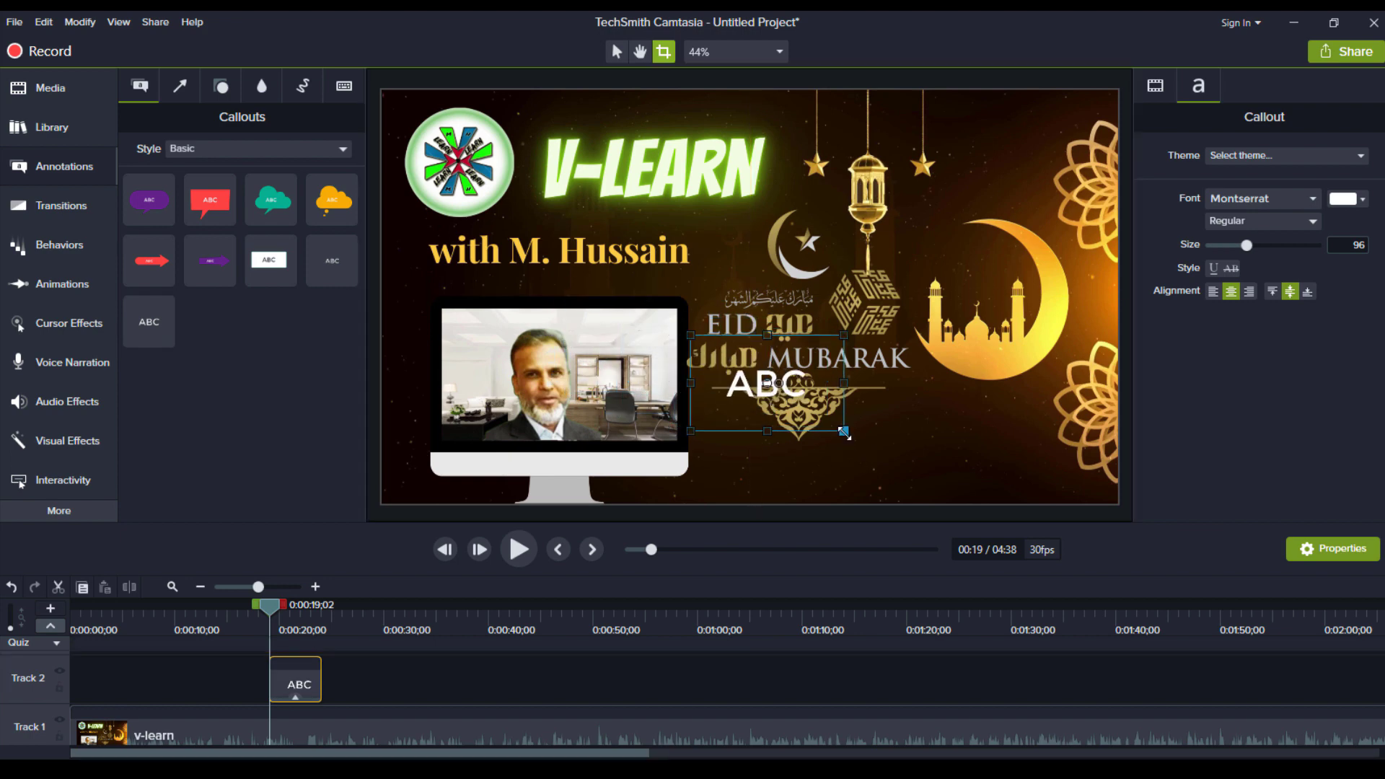
drag(845, 432, 990, 447)
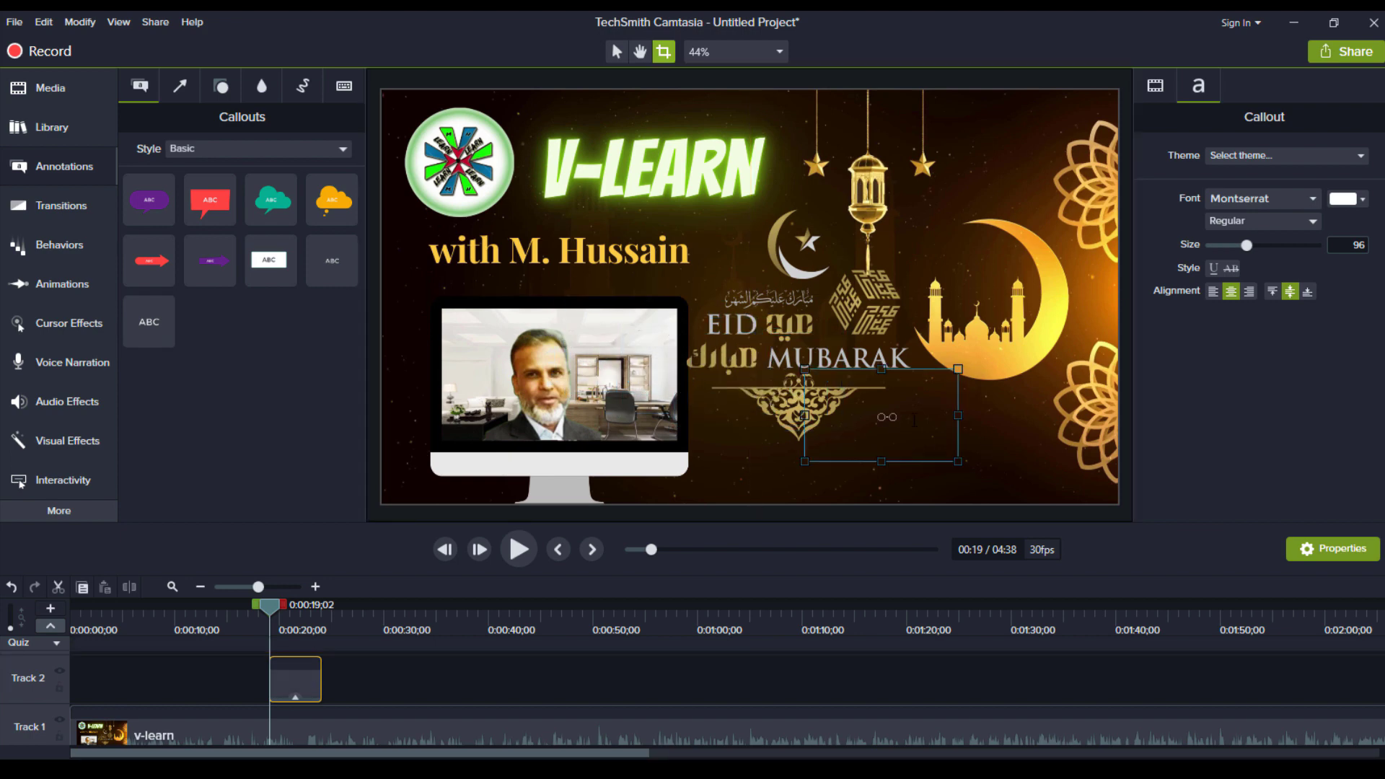
text(Thi)
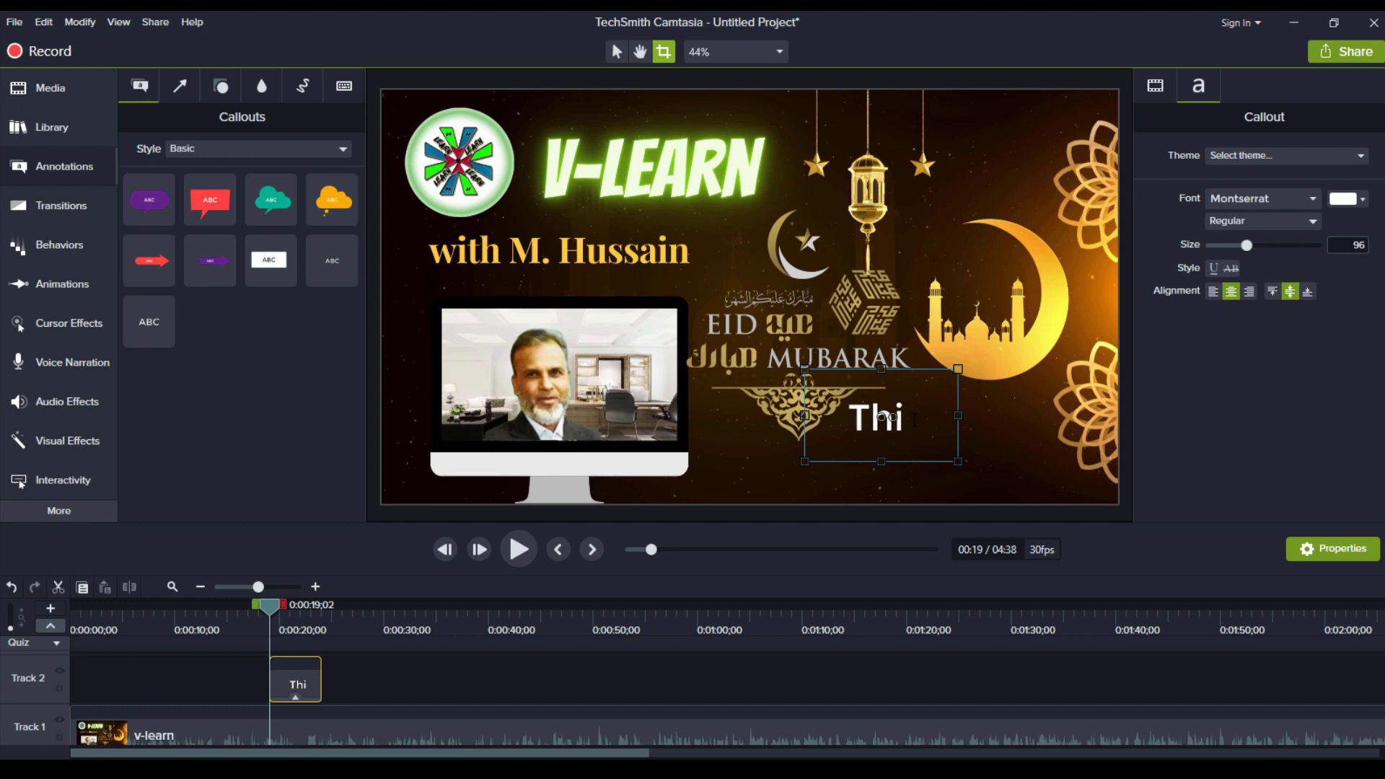
key(BackSpace)
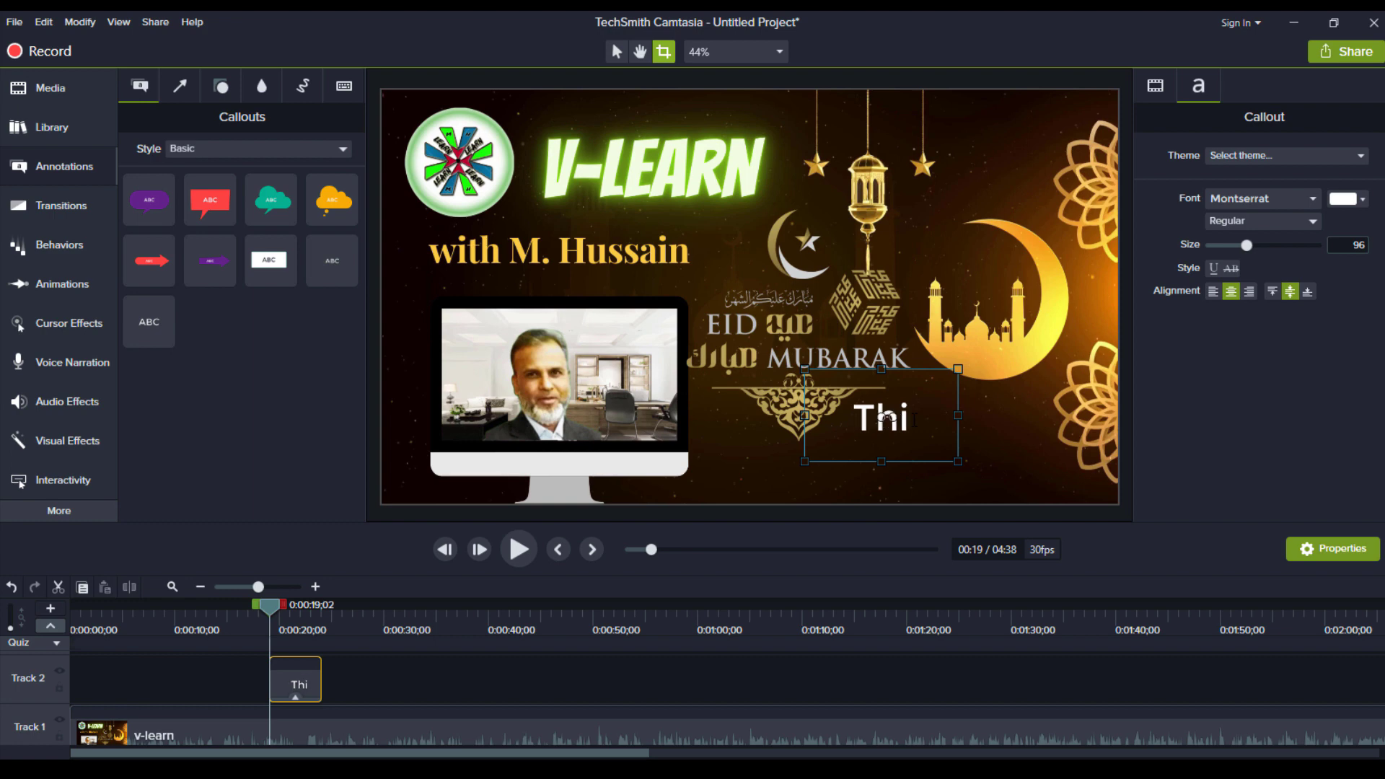
text(s video is)
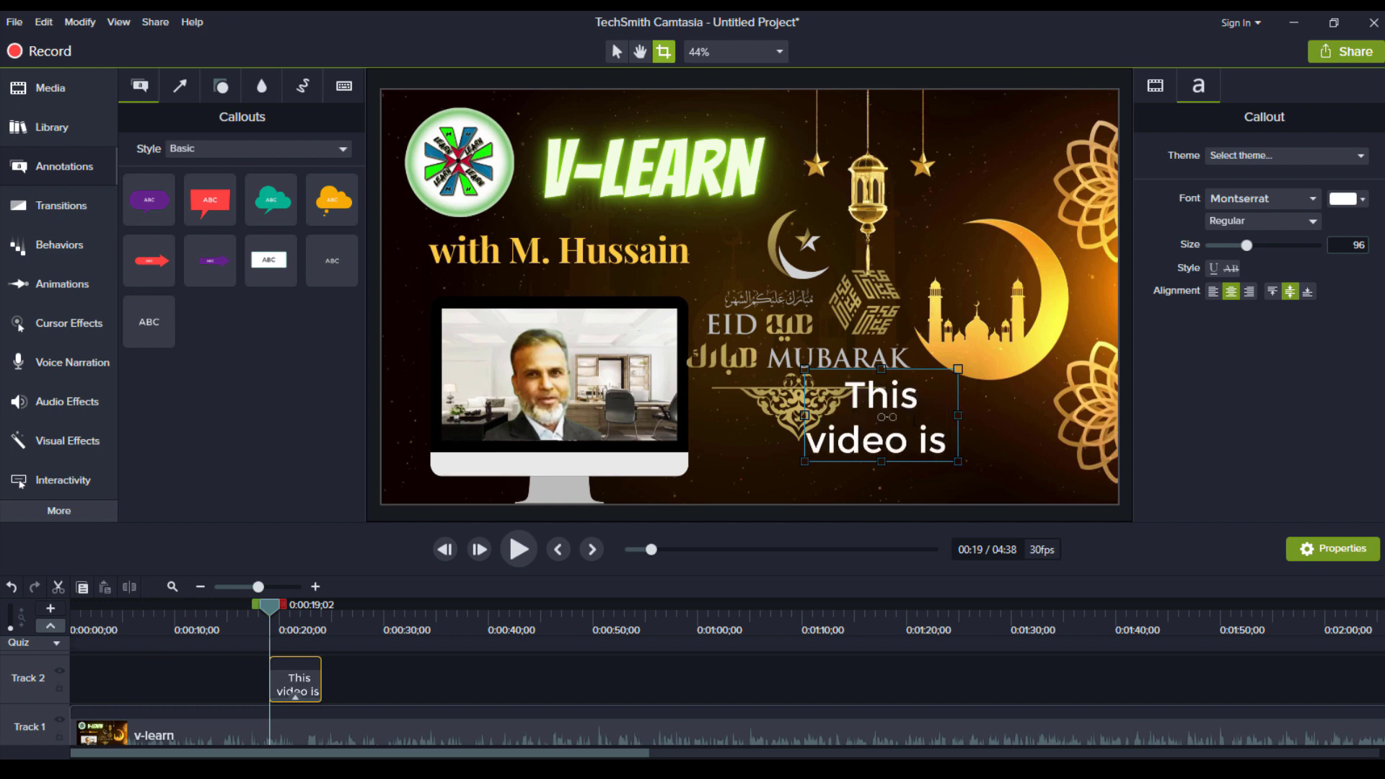
text( generated)
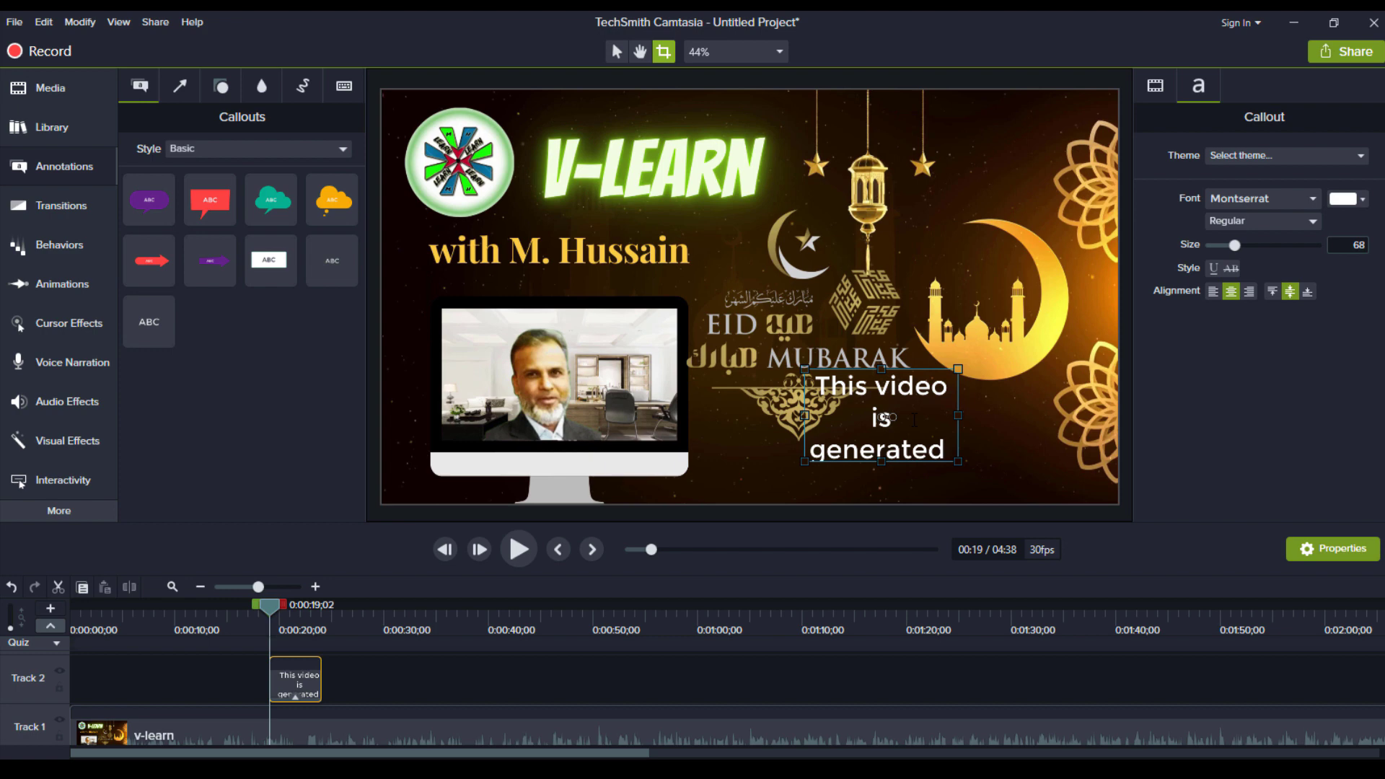
text( by AI)
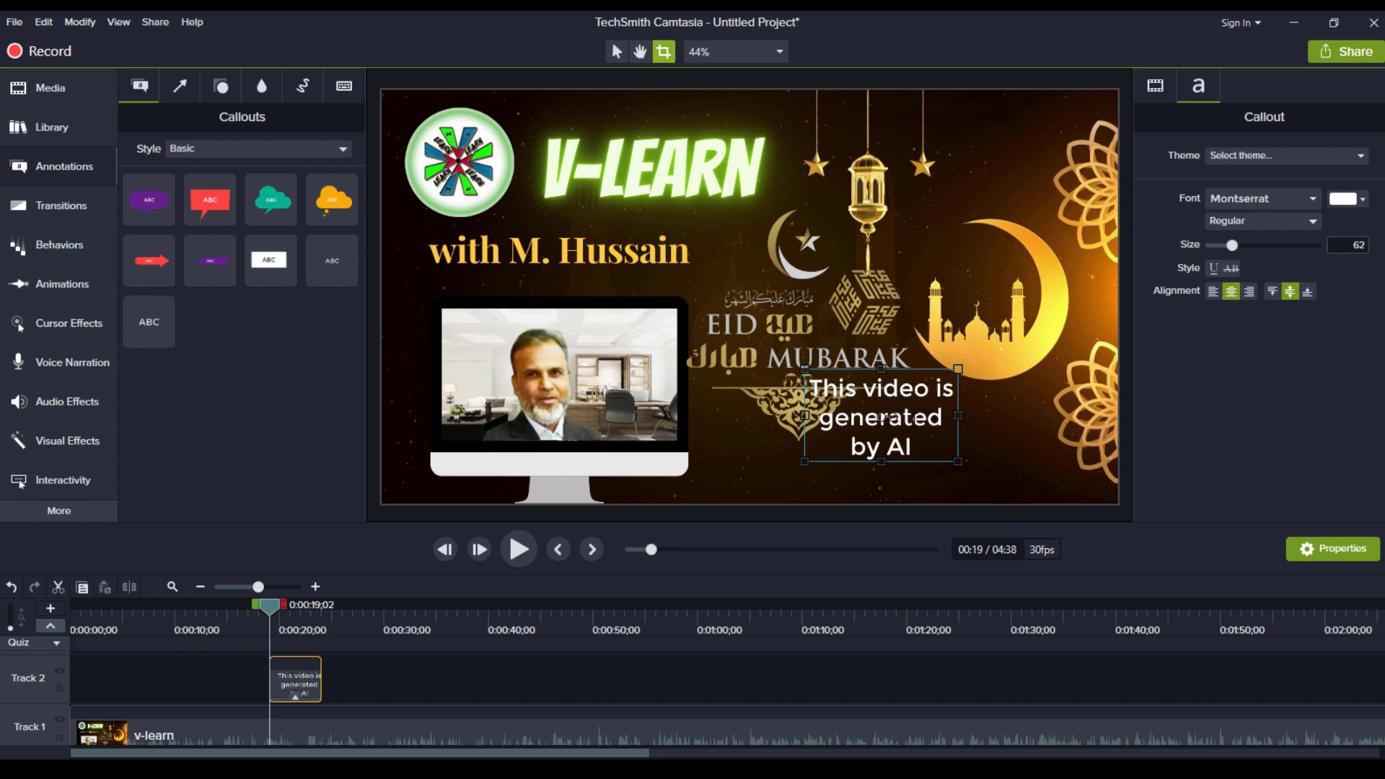
text( Tools.)
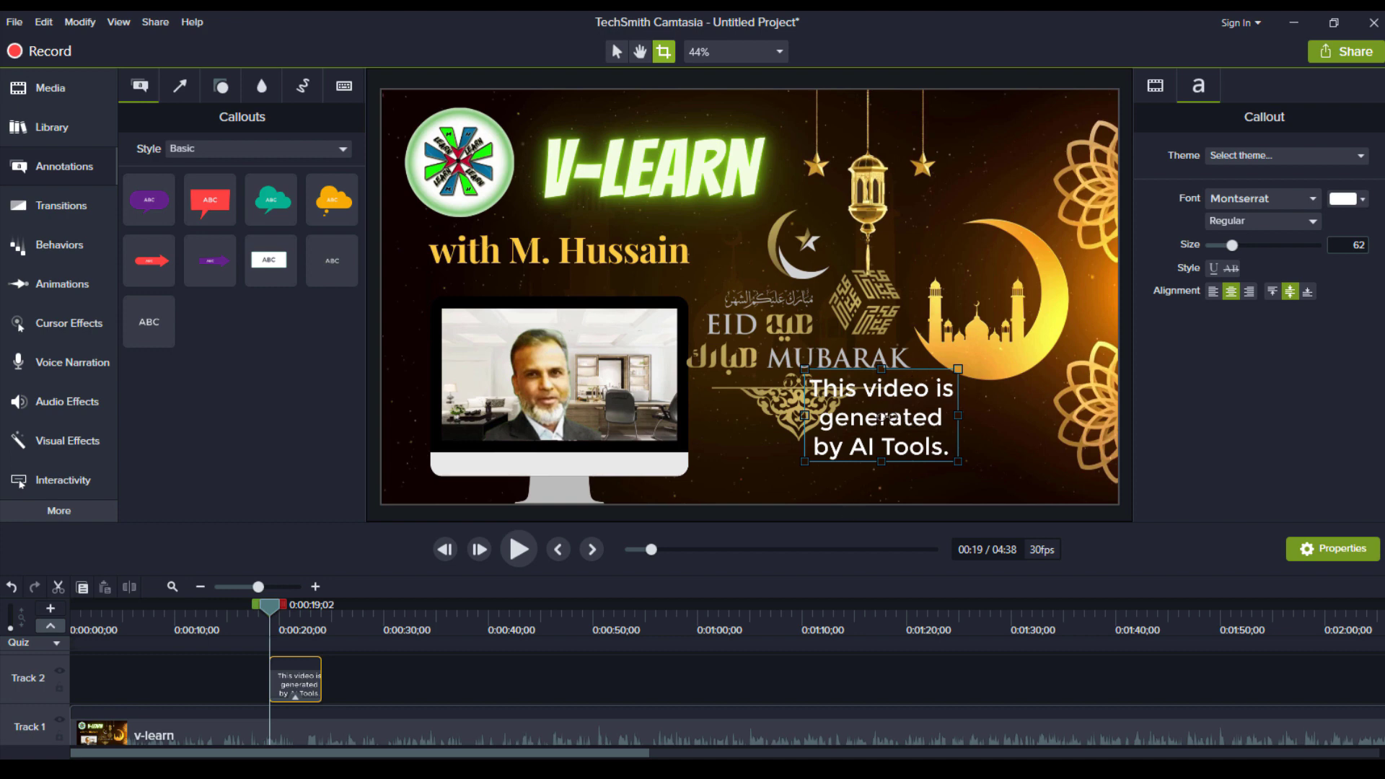
Position the caption in the lower right of the frame, nudged slightly left
click(925, 280)
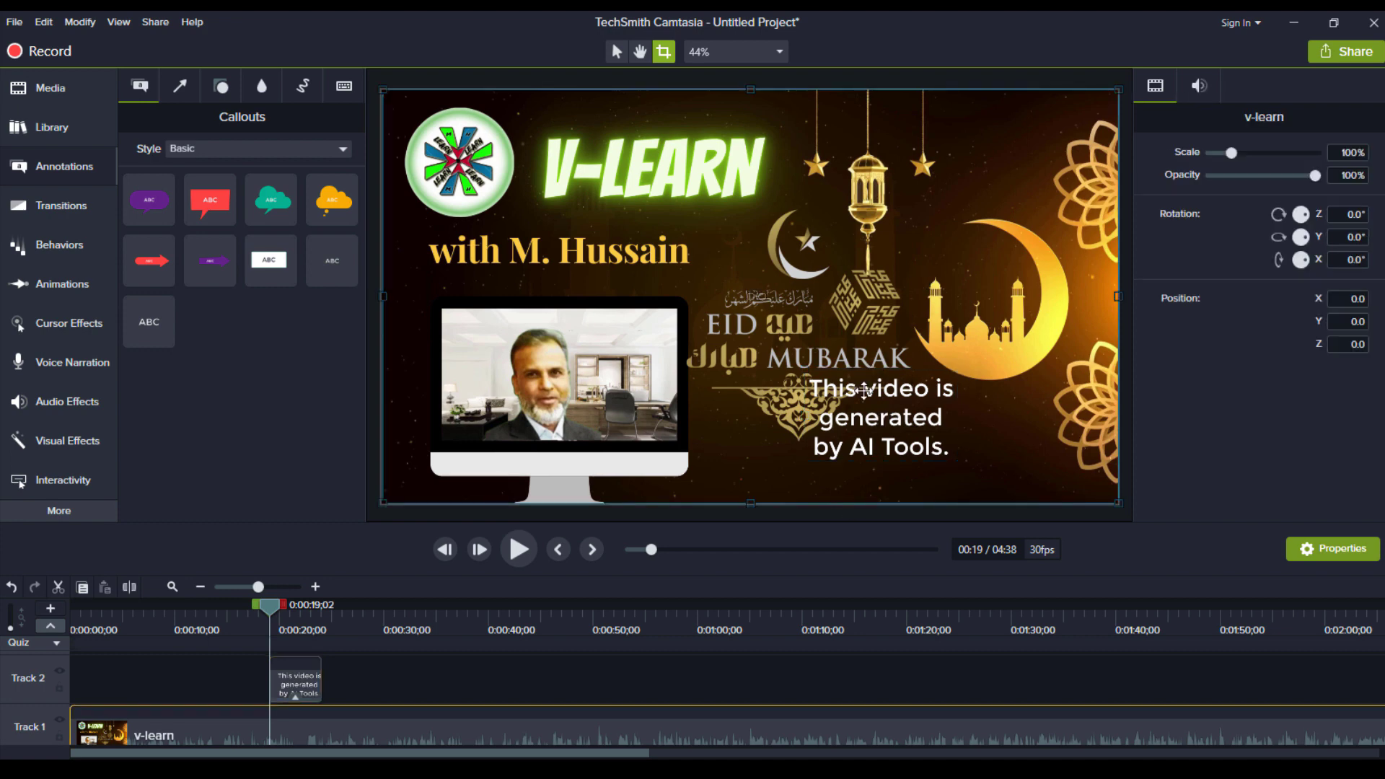
click(863, 416)
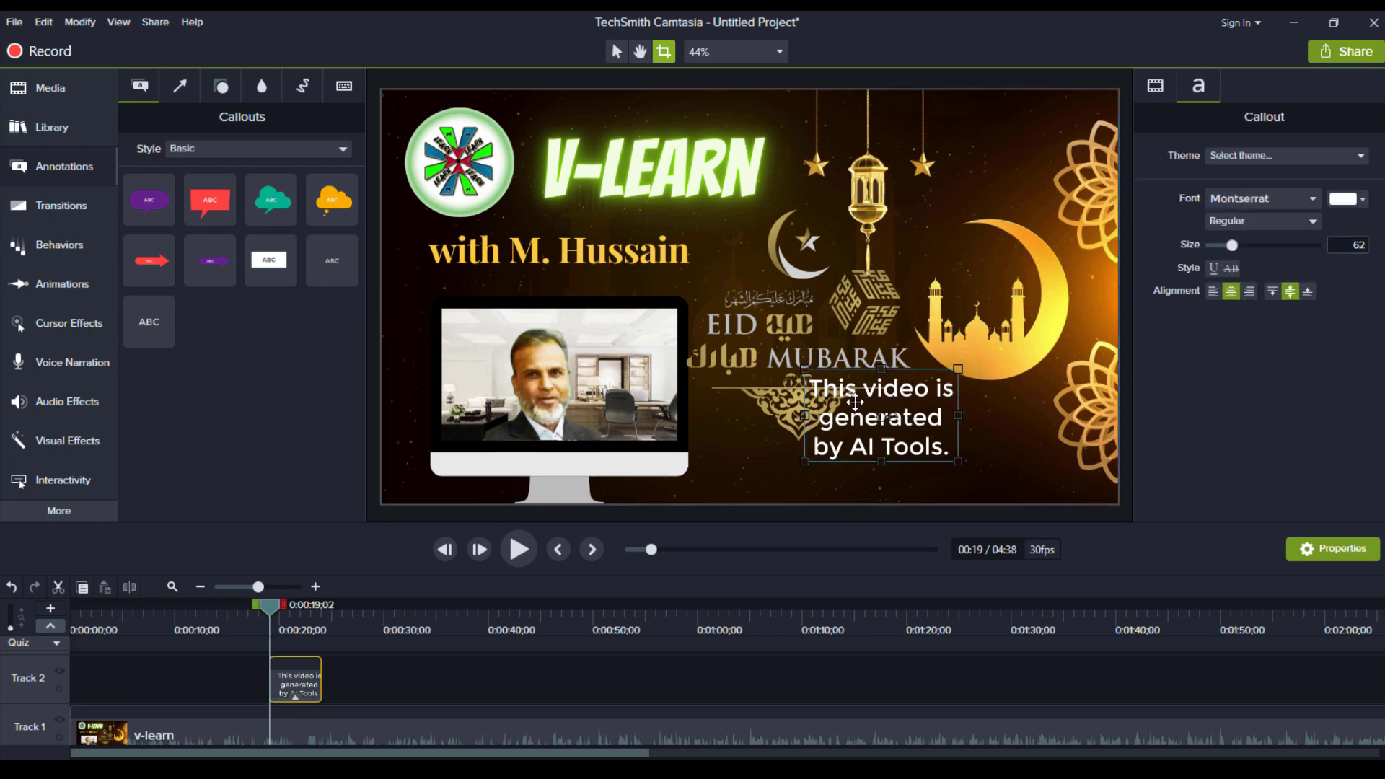
drag(854, 392, 1005, 421)
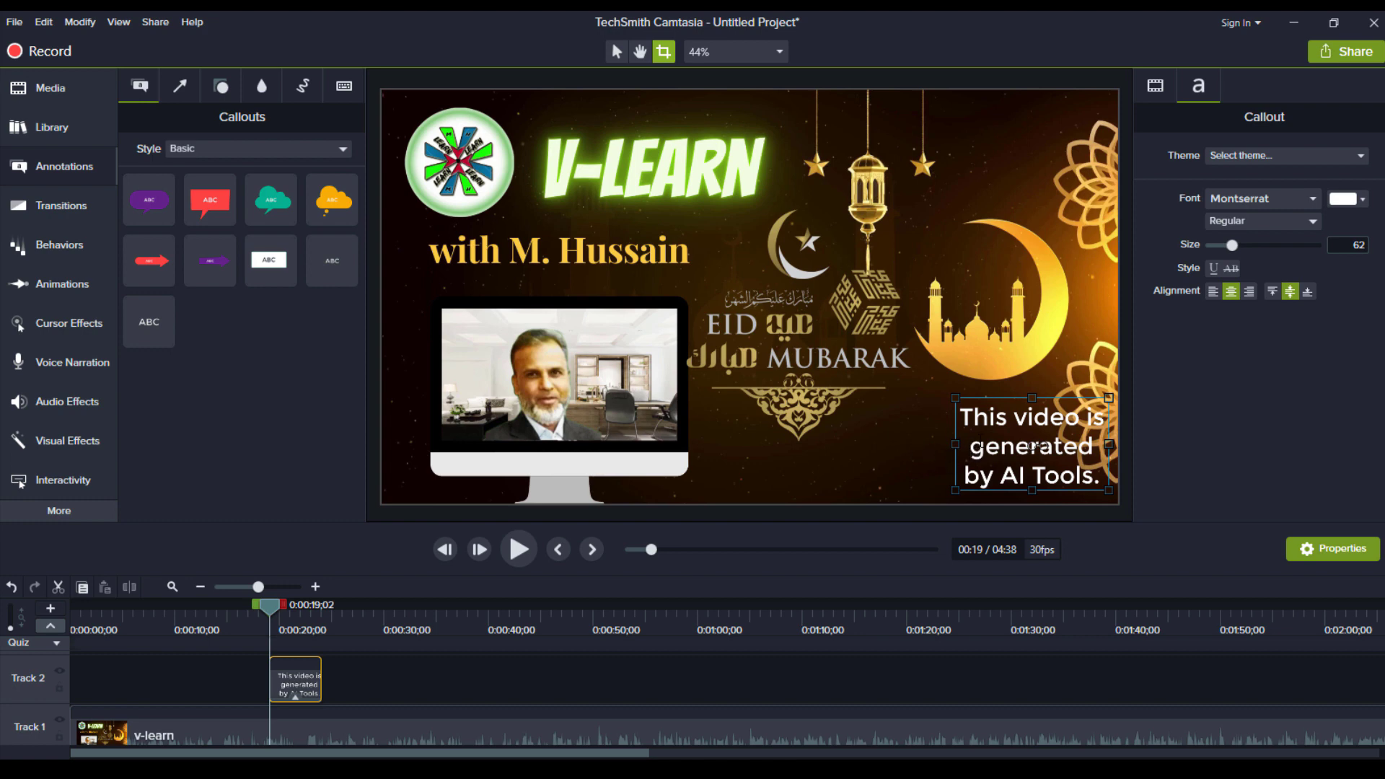
click(968, 386)
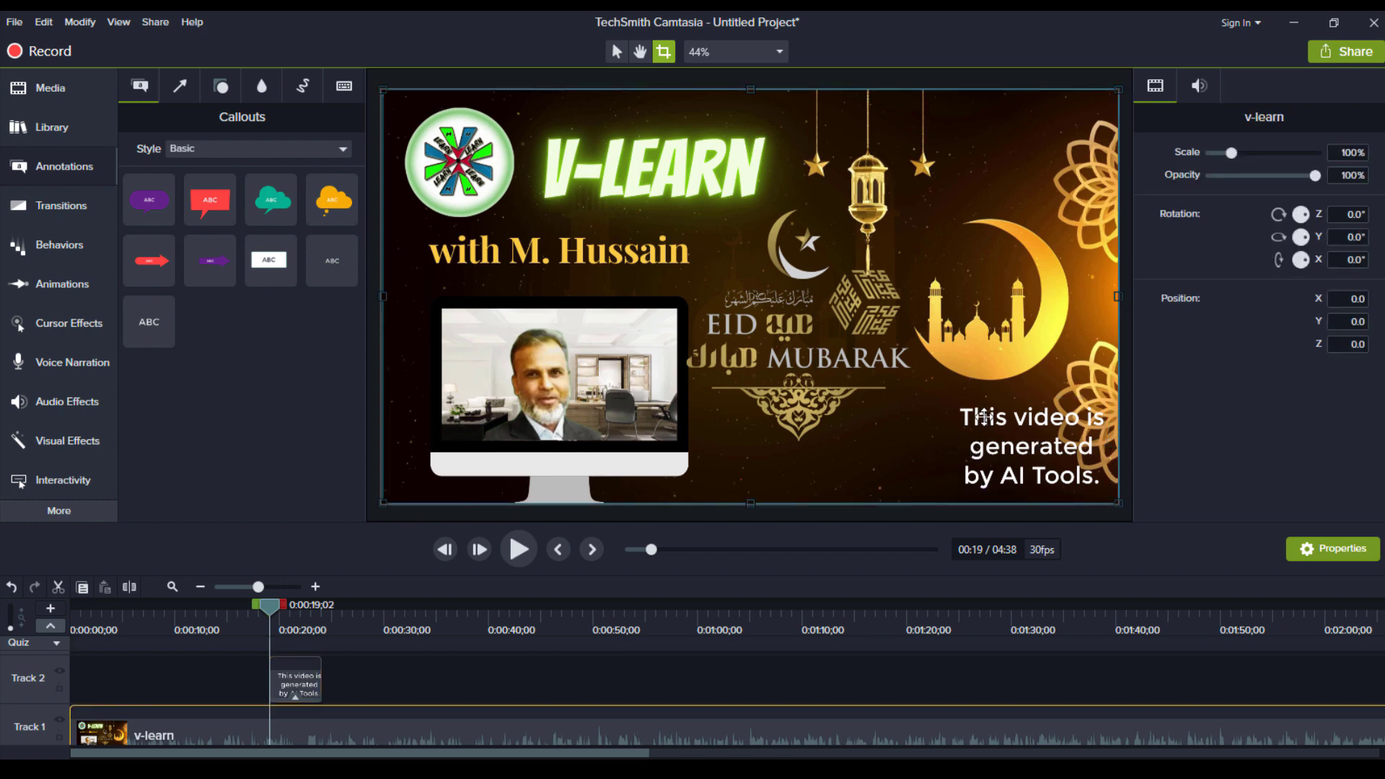
drag(978, 421, 916, 423)
Make the caption text red (#E60E0E) and bring up the Share destinations list
click(1323, 284)
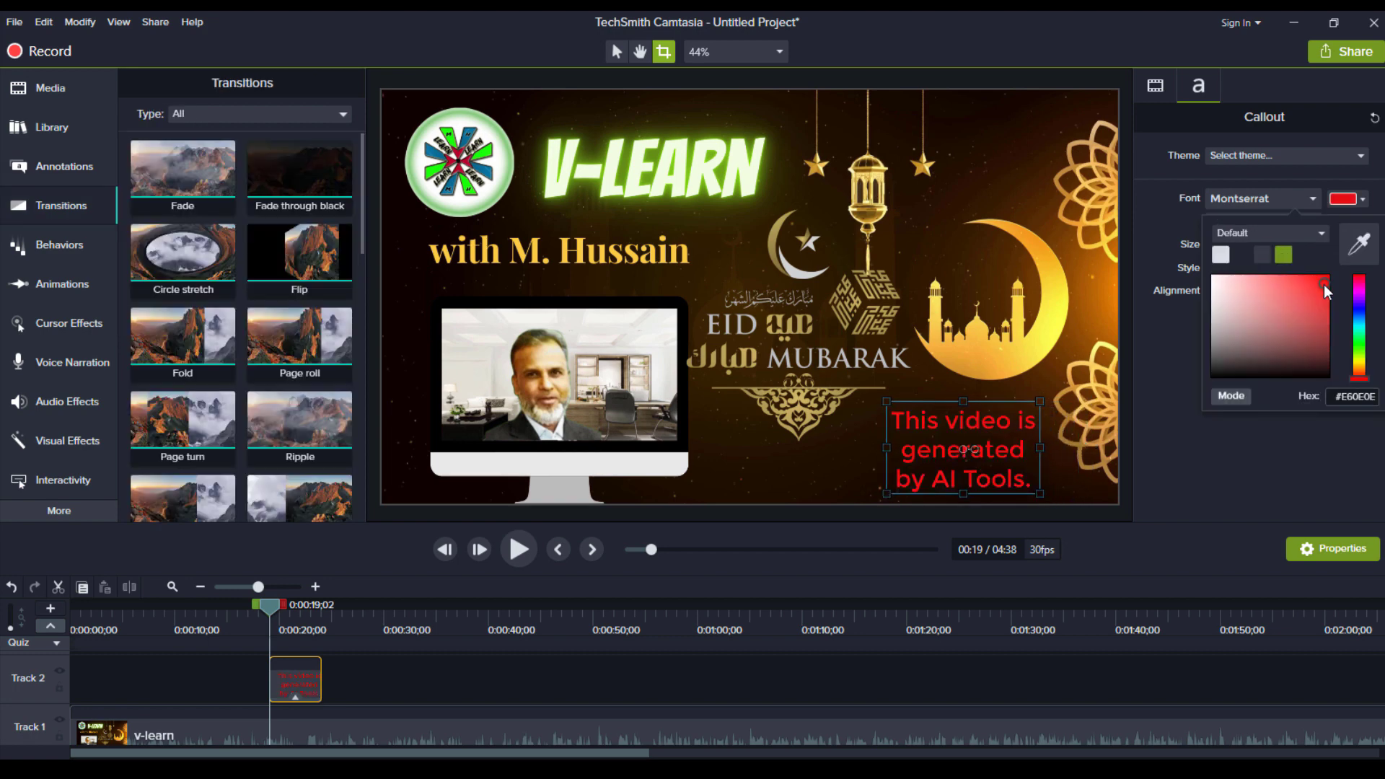
click(973, 156)
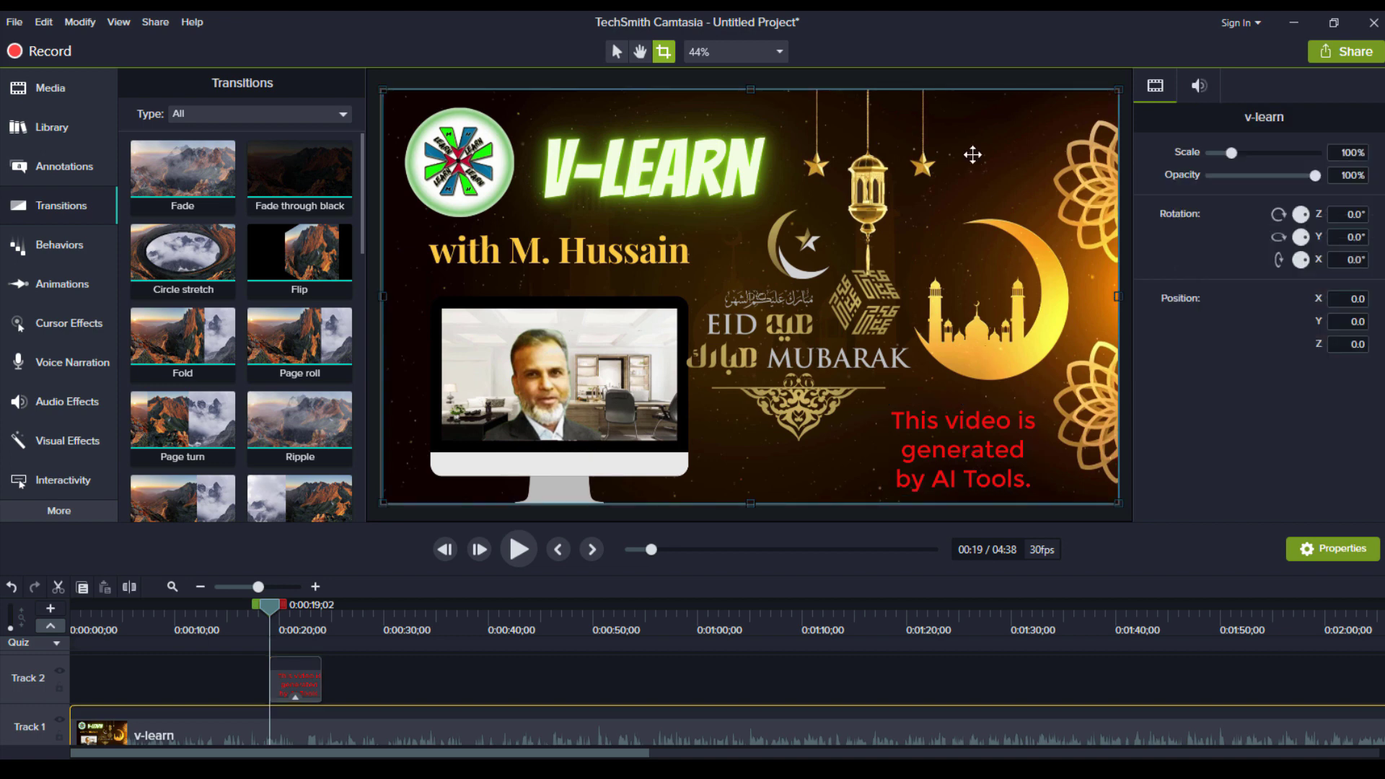
click(1356, 53)
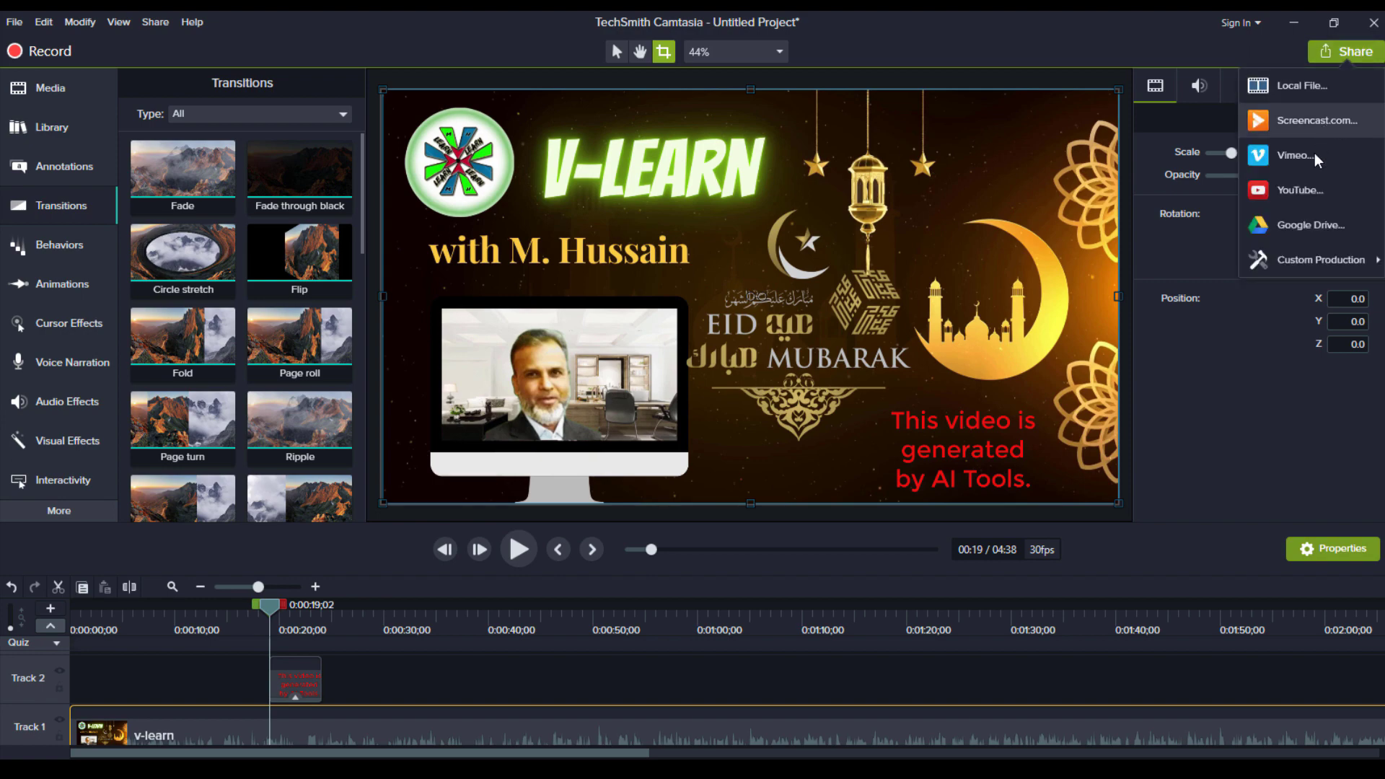
Start a custom local-file production and bring up the embed and video size settings
click(1321, 88)
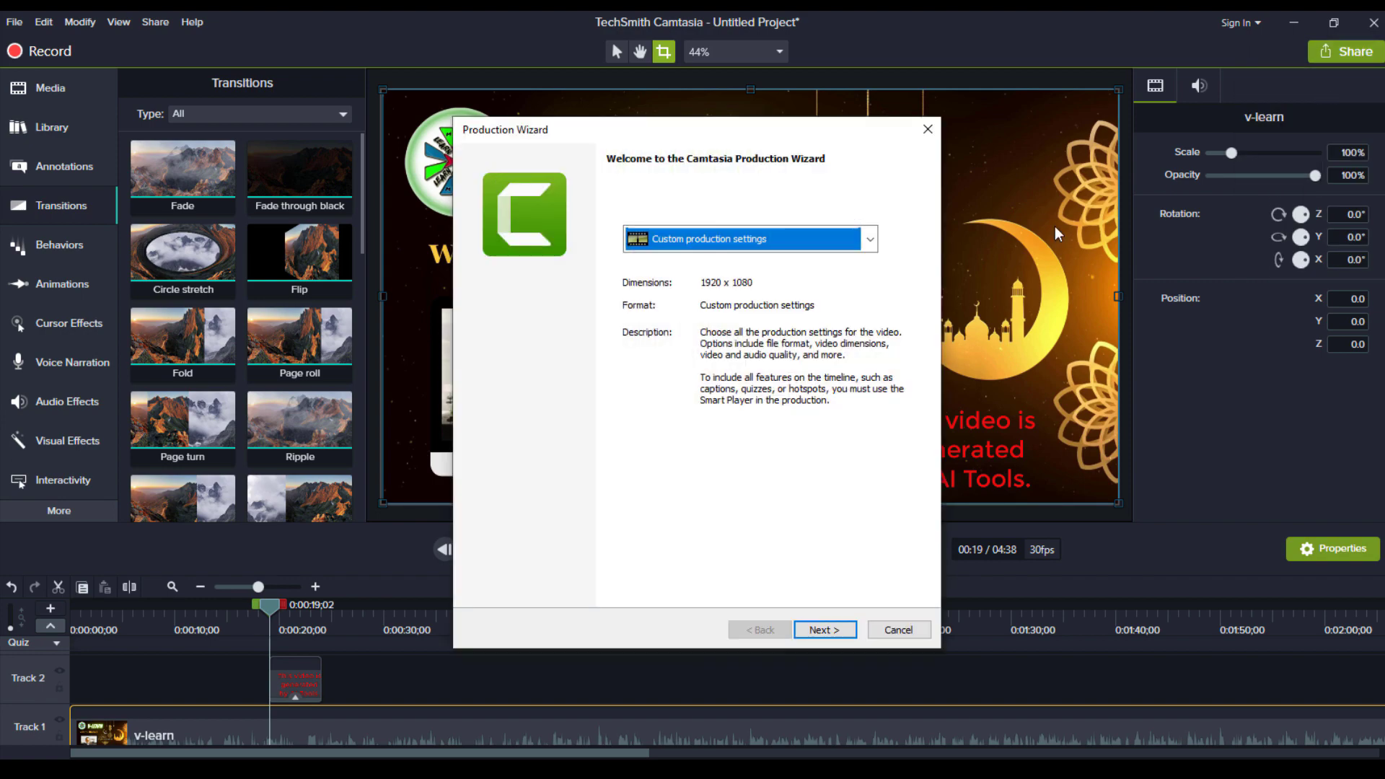
click(824, 630)
click(824, 631)
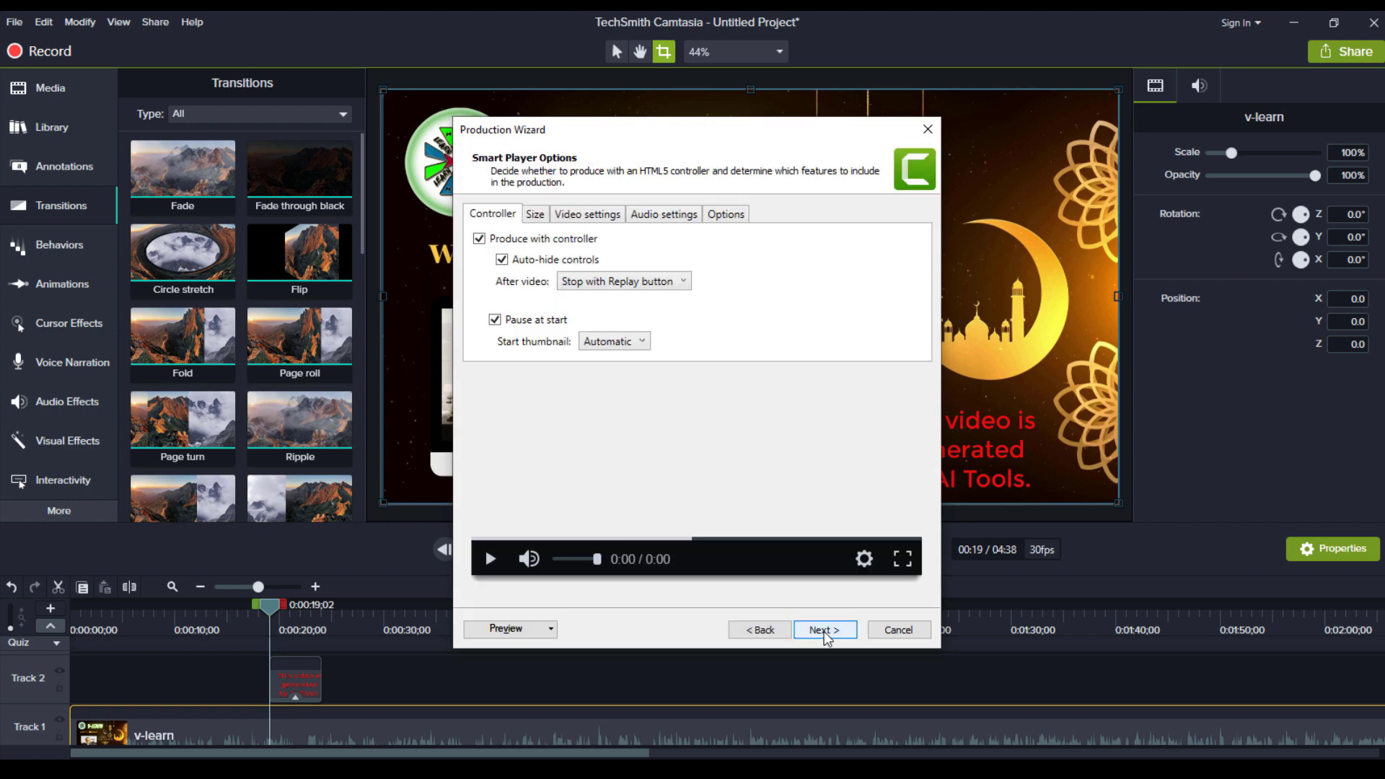
click(536, 217)
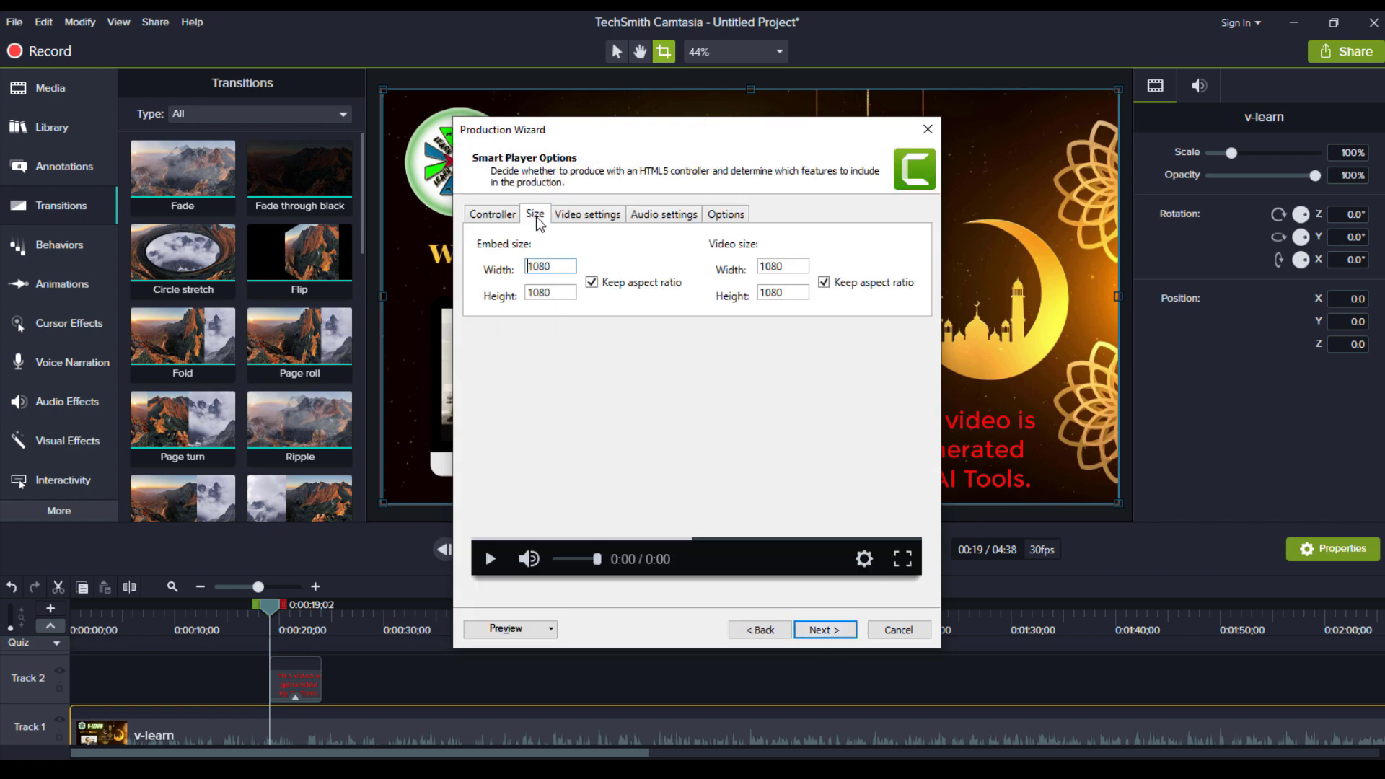
Set the embed size to 1920 × 1080, re-locking proportions afterward
double_click(569, 273)
text(1920)
key(BackSpace)
key(BackSpace)
key(BackSpace)
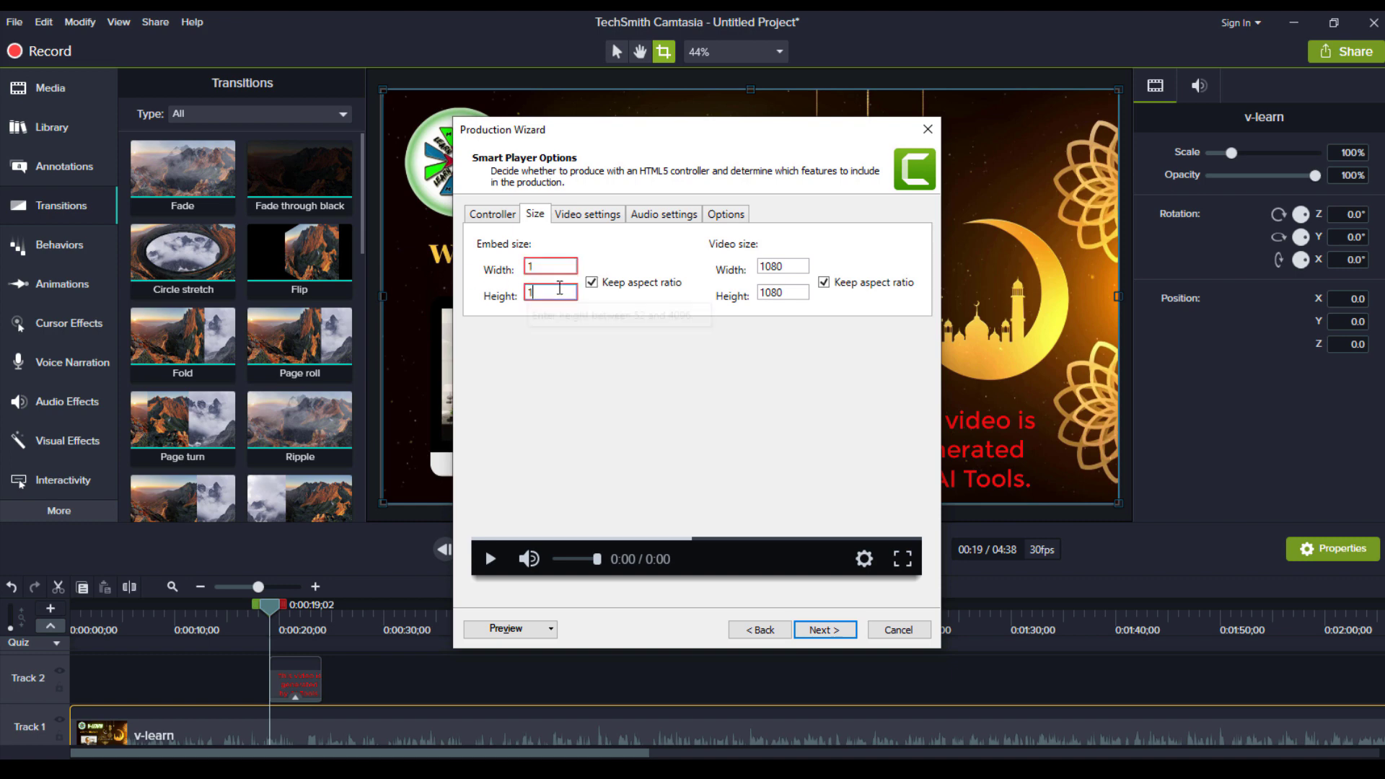
text(0)
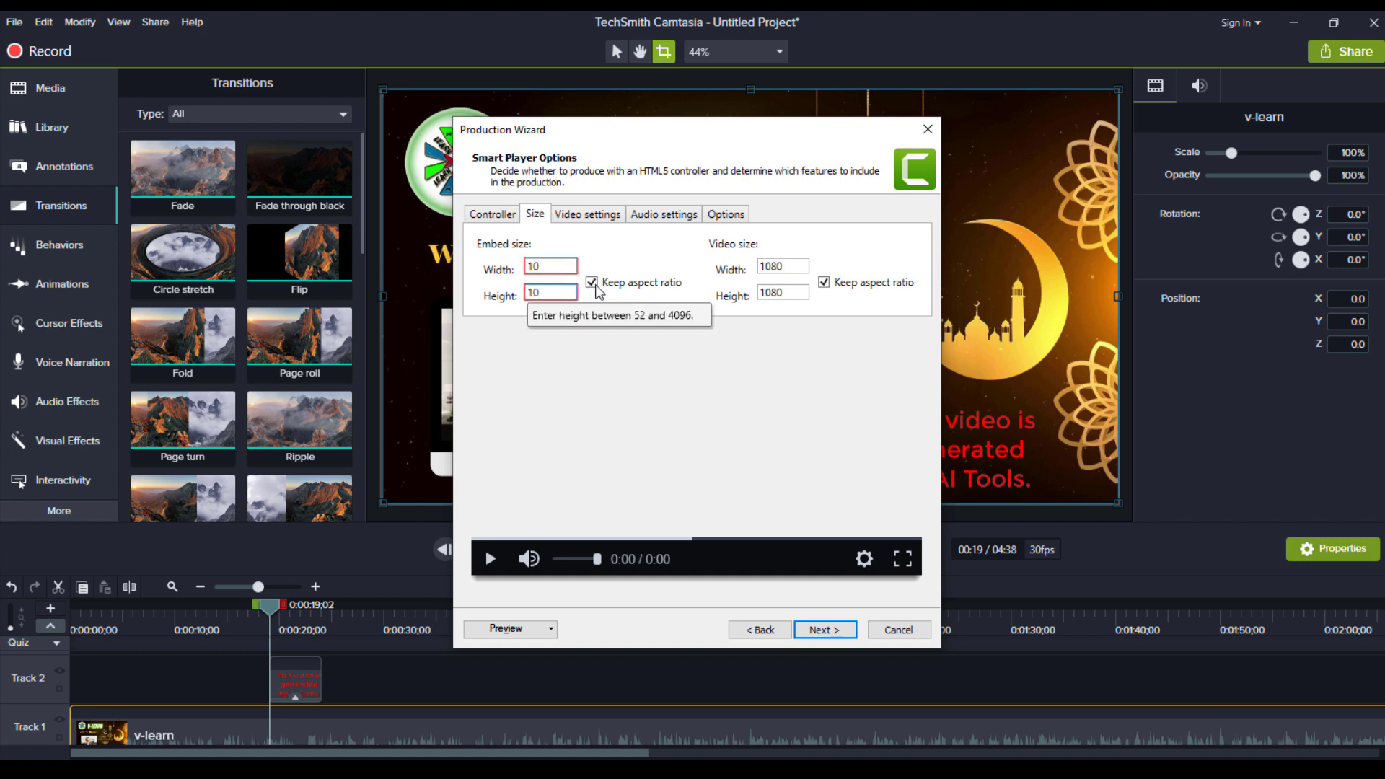
click(592, 282)
double_click(562, 296)
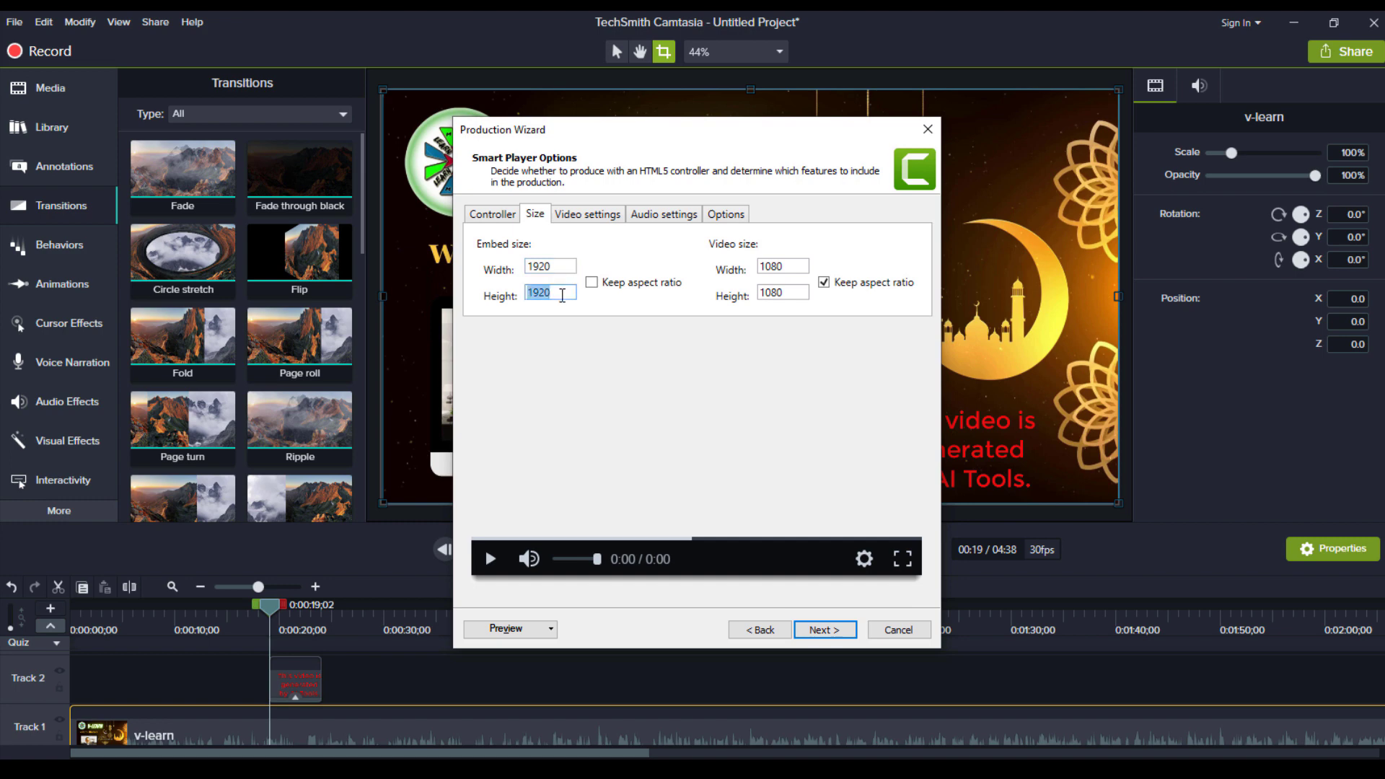
text(1080)
click(593, 283)
Set the video size to 1920 × 1080 with proportional scaling and continue to video options
double_click(792, 268)
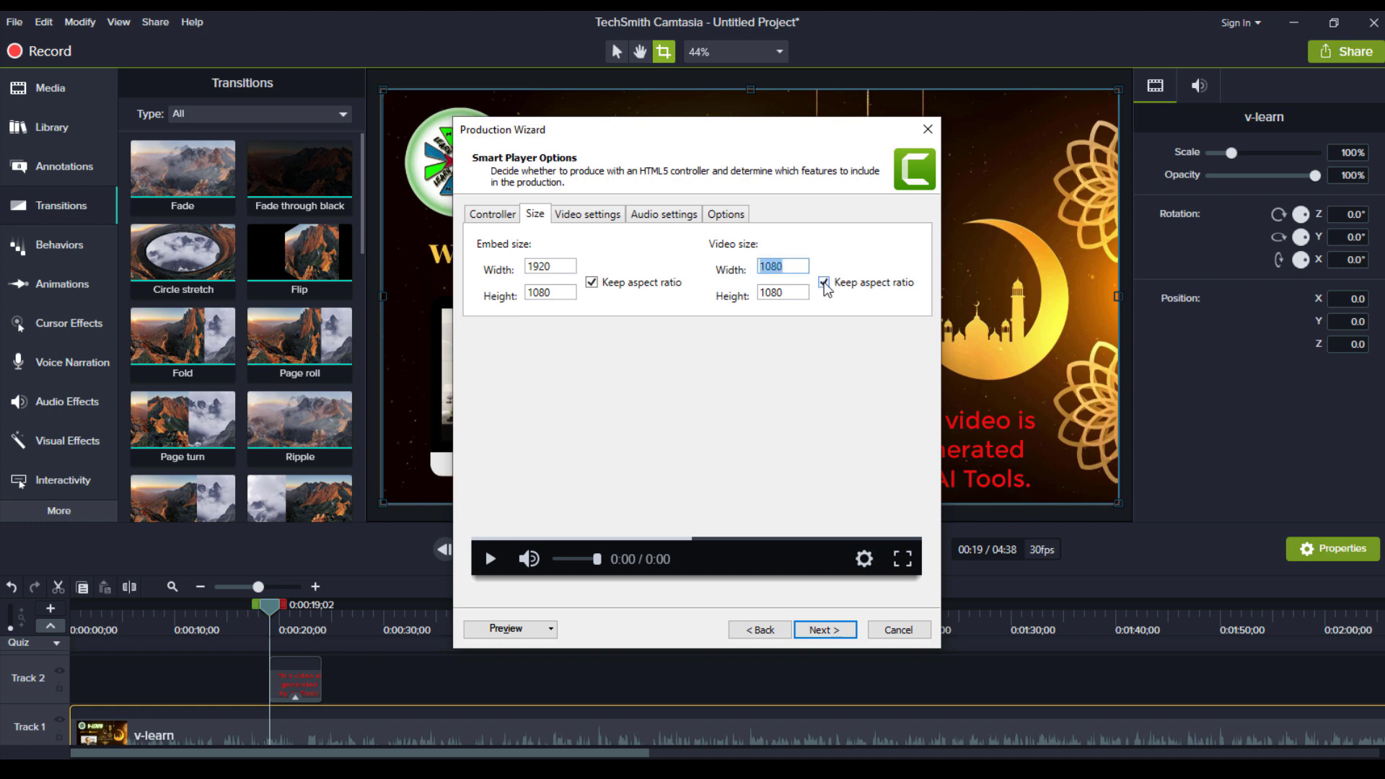
click(824, 284)
double_click(791, 267)
text(192)
click(825, 283)
click(826, 630)
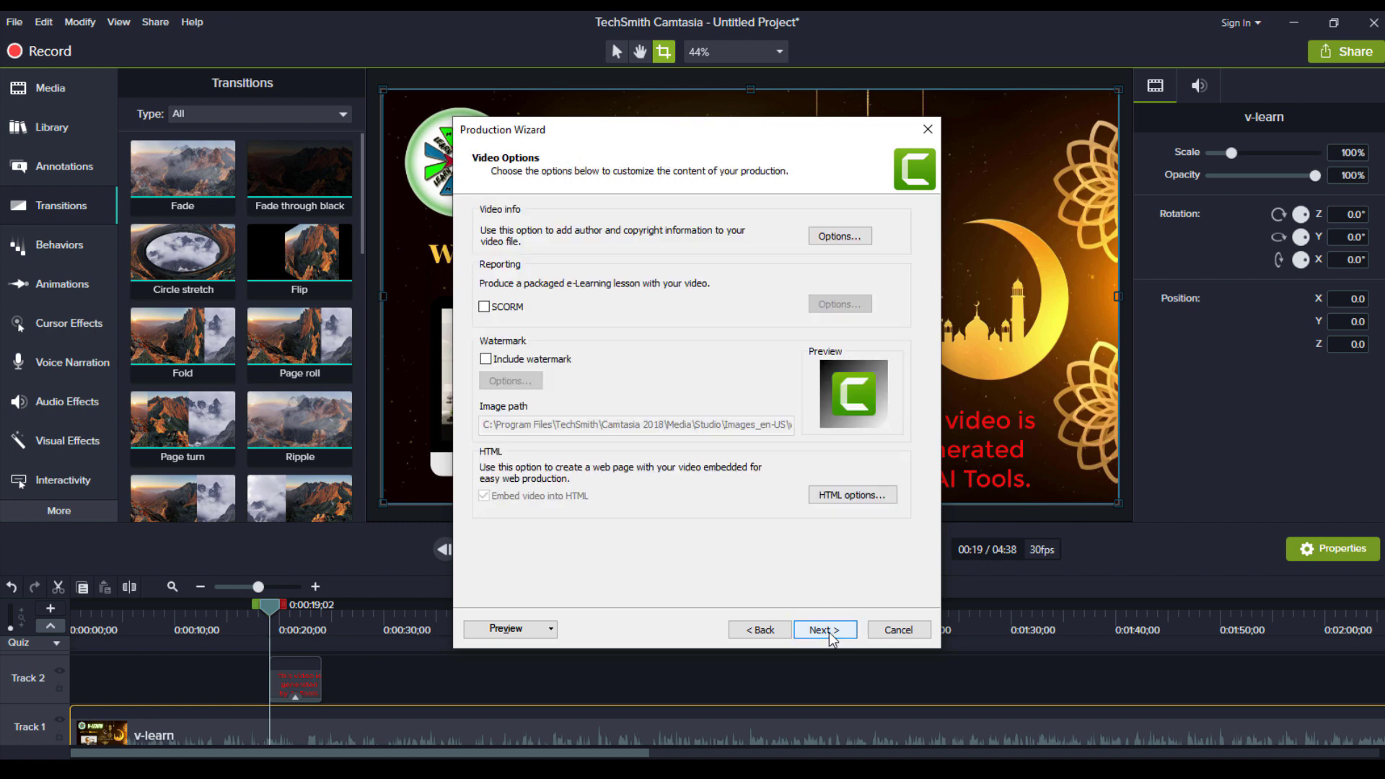
Name the production 'test' and render it, overwriting the existing test files
click(826, 629)
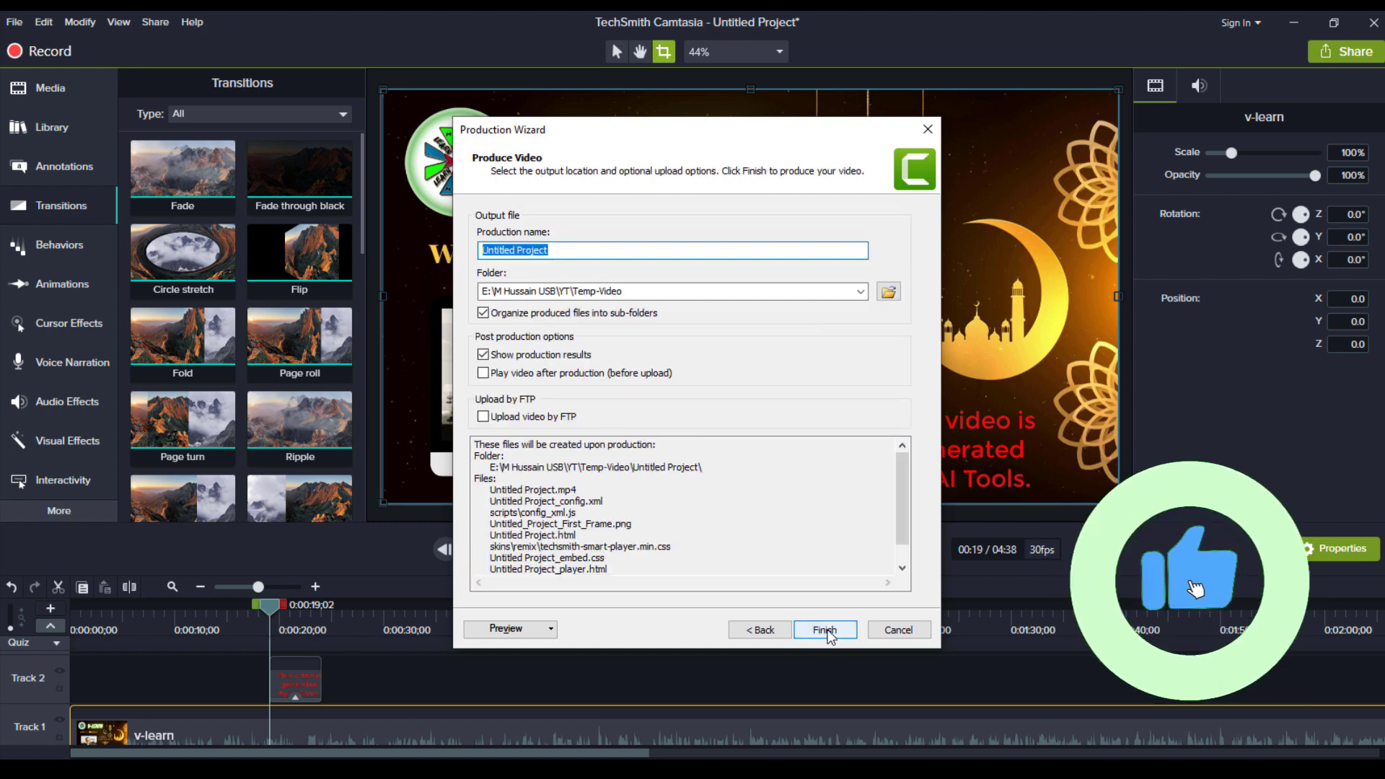
text(test)
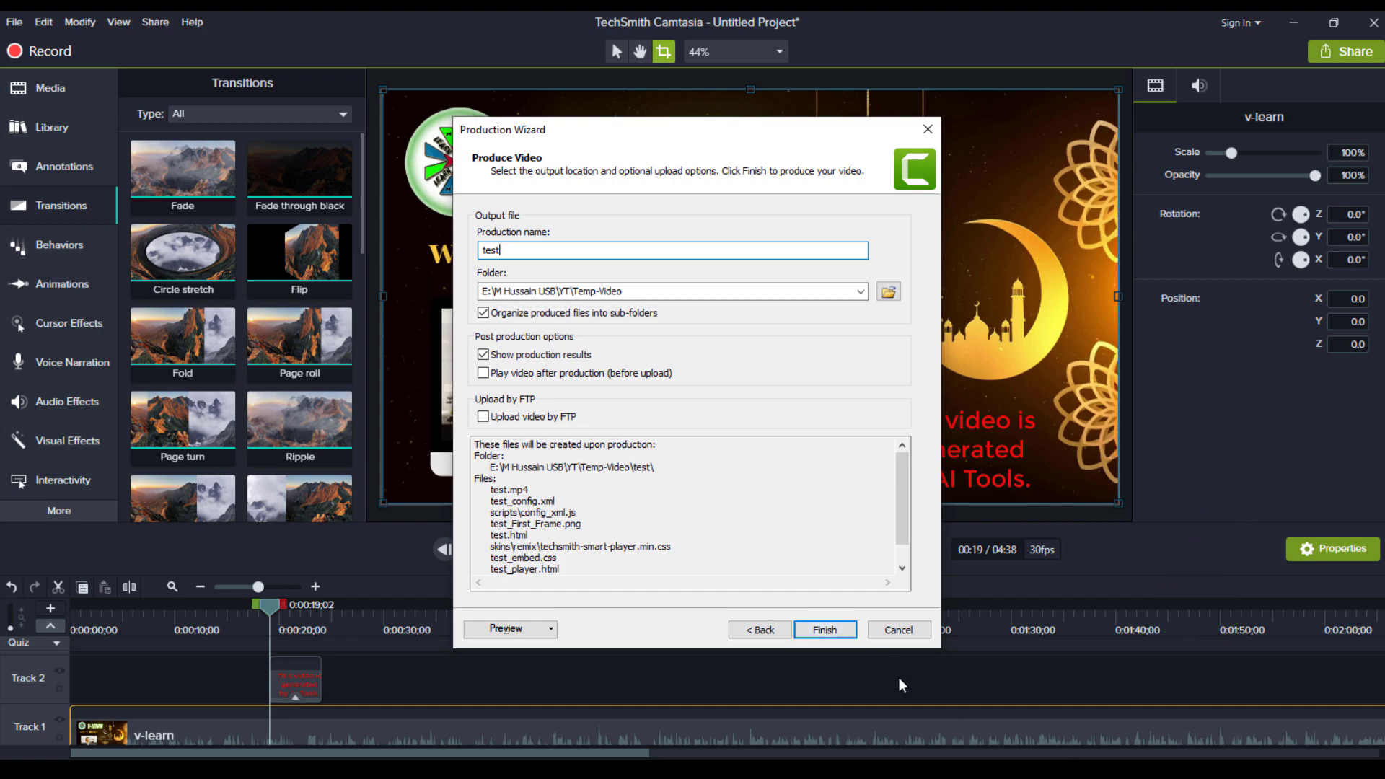
click(848, 630)
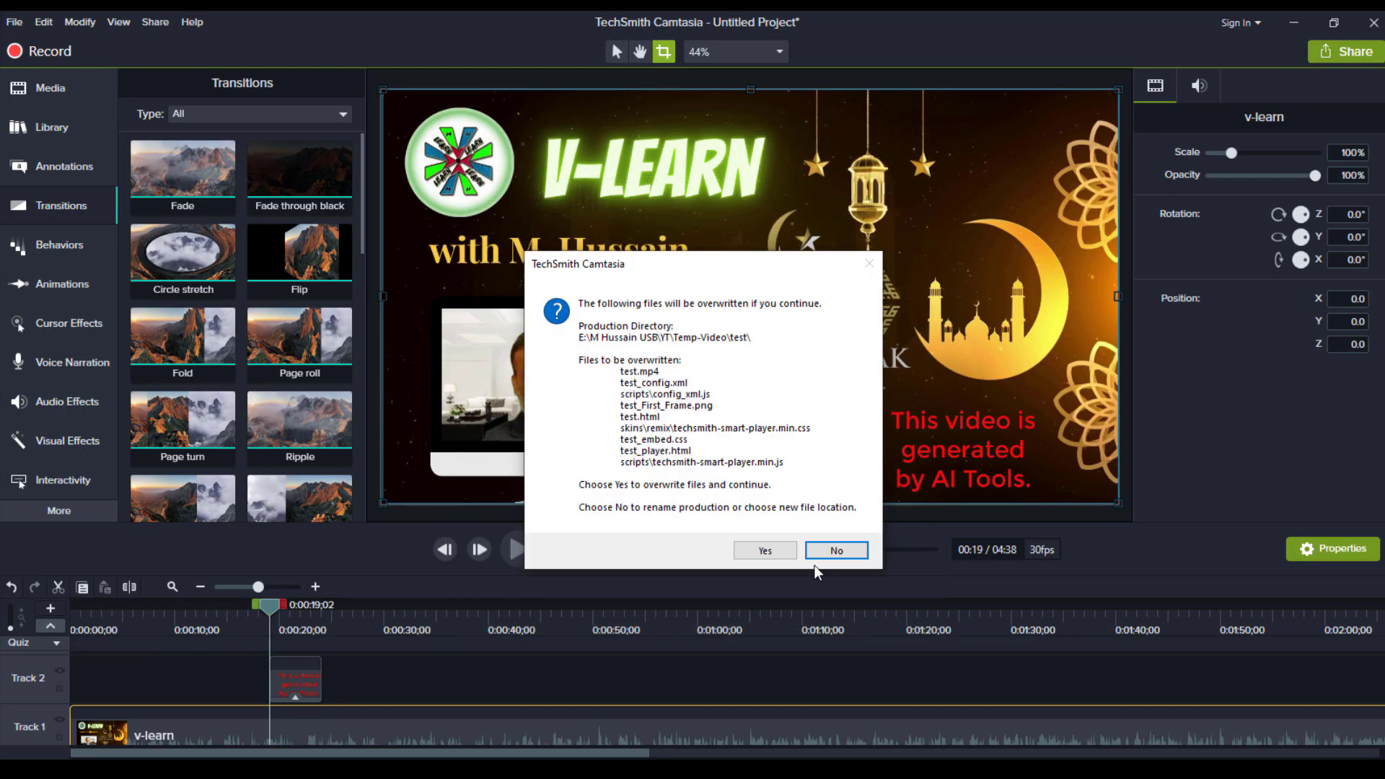
click(791, 556)
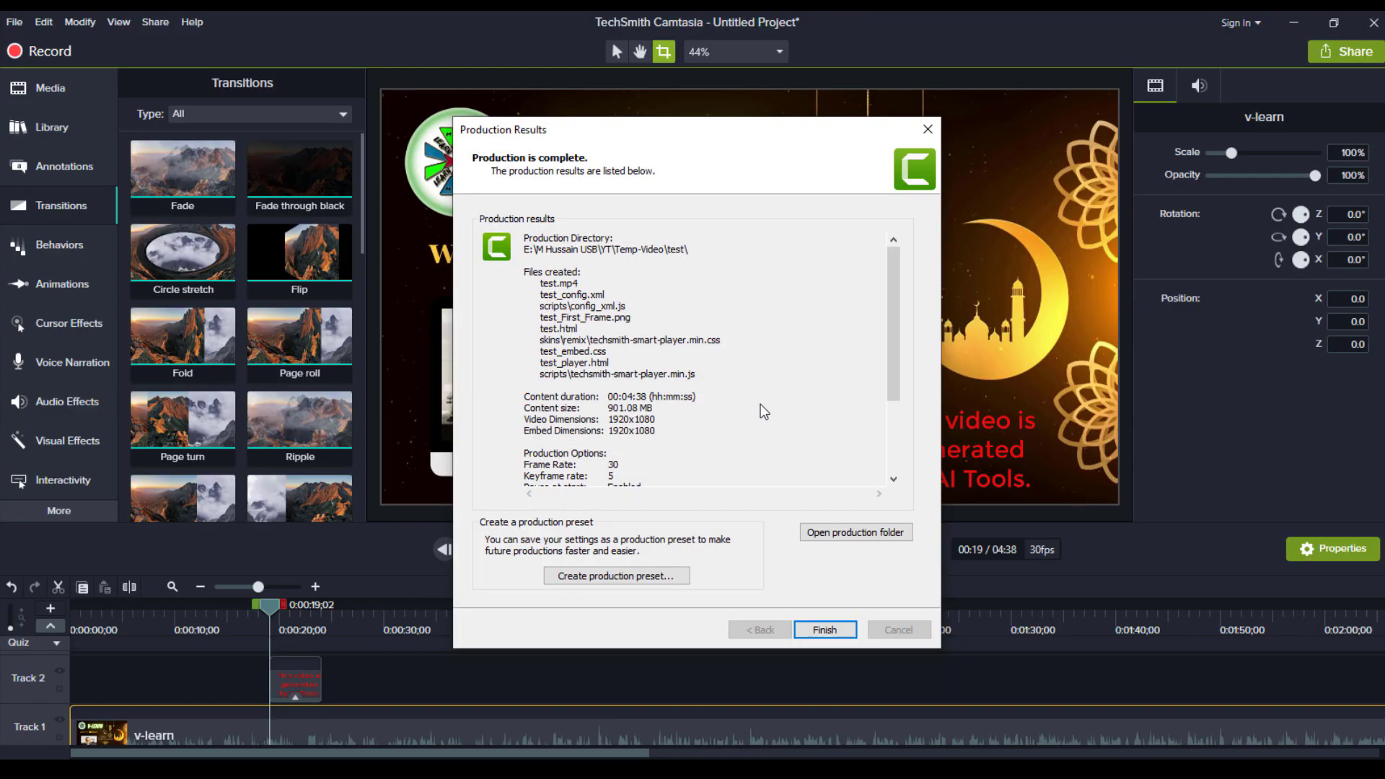
Close the production results and play the rendered test.mp4 from its output folder
click(825, 630)
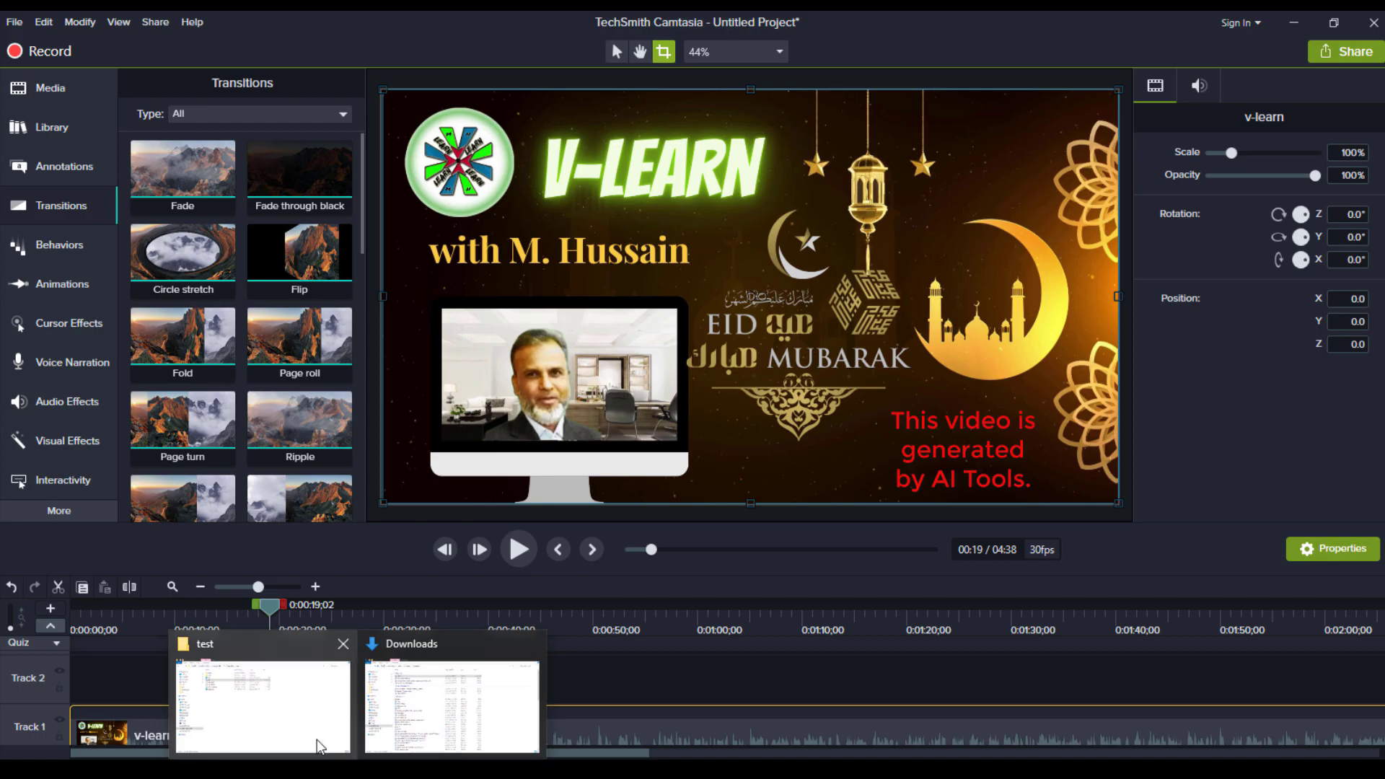
click(318, 738)
double_click(326, 180)
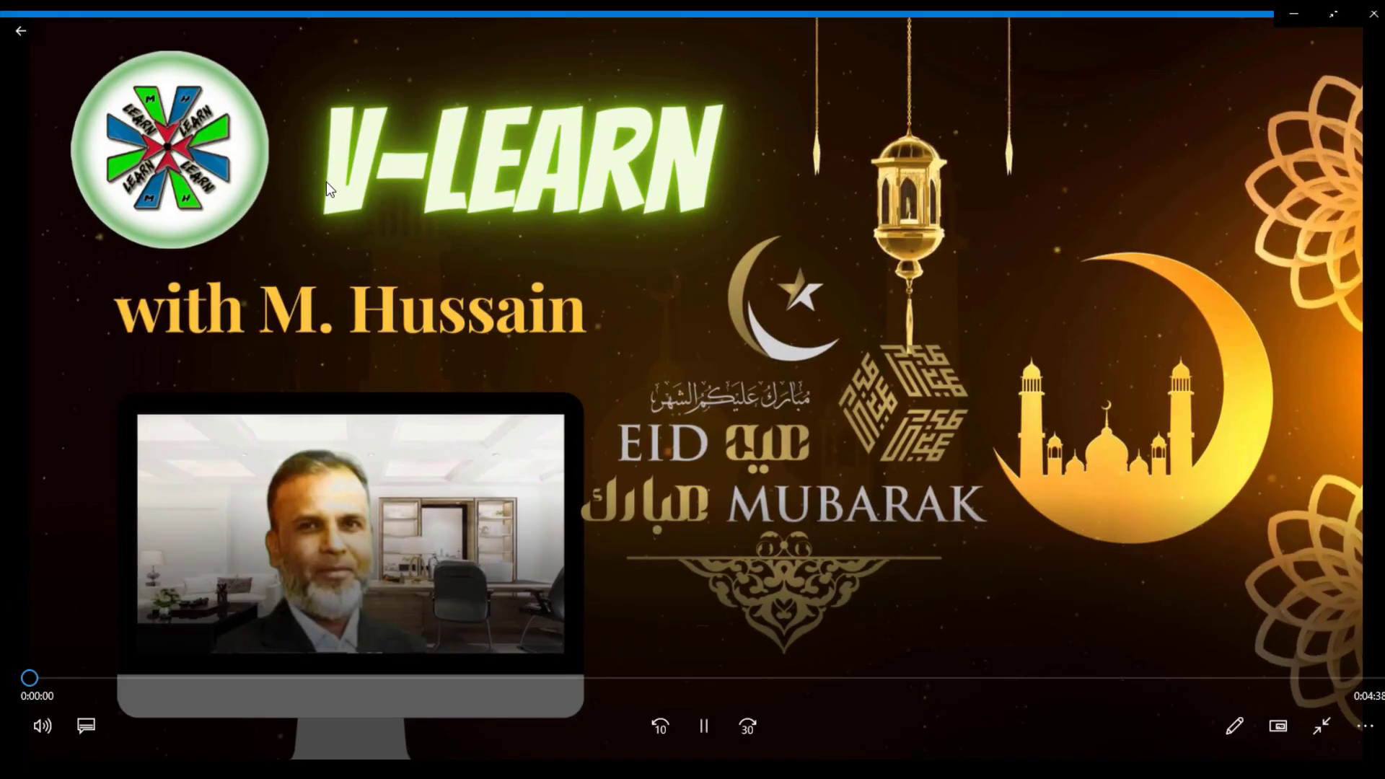